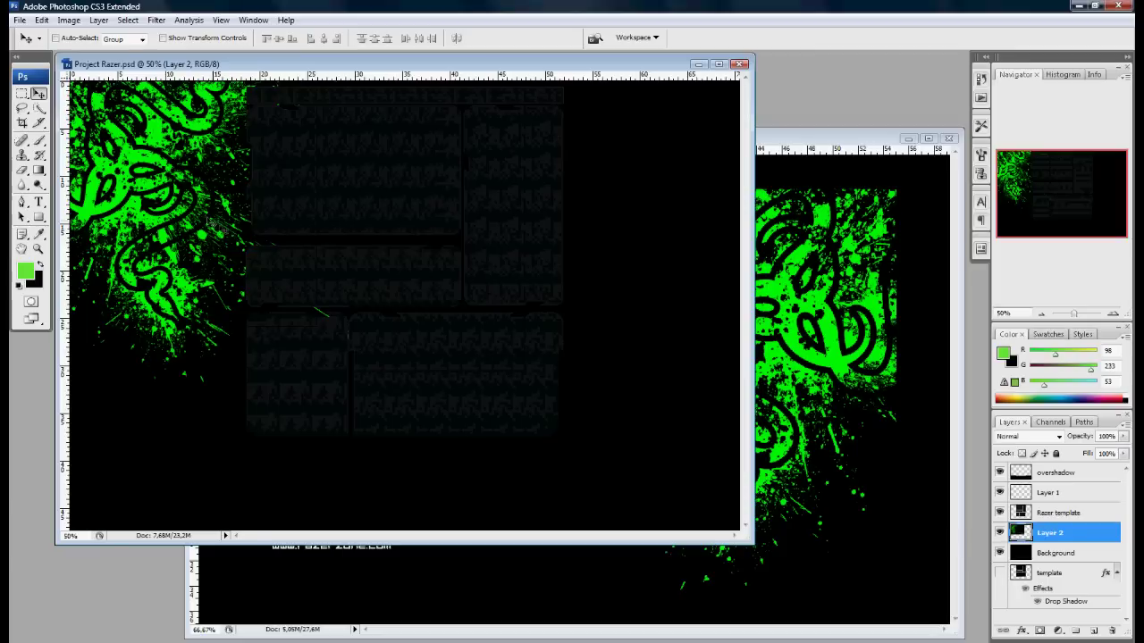
- Copy the RAZER lettering from RAZER AND SWIFTY CHARACTERS AND ITEMS.psd into Project Razer.psd as a new layer
left_click_drag(402, 64, 507, 99)
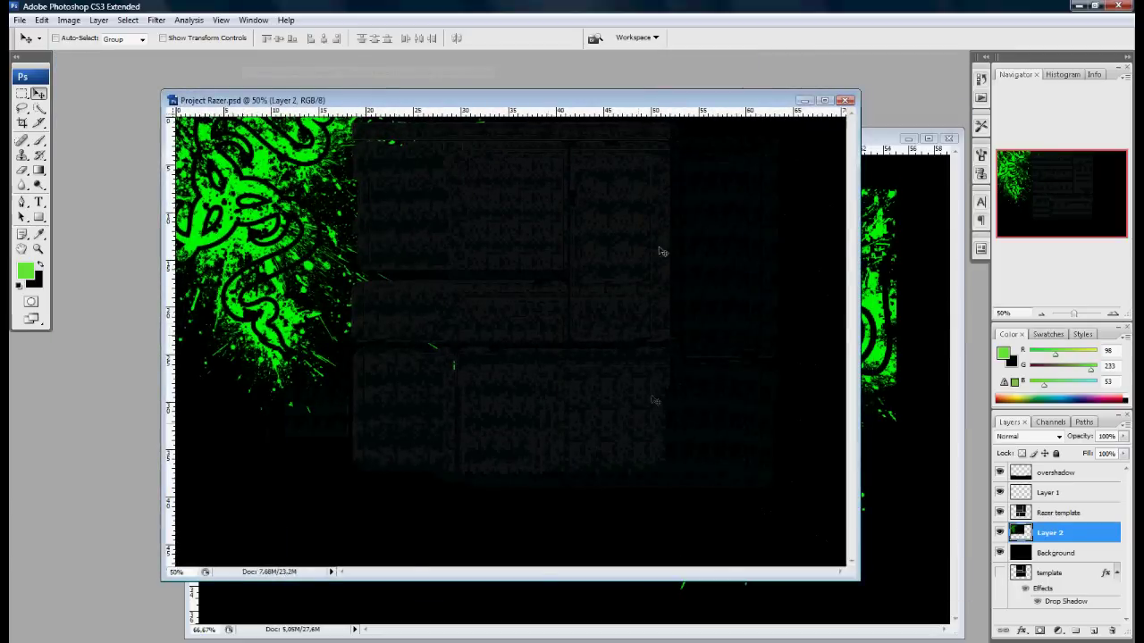
left_click(894, 139)
left_click_drag(536, 136, 809, 195)
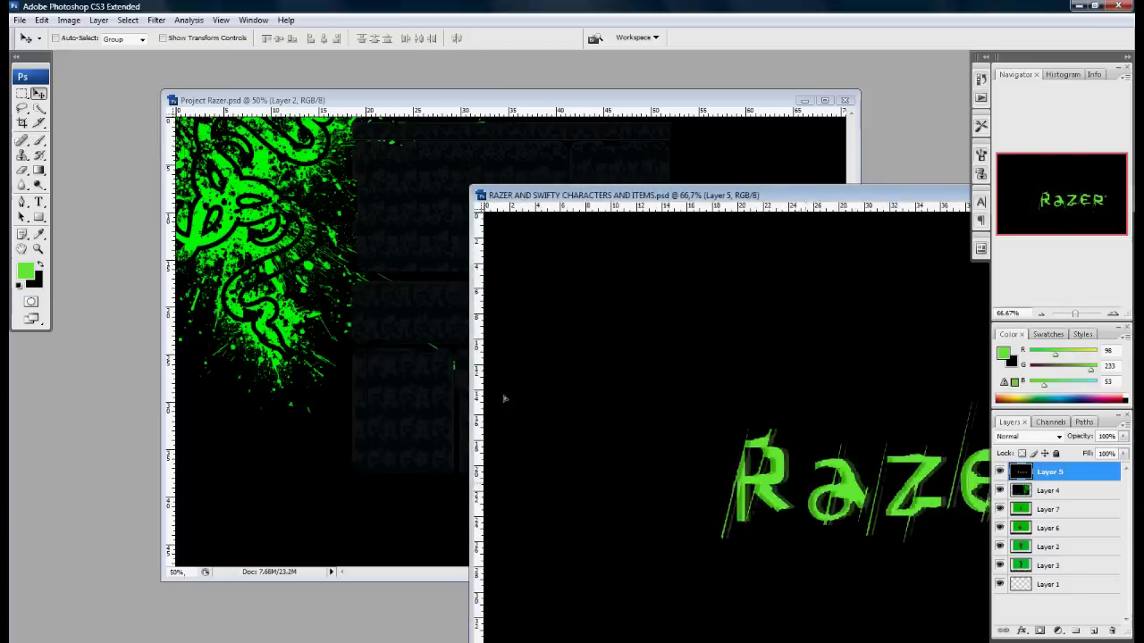
left_click_drag(809, 487, 444, 295)
- Remove the black background around and inside the RAZER letters with the Magic Wand, and place the lettering below the green splatter
left_click(38, 108)
left_click(85, 118)
left_click(268, 447)
key("Delete")
key("ctrl+plus")
scroll(384, 304, "up", 1)
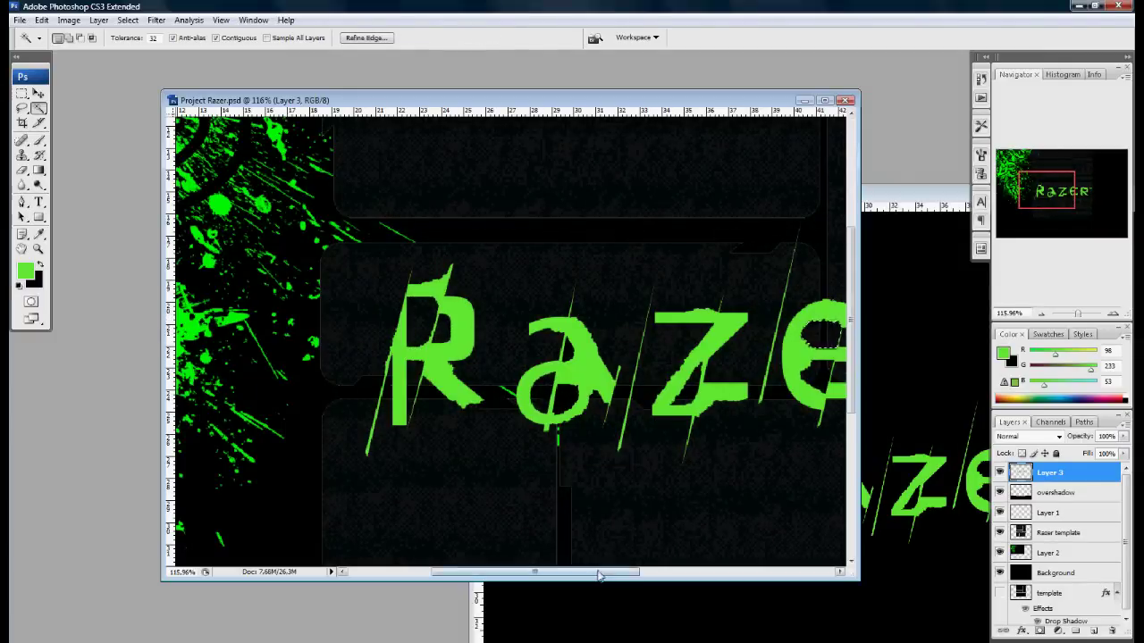
left_click_drag(599, 576, 662, 576)
scroll(513, 268, "down", 5)
key("v")
left_click_drag(512, 245, 382, 411)
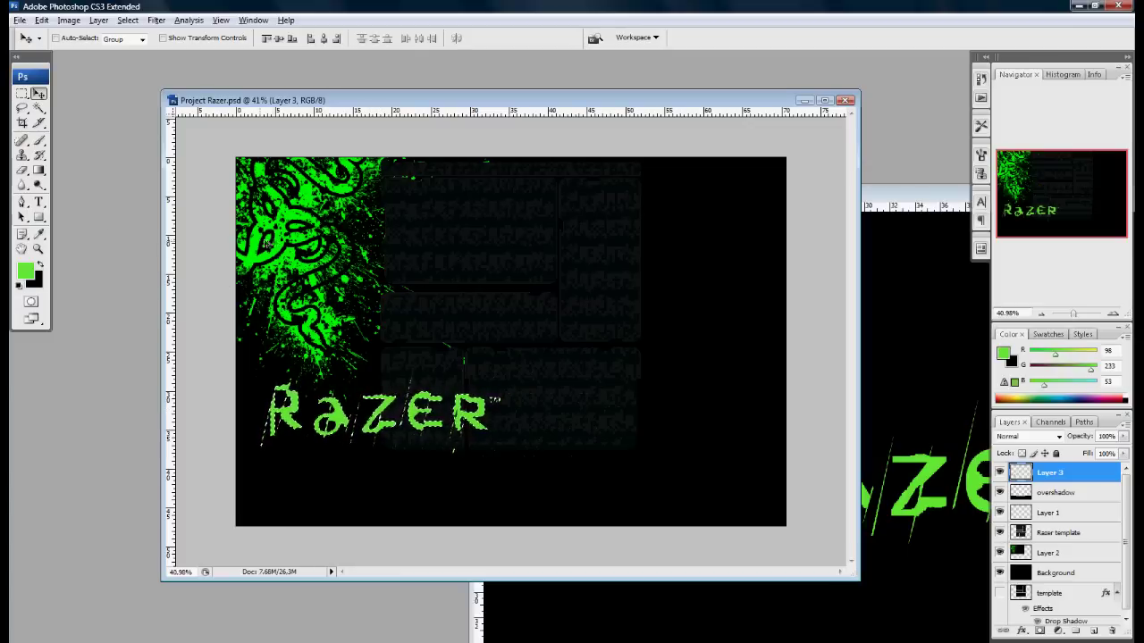
- Fill the RAZER lettering's shape with bright green (0, 255, 1) on a new layer, keeping only the recoloured lettering layer
mouse_move(38, 172)
left_mouse_down()
mouse_move(80, 170)
mouse_move(90, 182)
left_mouse_up()
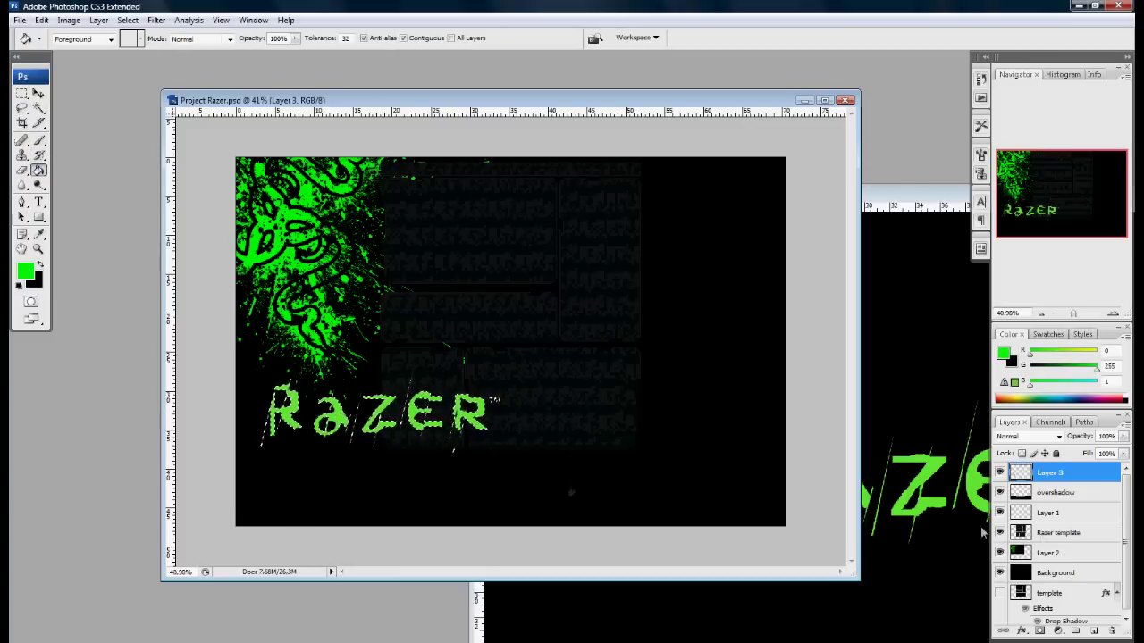
left_click(1090, 629)
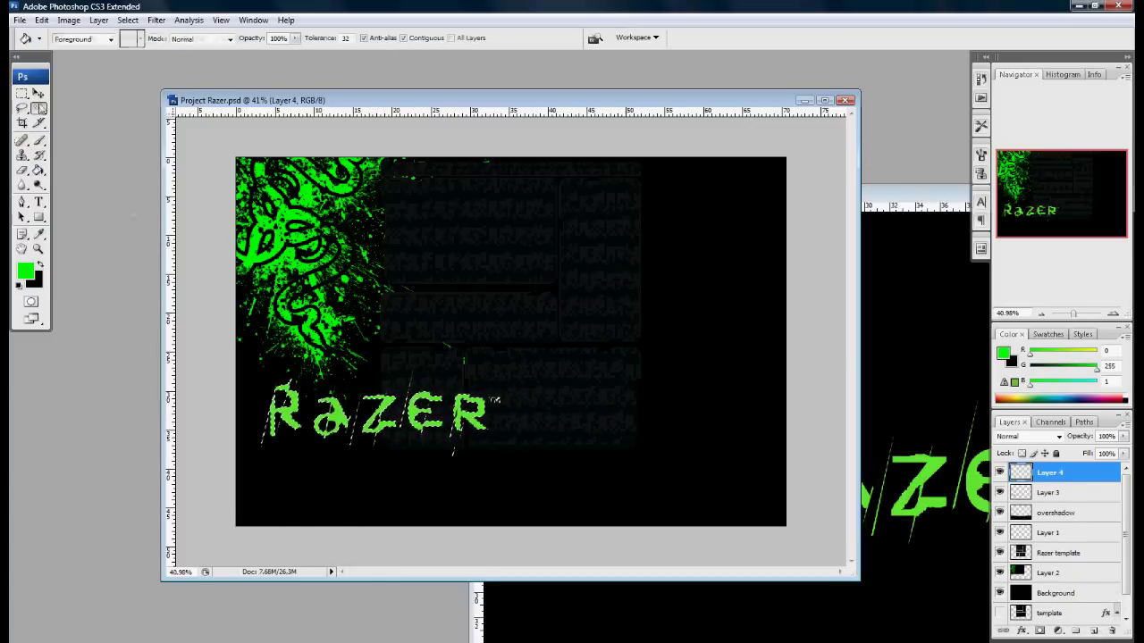
left_click(38, 107)
left_click(332, 428)
key("alt+bracketleft")
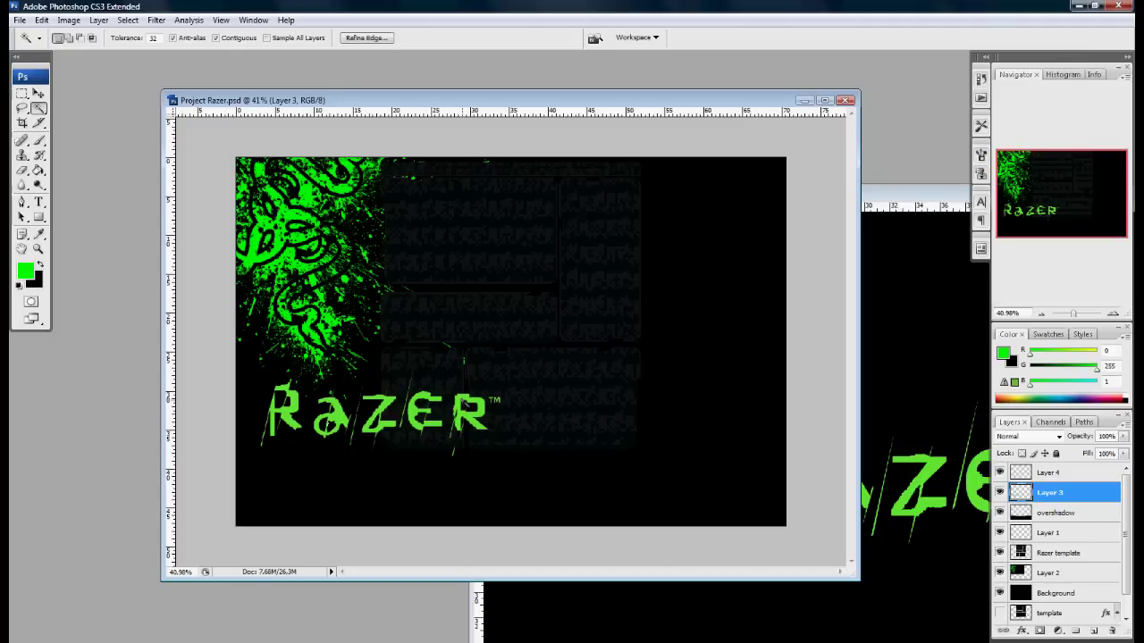
left_click(40, 172)
left_click(372, 410)
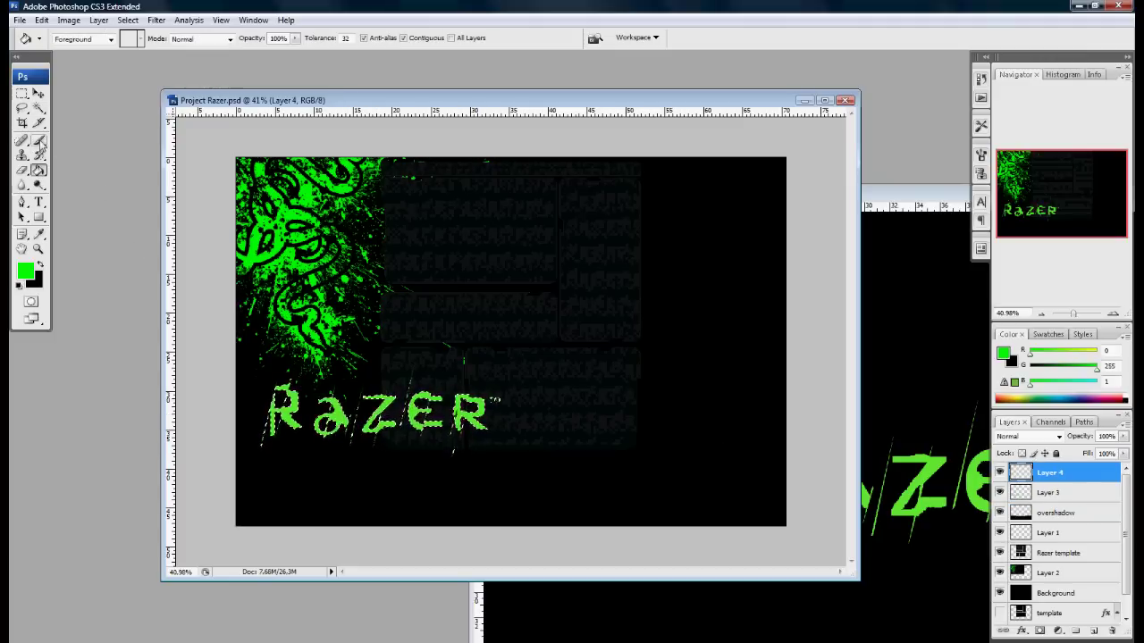
left_click(38, 108)
left_click(470, 432)
key("alt+bracketleft")
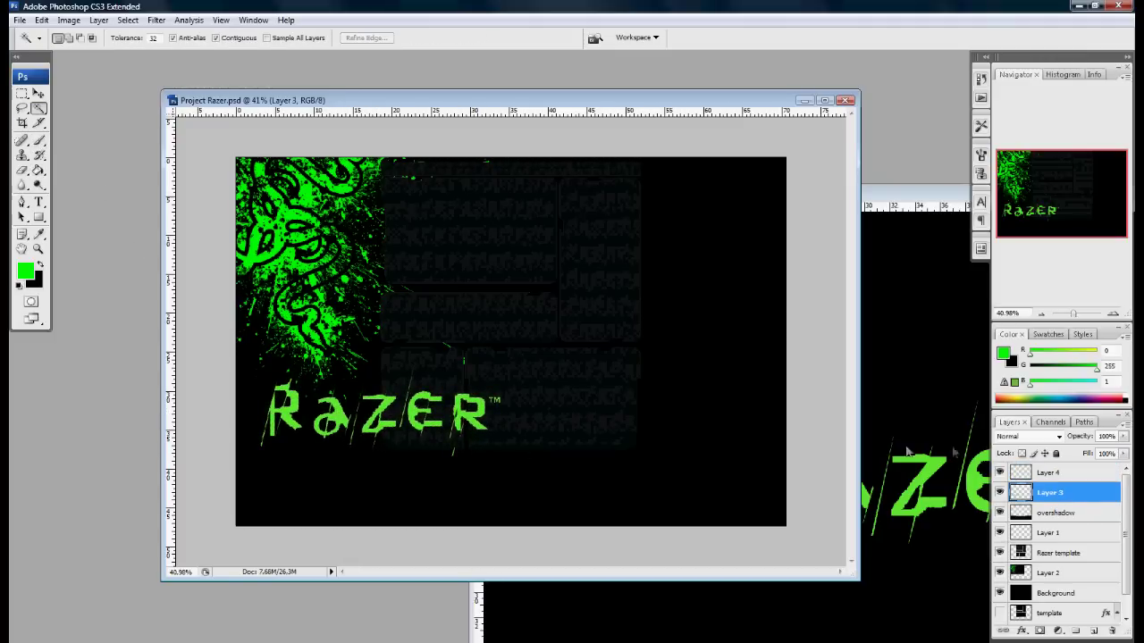
key("g")
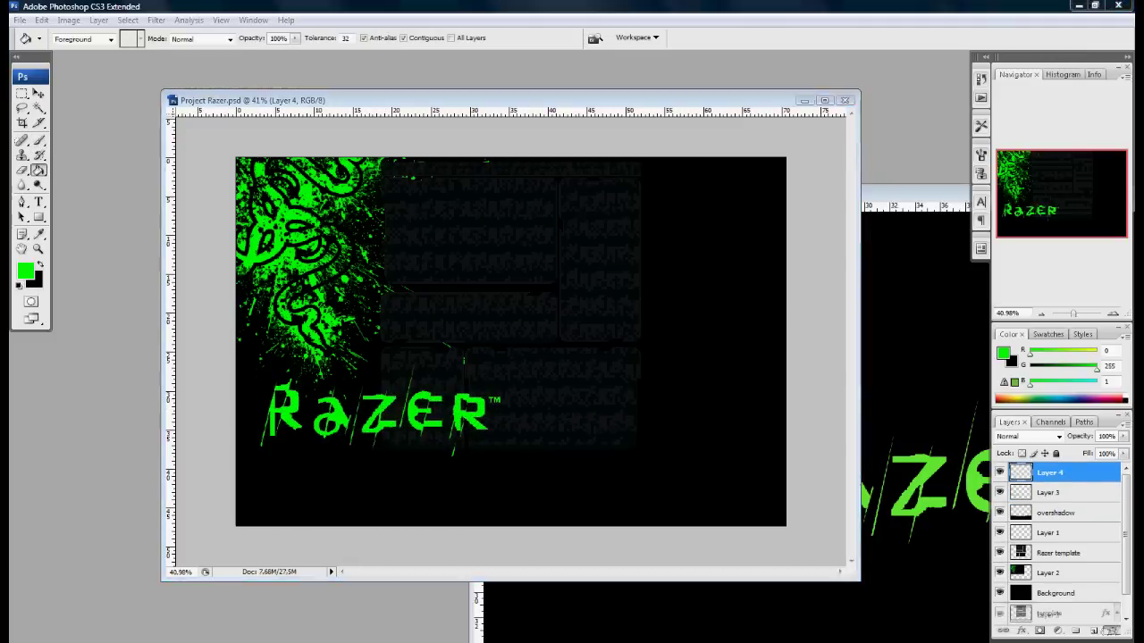
key("ctrl+e")
- Hide the lettering in Project Razer.psd, then hide Layer 5 and Layer 4 in the characters document to expose the character screenshots
key("v")
left_click_drag(395, 418, 876, 223)
left_click(999, 472)
left_click(999, 490)
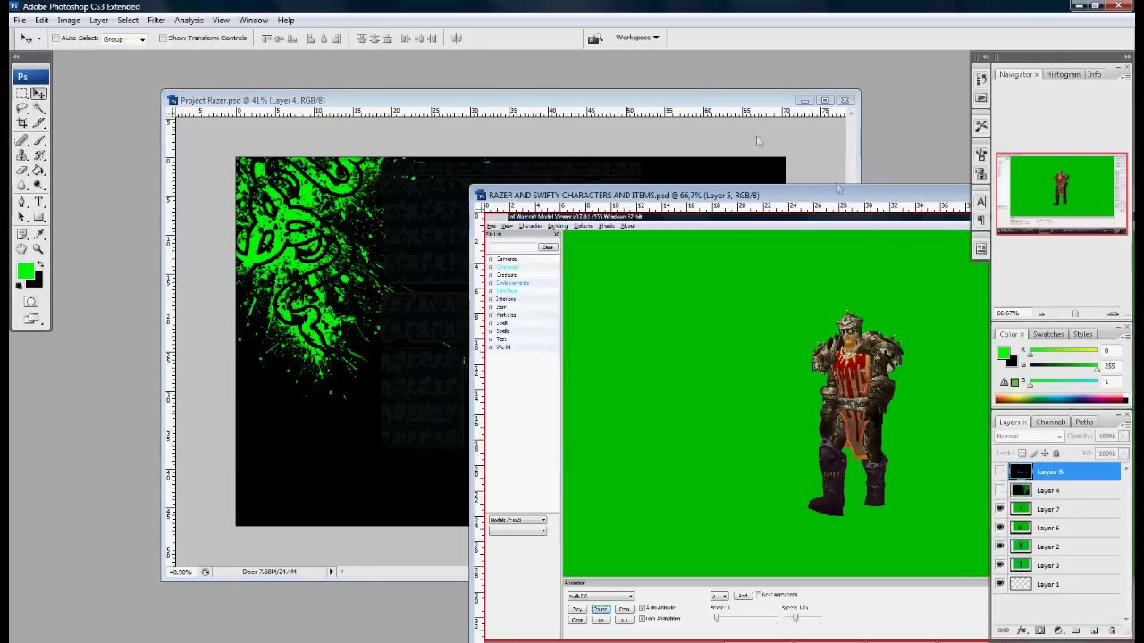
left_click_drag(545, 199, 217, 119)
- Trim Layer 7 to a rectangular area around the standing helmeted warrior and hide the layer
left_click(23, 94)
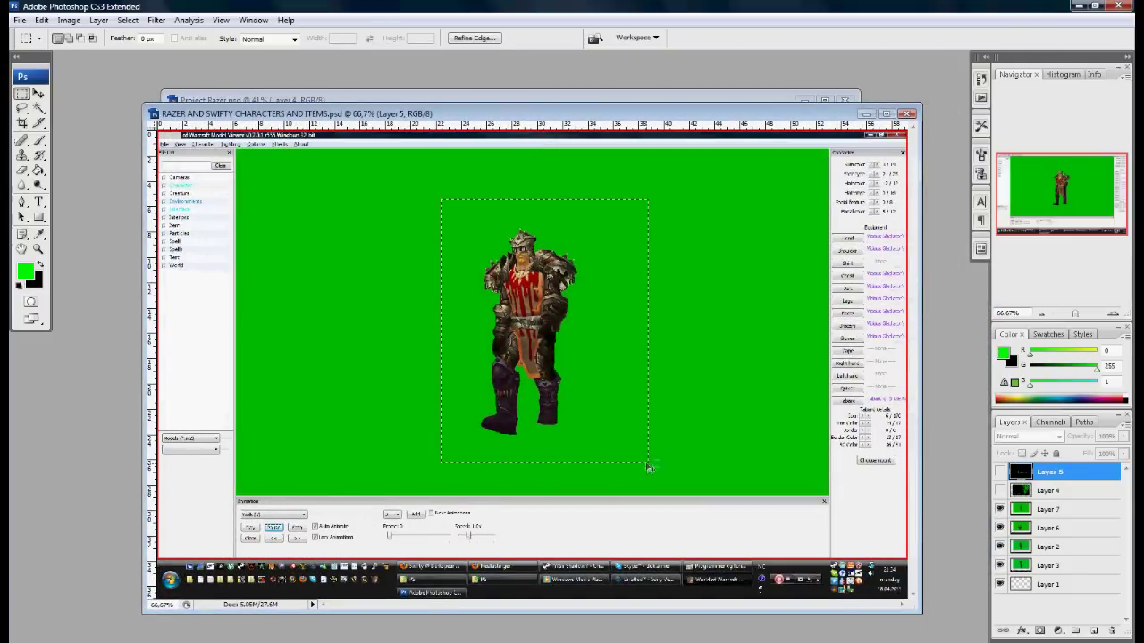
left_click(665, 414, "ctrl")
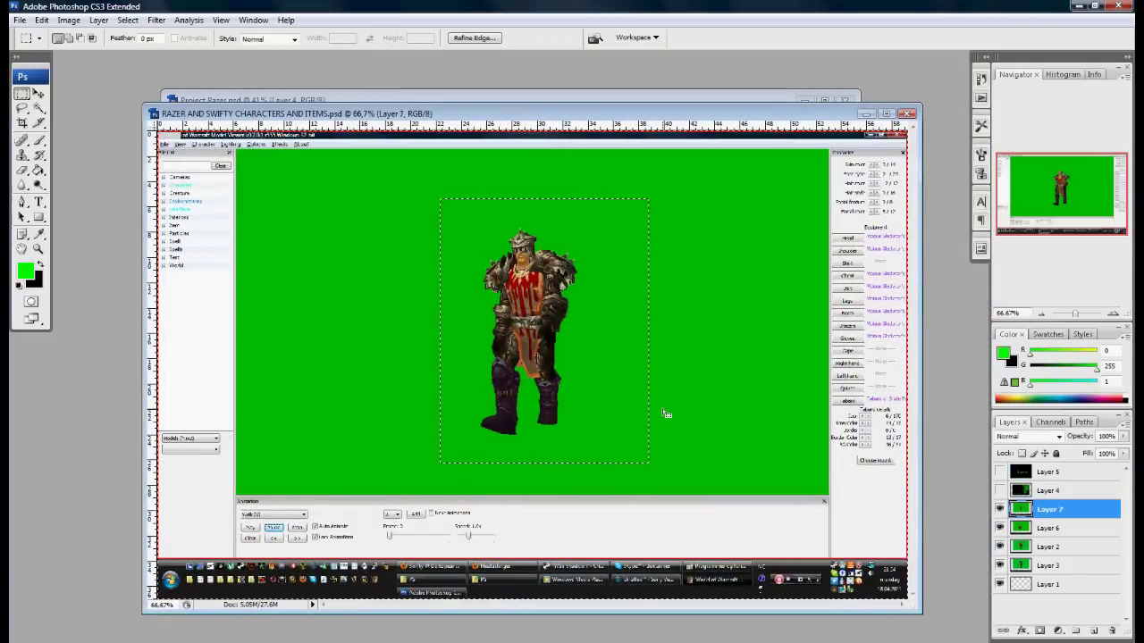
key("ctrl+d")
left_click(1000, 509)
- Trim Layer 6 and Layer 2 to rectangular areas around their characters and hide both layers
left_click(1045, 528)
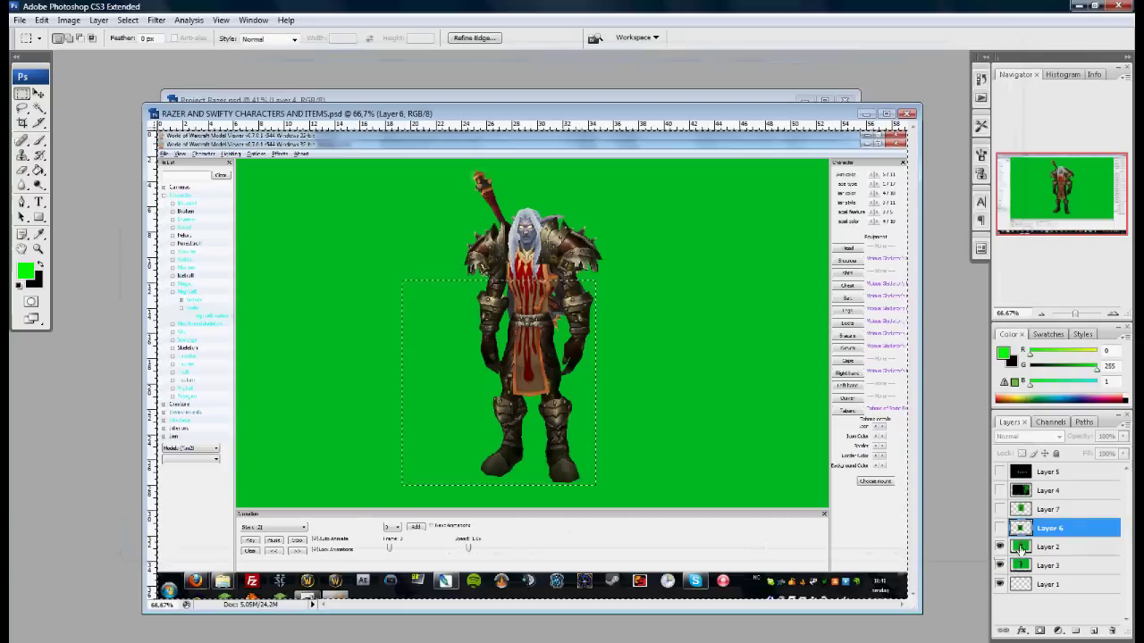
left_click(1050, 547)
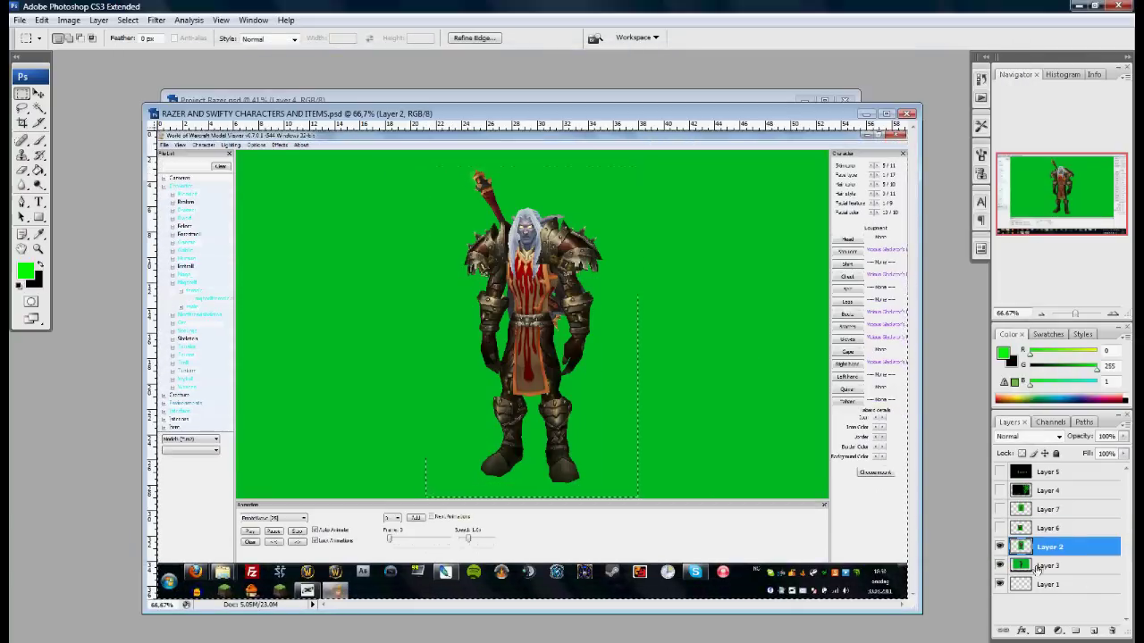
left_click(999, 547)
- Clear everything on Layer 3 outside a rectangular selection around the blue-haired night elf
left_click(1050, 565)
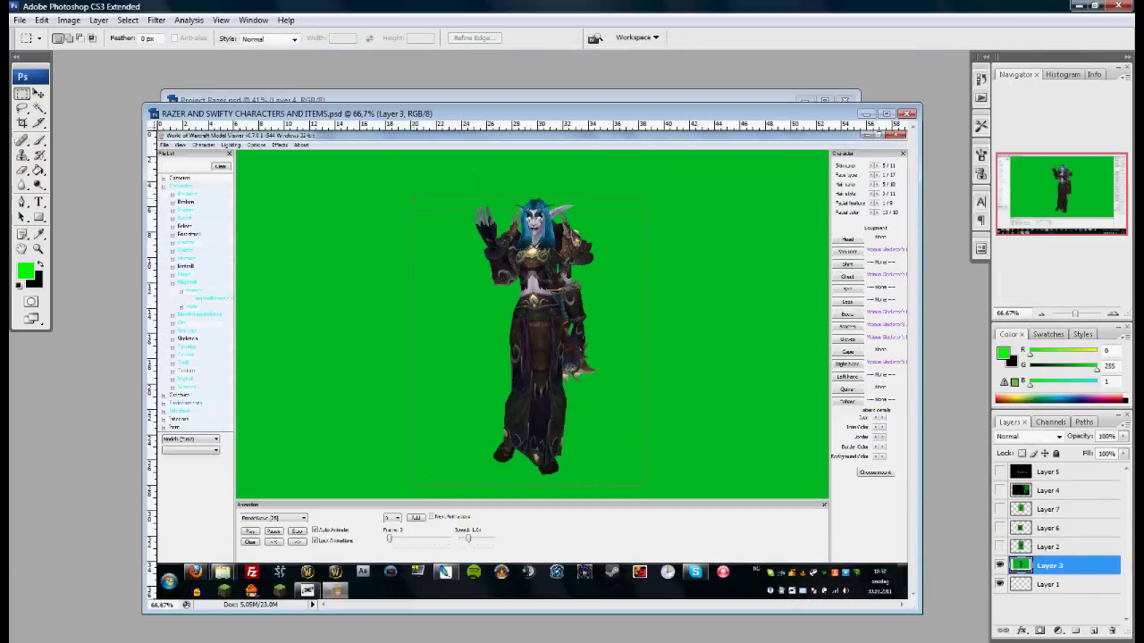
left_click_drag(645, 485, 410, 184)
key("ctrl+shift+i")
key("Delete")
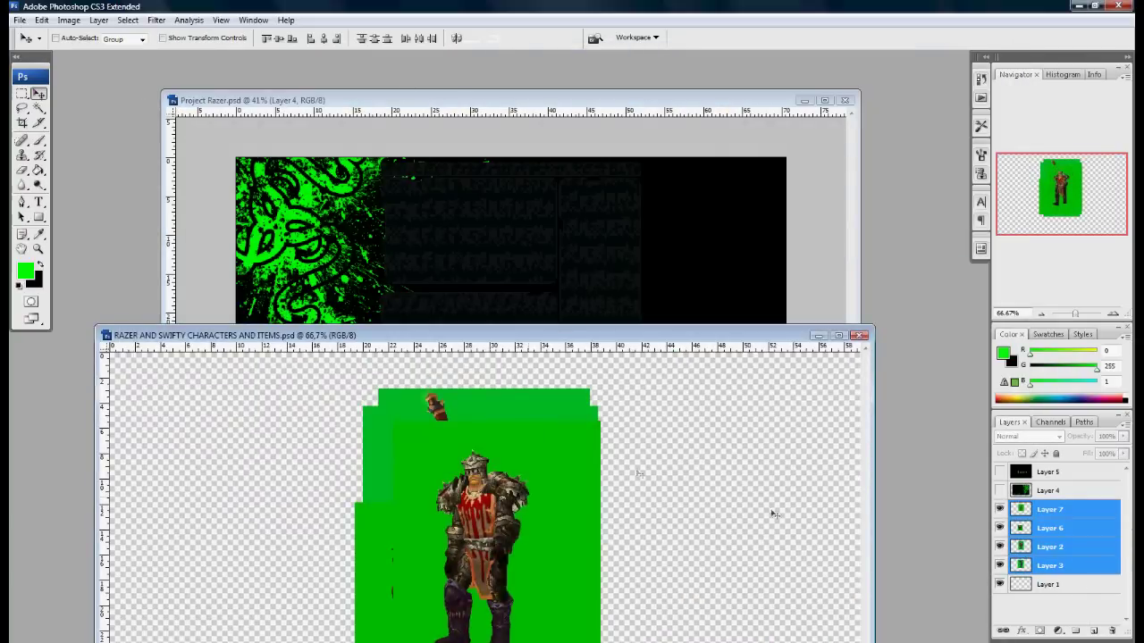
- Copy the four character layers into Project Razer.psd and clear the leftover strip below the characters
mouse_move(766, 510)
left_mouse_down()
mouse_move(513, 331)
mouse_move(502, 304)
left_mouse_up()
key("m")
mouse_move(266, 444)
left_mouse_down()
mouse_move(536, 511)
mouse_move(761, 511)
left_mouse_up()
left_click(1050, 471)
left_click(1049, 533)
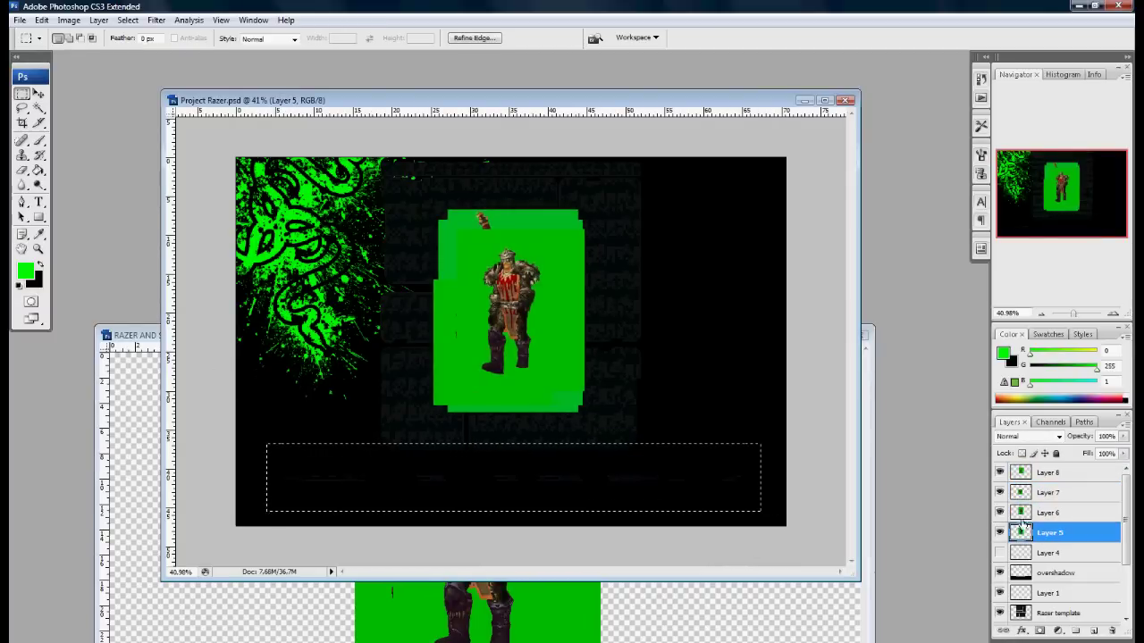
key("ctrl+d")
- Move the blue-haired night elf on Layer 5 to the right of the other characters and delete her green background
key("ctrl+plus")
key("f")
key("ctrl+0")
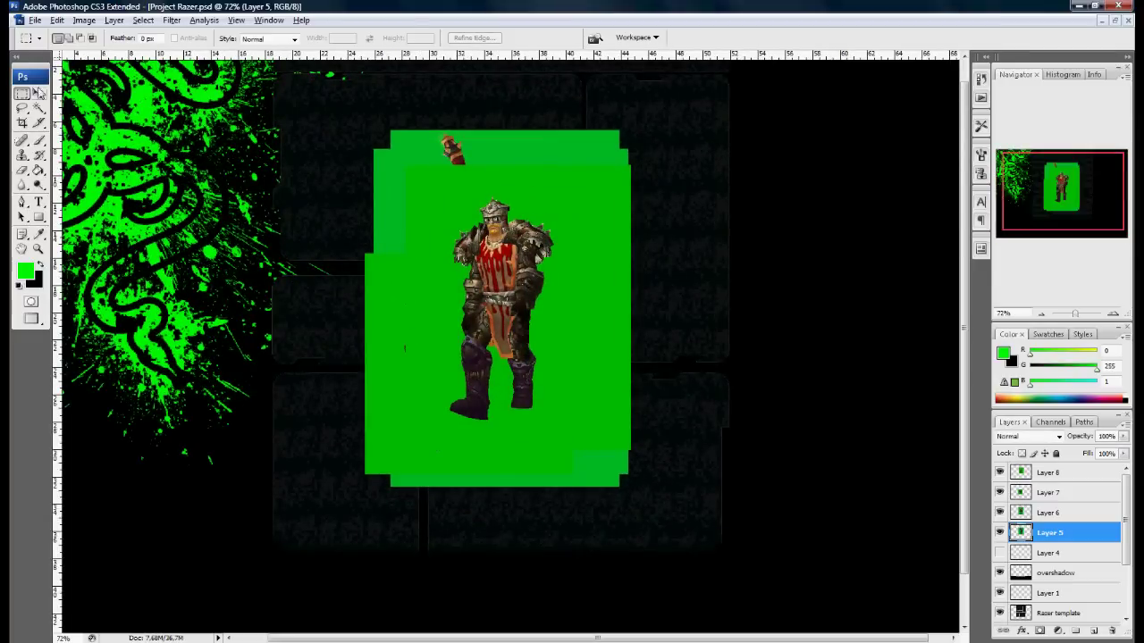
left_click_drag(514, 309, 773, 309)
key("w")
left_click(676, 178)
key("Delete")
scroll(807, 338, "up", 3)
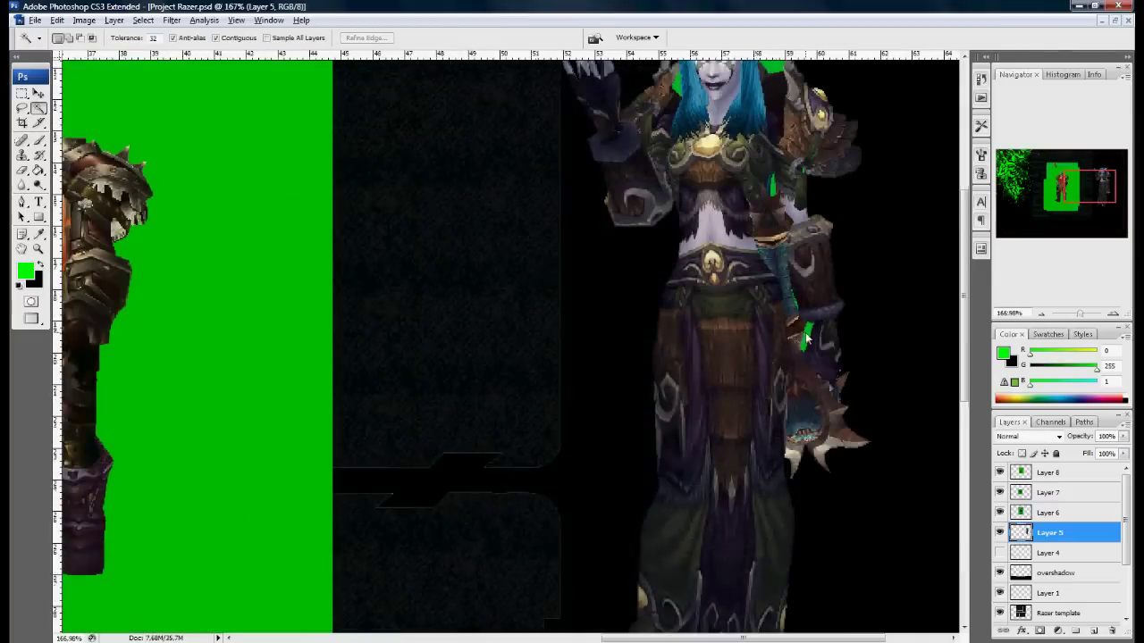
- Delete the remaining green sliver beside the night elf's arm using a Polygonal Lasso selection
scroll(798, 307, "up", 10)
left_click_drag(22, 107, 134, 123)
left_click(729, 153)
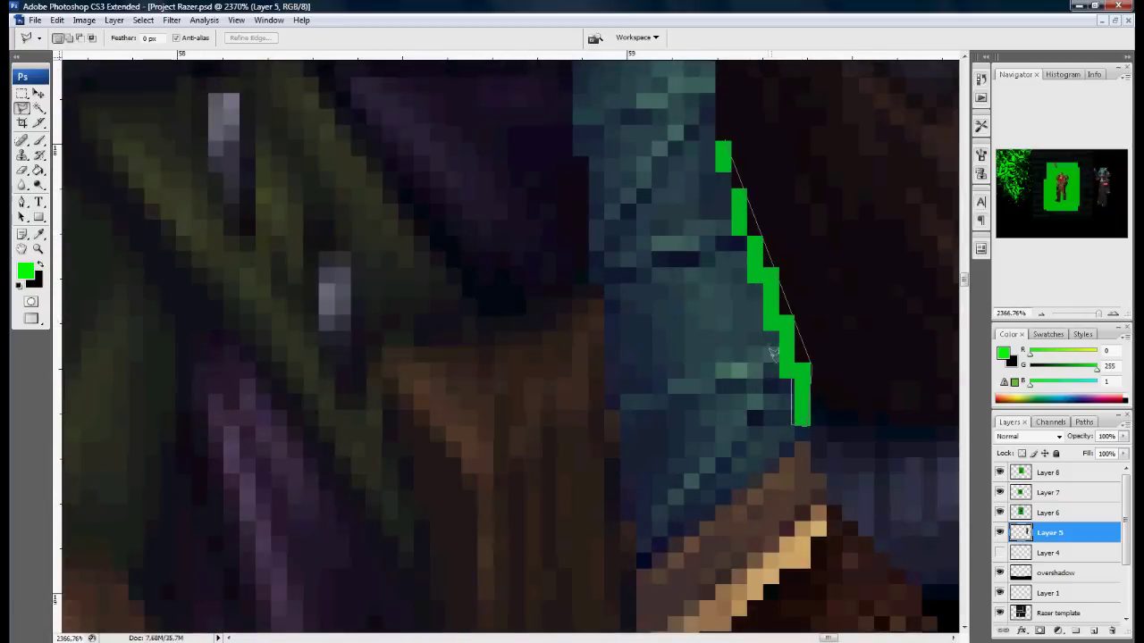
key("Delete")
key("ctrl+d")
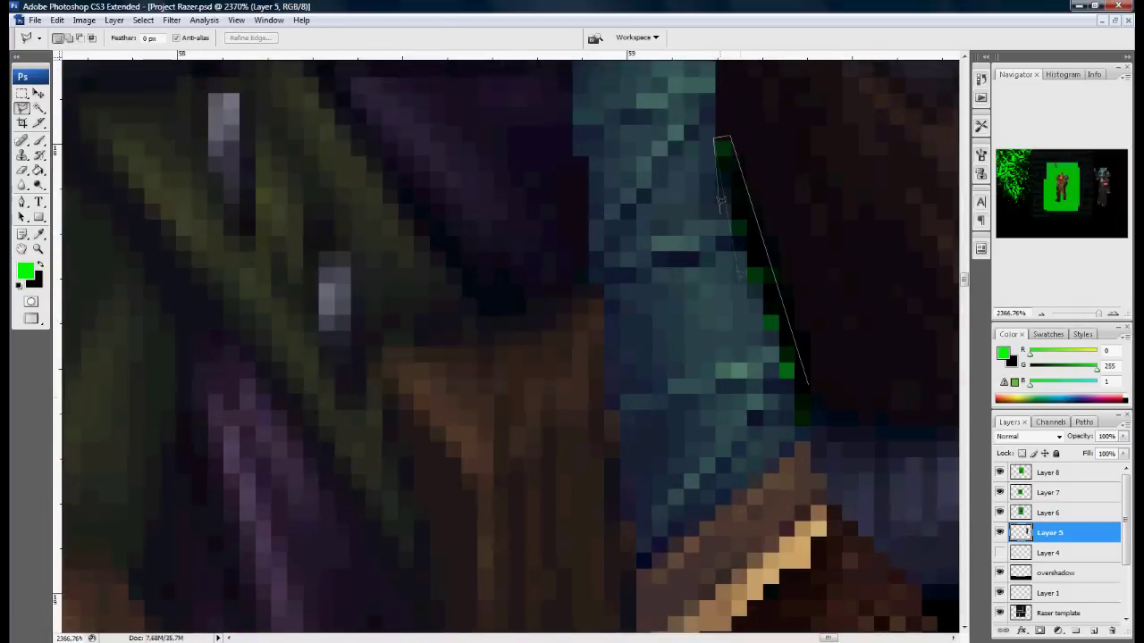
double_click(801, 427)
scroll(822, 408, "down", 8)
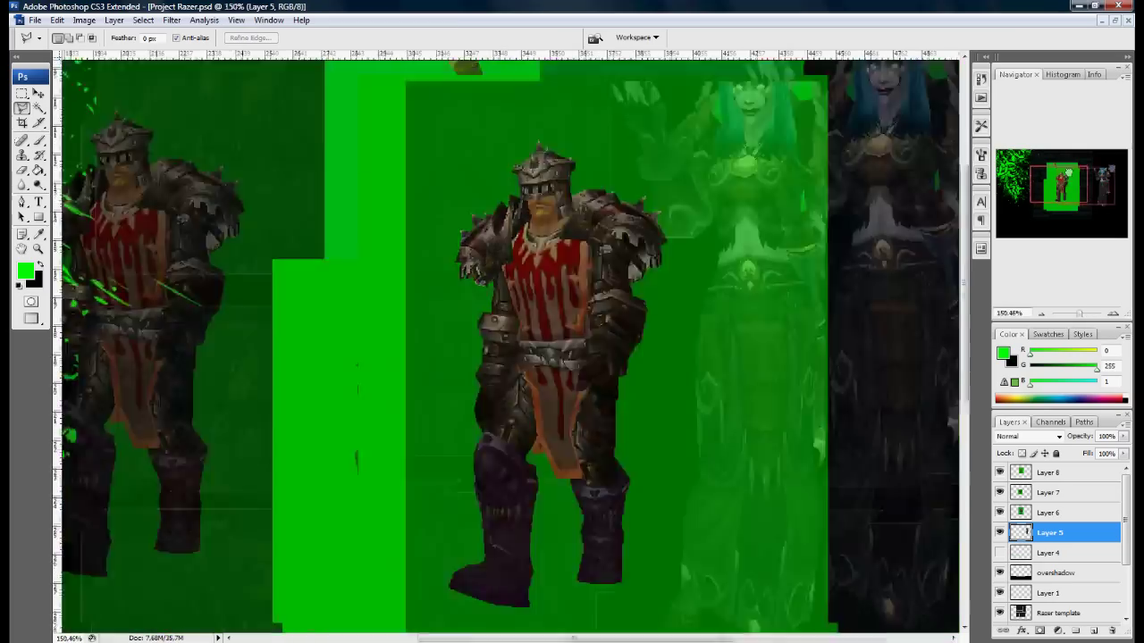
- Hide the other character layers and remove the green background around the standing helmeted warrior on Layer 8
scroll(381, 204, "up", 5)
scroll(646, 243, "down", 10)
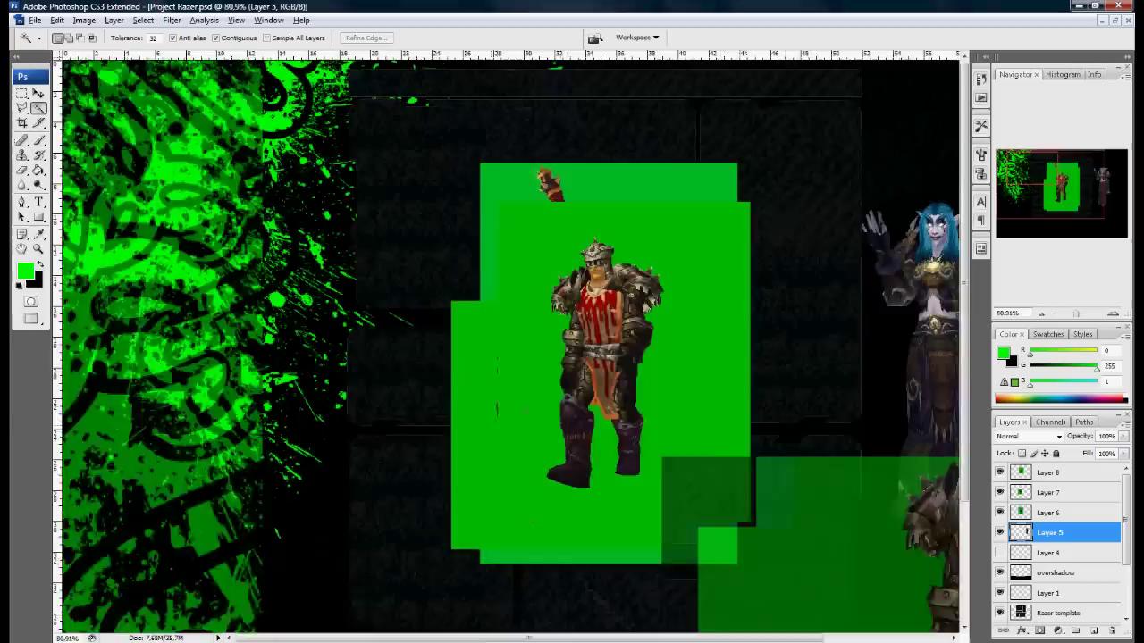
scroll(598, 358, "down", 2)
scroll(599, 357, "up", 6)
left_click(999, 533)
left_click(1054, 472)
left_click(1019, 471, "ctrl")
scroll(764, 460, "down", 5)
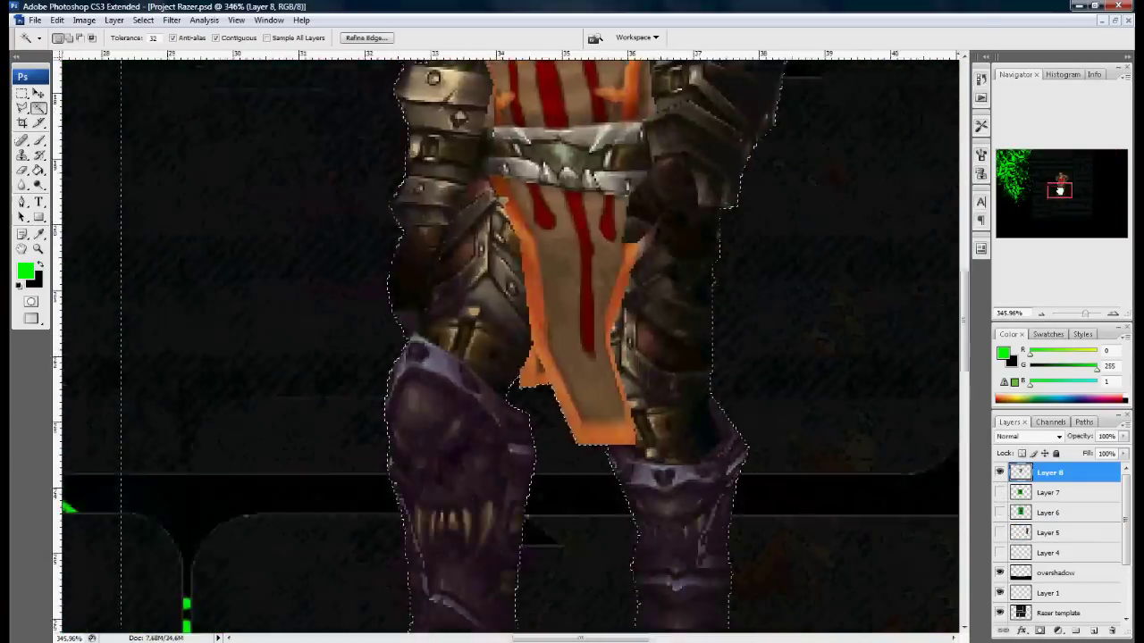
scroll(765, 460, "up", 6)
- Show only the helmeted warrior on Layer 7 and remove the green background around him
left_click(1050, 492)
left_click(999, 492)
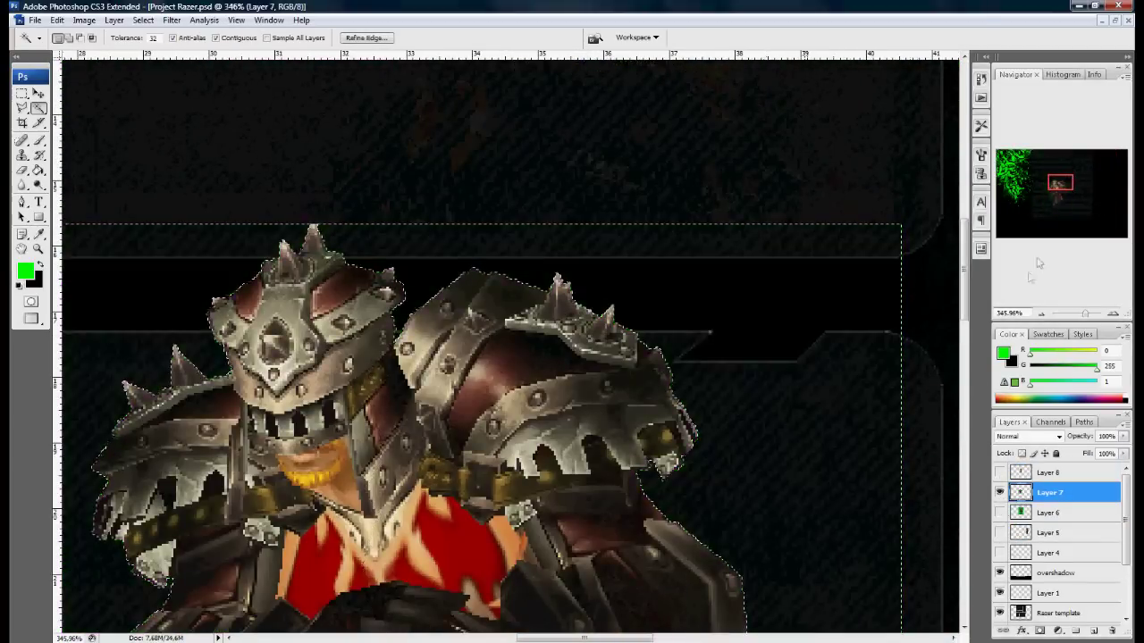
scroll(536, 357, "down", 5)
key("ctrl+d")
- Show the white-haired warrior on Layer 6 and delete the green background around him
left_click(999, 512)
left_click(282, 232)
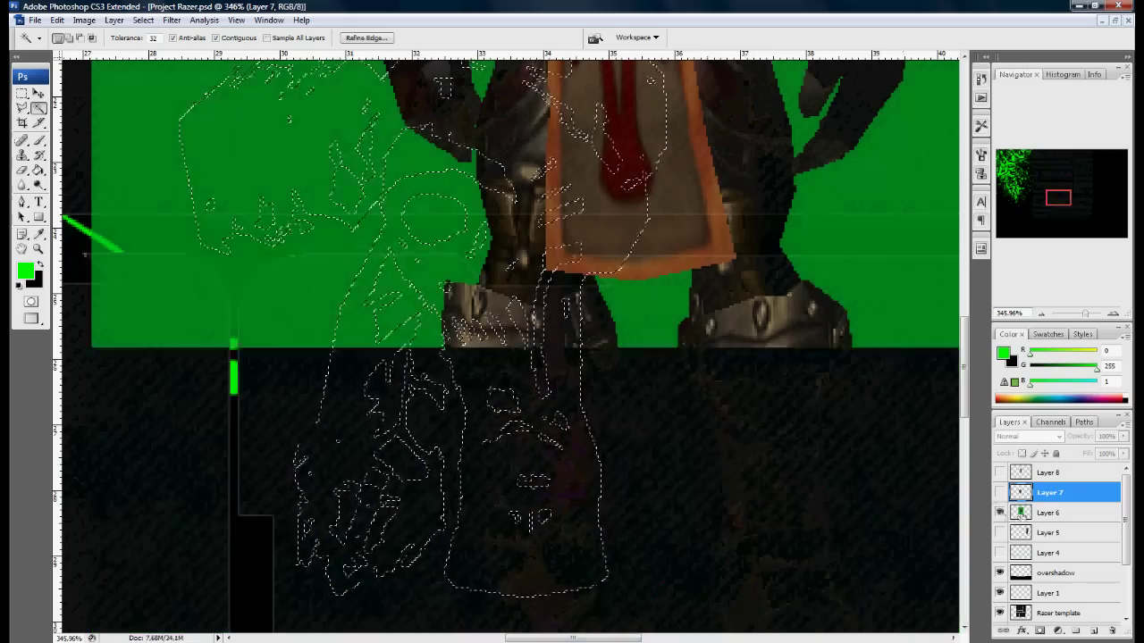
left_click(1050, 512)
scroll(712, 454, "up", 5)
key("Delete")
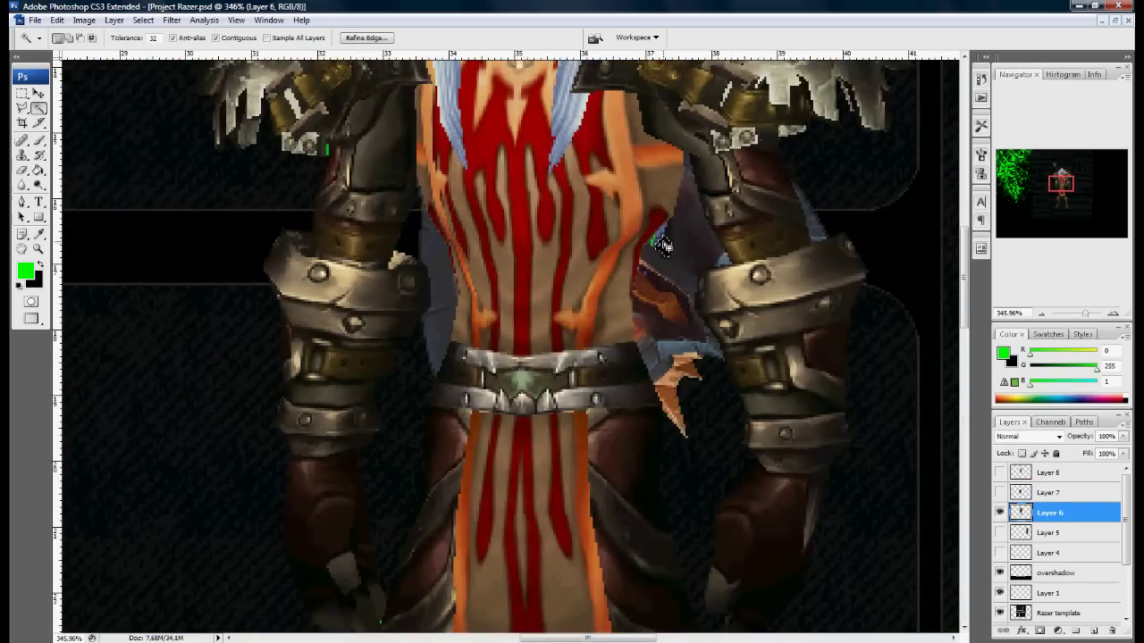
scroll(663, 246, "up", 8)
scroll(740, 302, "down", 15)
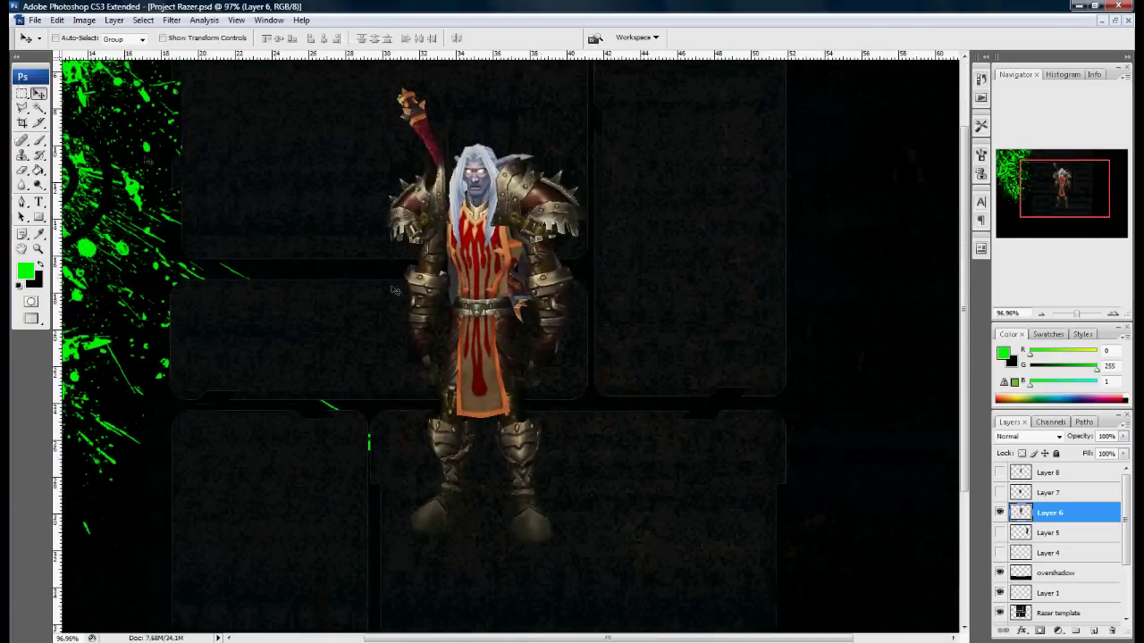
- Move the white-haired warrior to the right side of the banner and place the blue-haired night elf in front of him
left_click_drag(394, 291, 764, 239)
left_click(1000, 532)
left_click(1050, 533)
left_click_drag(787, 572, 813, 434)
key("ctrl+bracketright")
- Show the crouching helmeted warrior on Layer 7 and move him in front of the other characters
left_click(1000, 492)
left_click(1050, 493)
left_click_drag(227, 427, 625, 482)
scroll(625, 482, "down", 1)
- Show Layer 8, hide Layer 7, and move the standing helmeted warrior beside the night elf
left_click(1000, 471)
left_click(1050, 472)
left_click(1000, 492)
left_click_drag(338, 391, 665, 391)
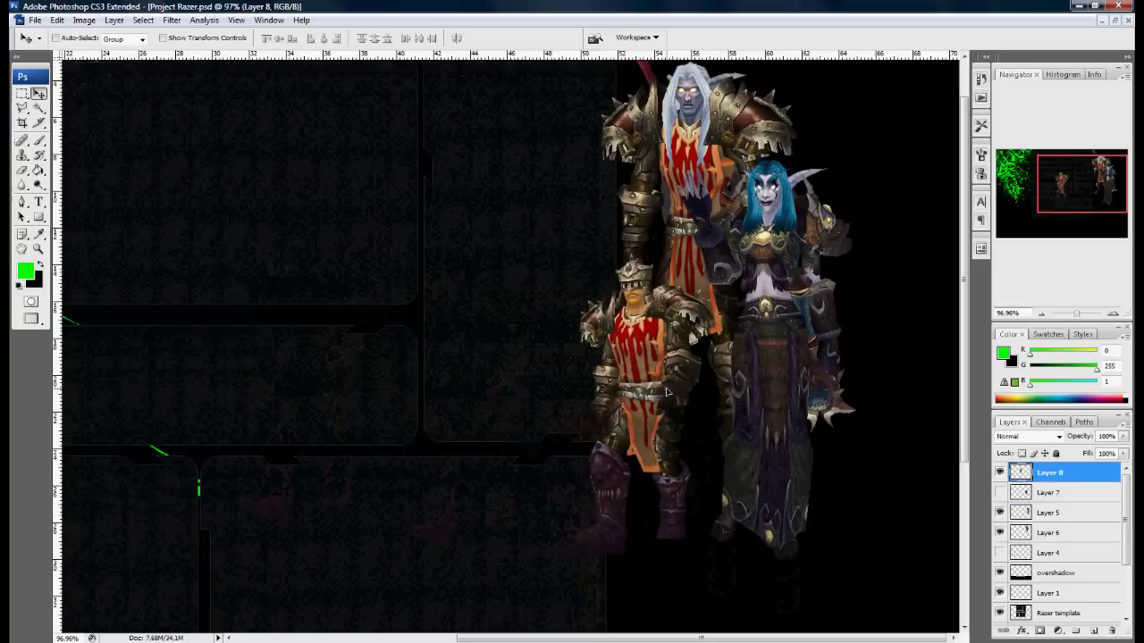
- Scale down the white-haired warrior on Layer 6 and reposition him behind the standing helmeted warrior
scroll(666, 391, "up", 1)
left_click(1019, 492)
left_click(1019, 512)
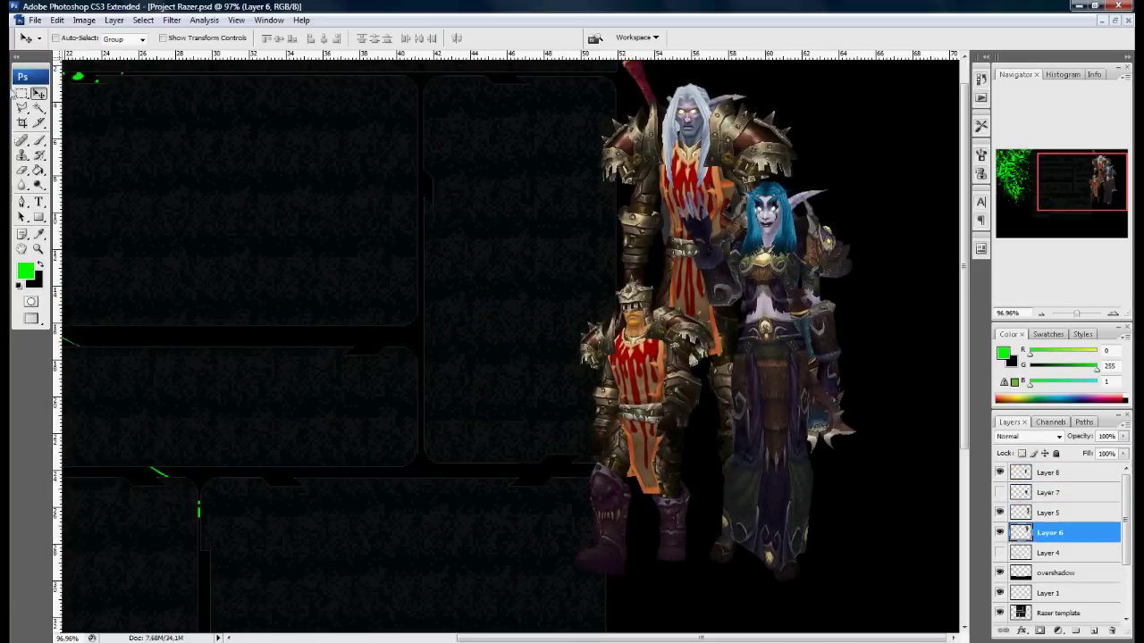
left_click_drag(591, 178, 591, 243)
key("ctrl+t")
left_click_drag(539, 117, 583, 209)
key("Return")
left_click_drag(440, 260, 453, 184)
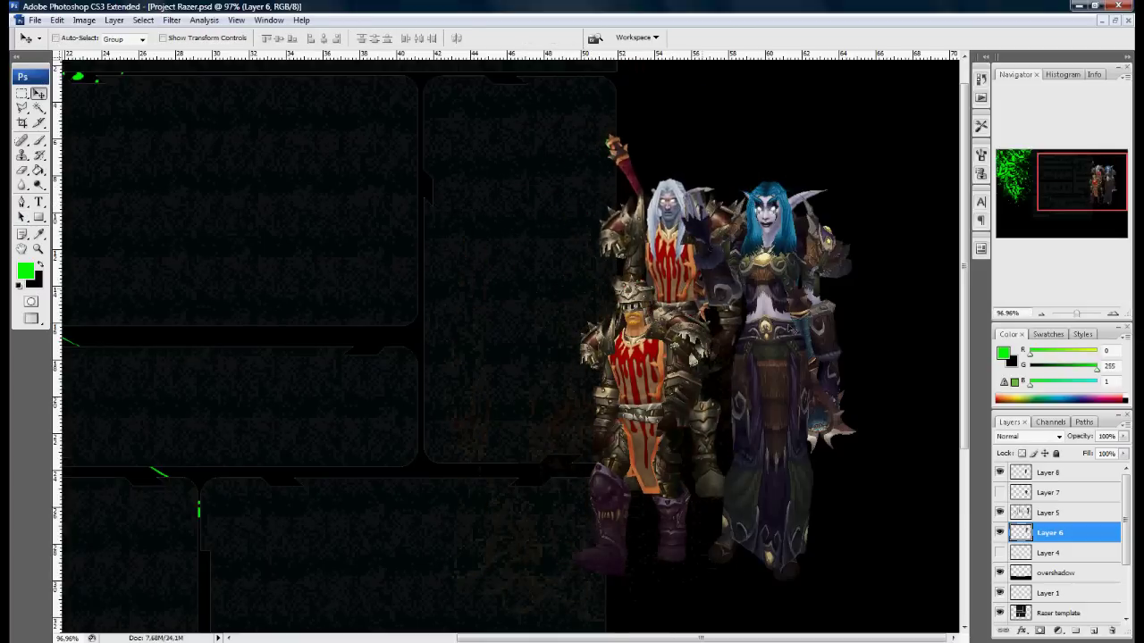
- Scale the blue-haired night elf on Layer 5 to about 75% and place her to the right of the warriors
left_click_drag(751, 377, 582, 396)
key("ctrl+t")
left_click_drag(542, 174, 593, 268)
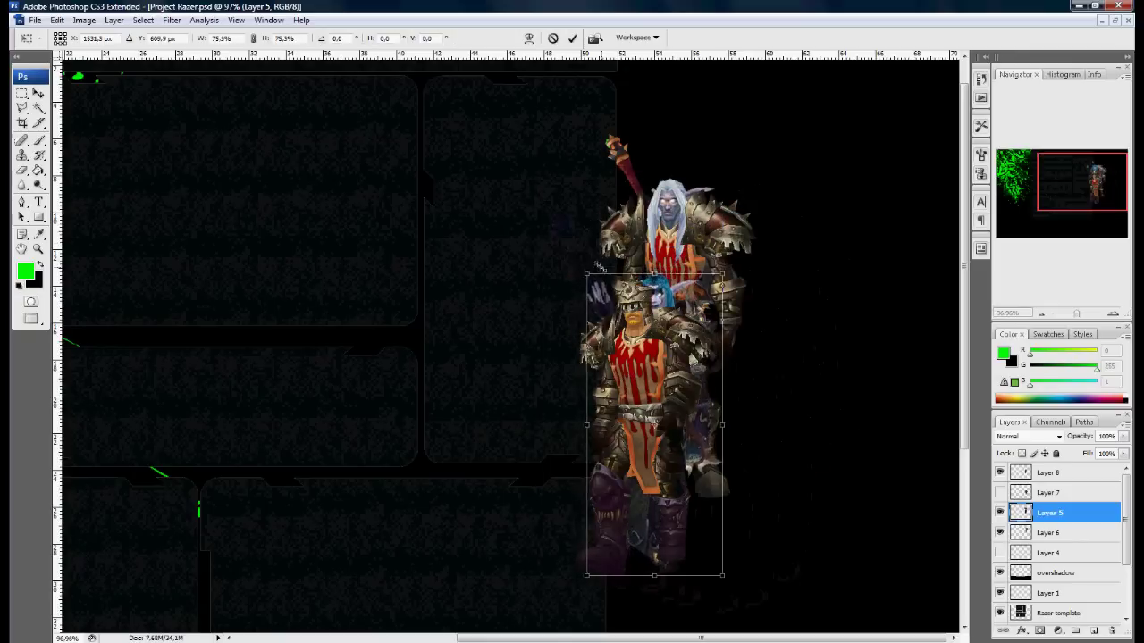
key("Return")
left_click_drag(654, 373, 727, 355)
- Hide the standing helmeted warrior on Layer 8 and show the crouching warrior on Layer 7 instead
left_click(999, 512)
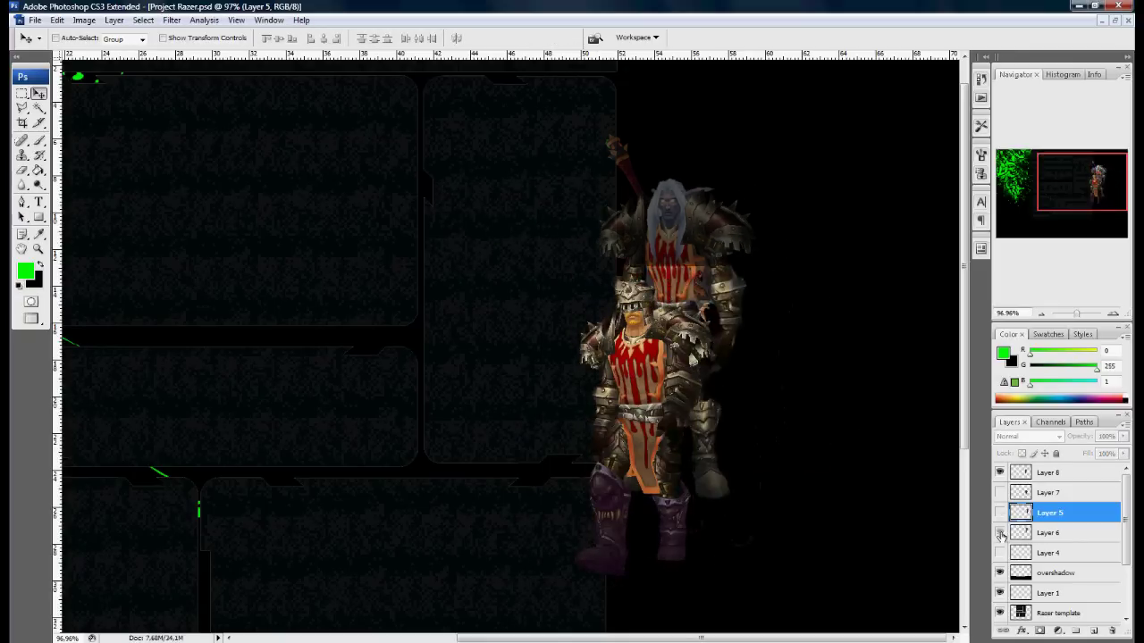
left_click_drag(999, 512, 986, 466)
left_click(999, 471)
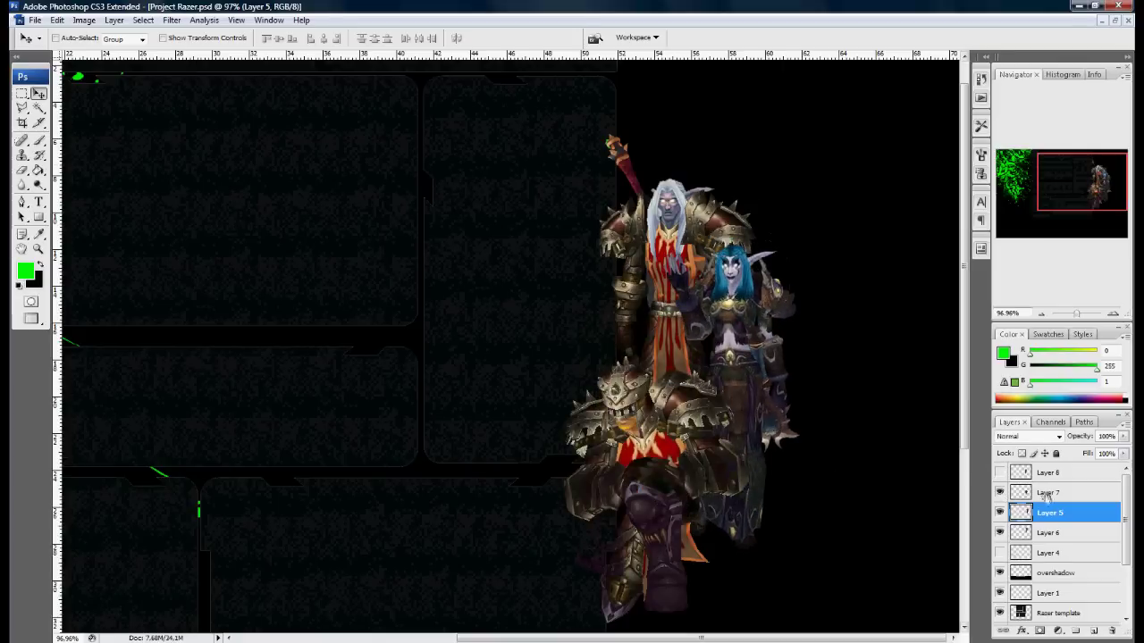
- Nudge the crouching warrior on Layer 7 slightly up and to the right, in front of the other characters
mouse_move(630, 421)
left_mouse_down()
mouse_move(620, 394)
mouse_move(636, 417)
left_mouse_up()
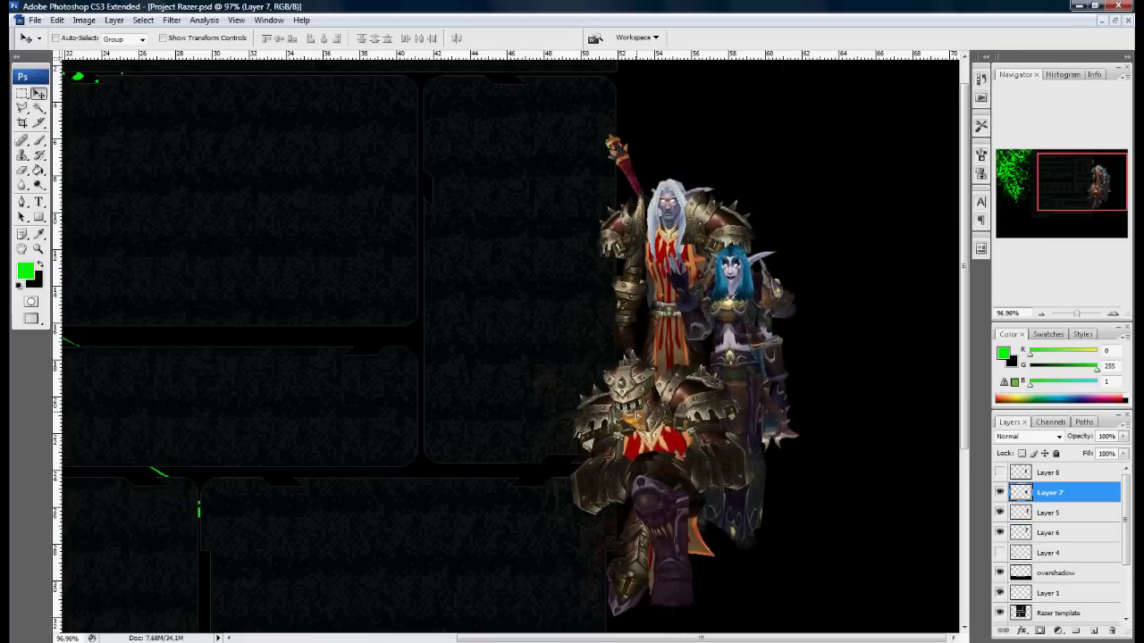
mouse_move(1072, 183)
left_mouse_down()
mouse_move(1041, 183)
mouse_move(1068, 201)
mouse_move(1067, 186)
left_mouse_up()
left_click(794, 319, "ctrl")
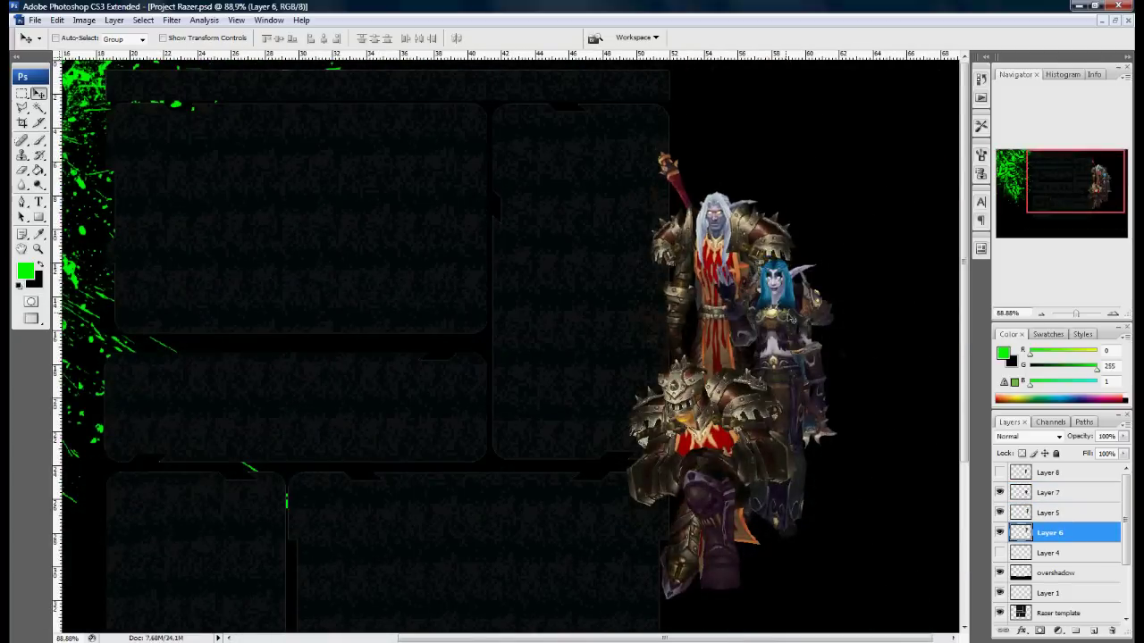
left_click_drag(794, 319, 779, 347)
left_click(1047, 533)
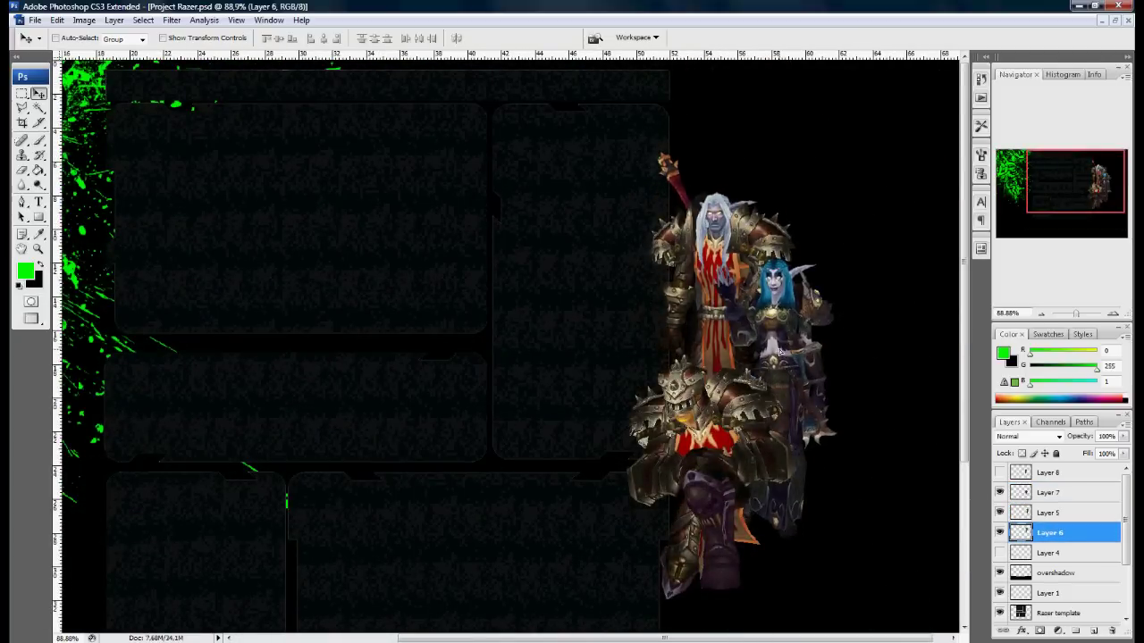
mouse_move(1076, 188)
left_mouse_down()
mouse_move(1058, 198)
mouse_move(1078, 198)
left_mouse_up()
mouse_move(1075, 313)
left_mouse_down()
mouse_move(1097, 312)
mouse_move(1075, 313)
left_mouse_up()
- Add a new empty layer directly above Layer 4, beneath all the character layers
key("l")
double_click(640, 387)
left_click_drag(1079, 188, 1098, 175)
left_click(1054, 556)
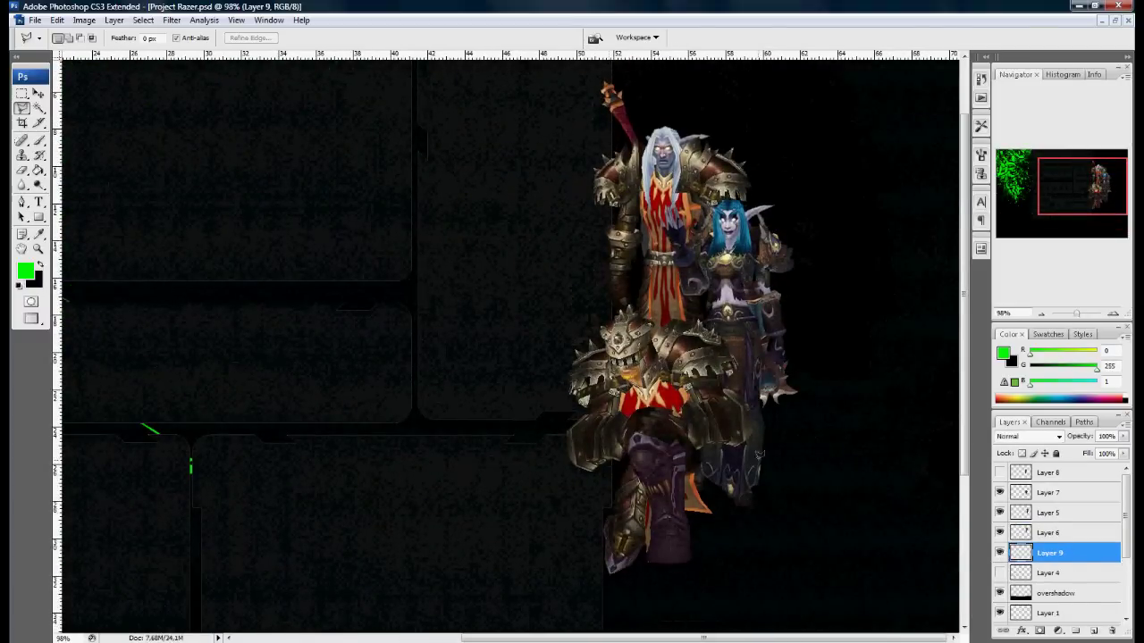
- Replace the current brushes with the NaldzGraphics_SplatterPaintBrushes set and choose the 1402 px splatter brush
key("b")
right_click(398, 376)
left_click(551, 385)
left_click(629, 527)
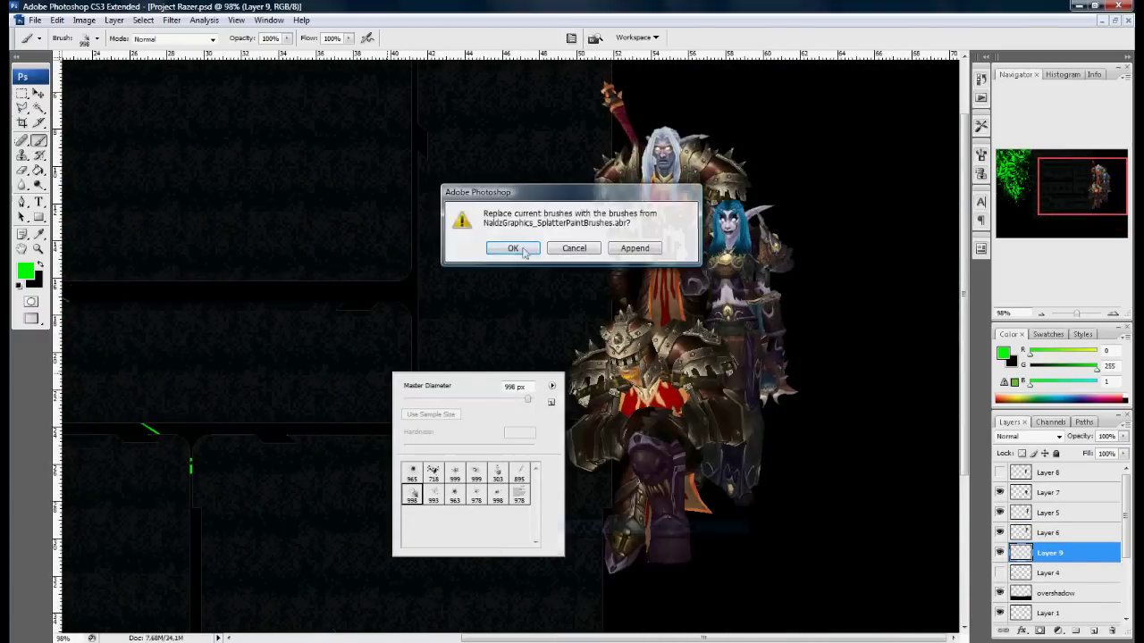
left_click(513, 248)
left_click(498, 474)
- Stamp one large green paint splatter on Layer 9 behind the characters, running down beneath the crouching warrior
key("ctrl+0")
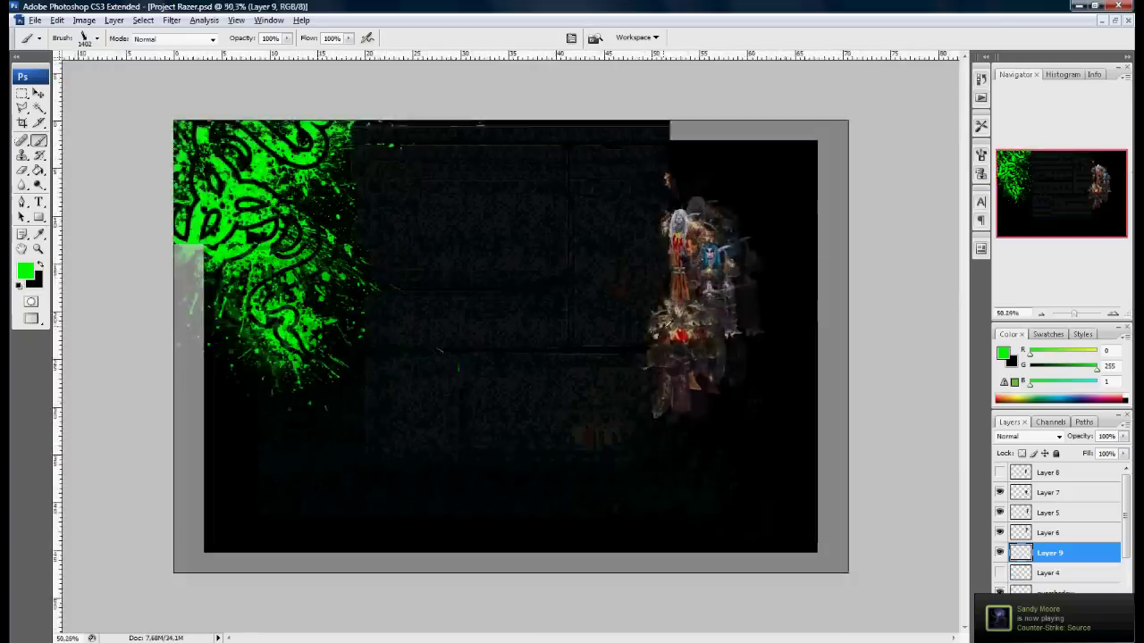
left_click(613, 383)
key("ctrl+z")
left_click(729, 340)
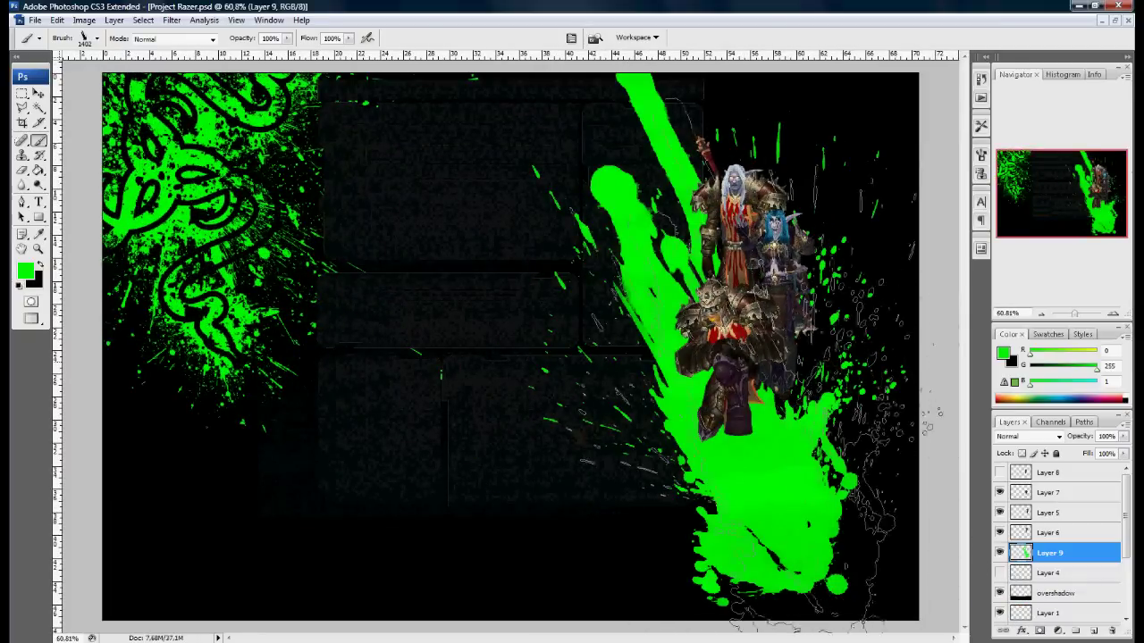
left_click(710, 338)
- Duplicate the Layer 9 splatter, placing the copy between Layer 7 and Layer 5 and the original beneath Layer 6
left_click_drag(1050, 552, 1046, 508)
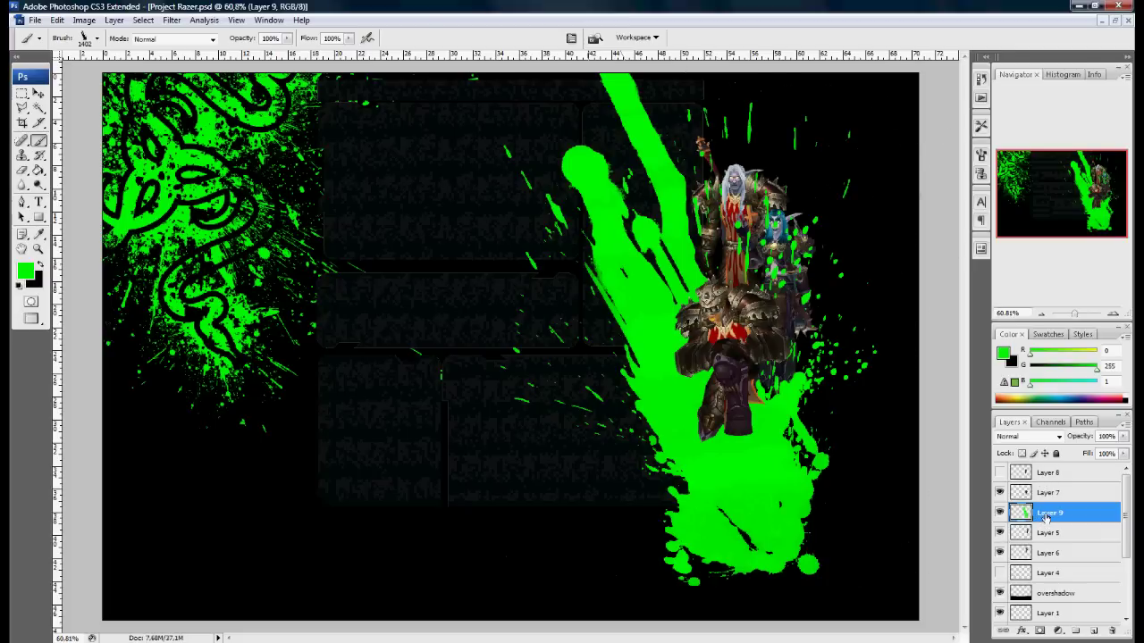
double_click(1047, 514)
left_click_drag(1023, 536, 1023, 582)
left_click(1026, 511)
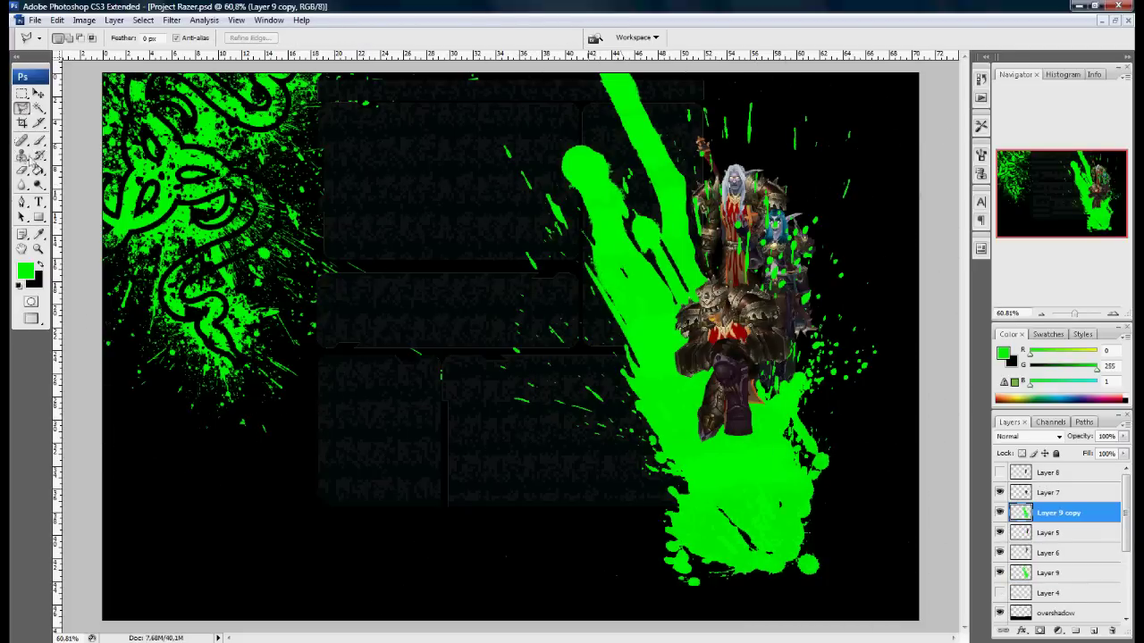
- Outline the splatter covering the two rear characters on Layer 9 copy with the Polygonal Lasso and delete it
scroll(860, 387, "up", 3)
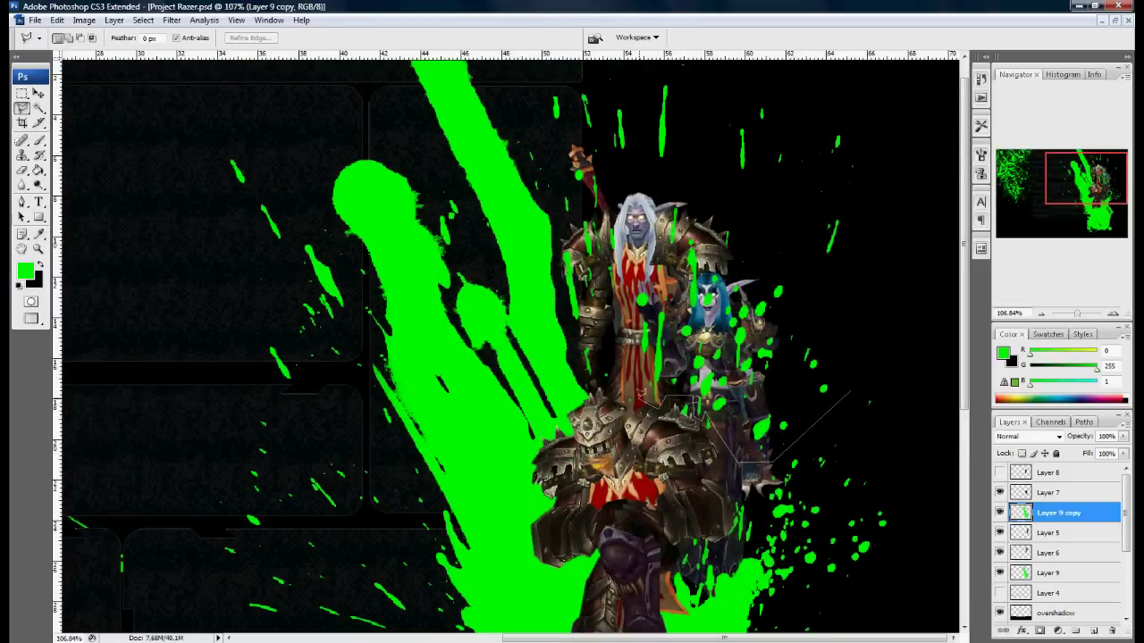
scroll(555, 190, "up", 2)
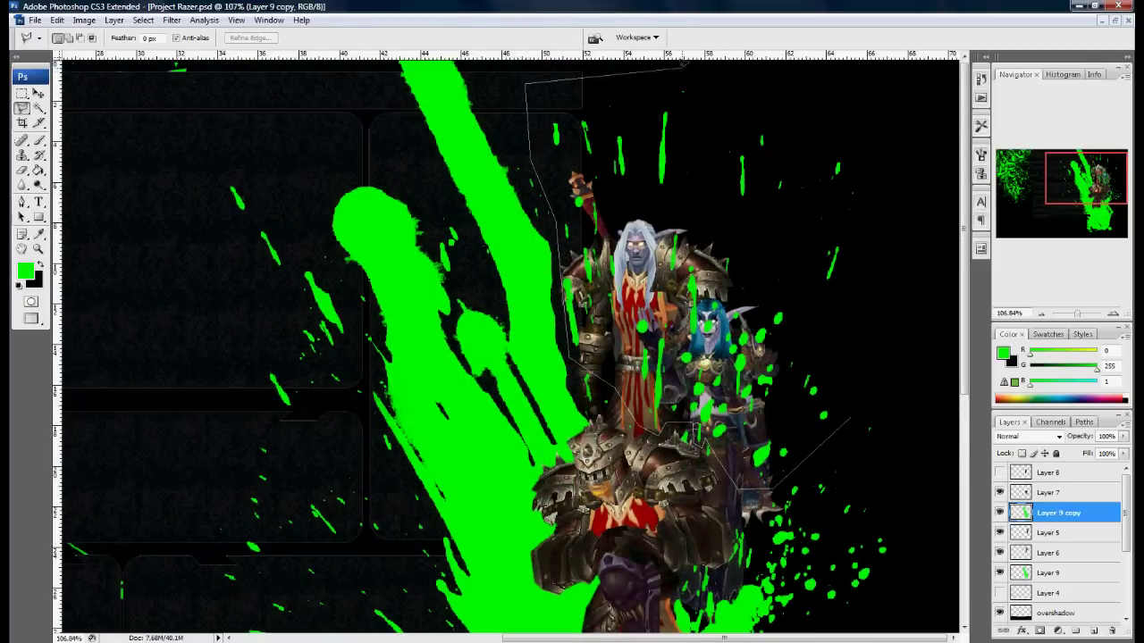
key("Escape")
scroll(905, 306, "down", 1)
scroll(905, 305, "down", 2)
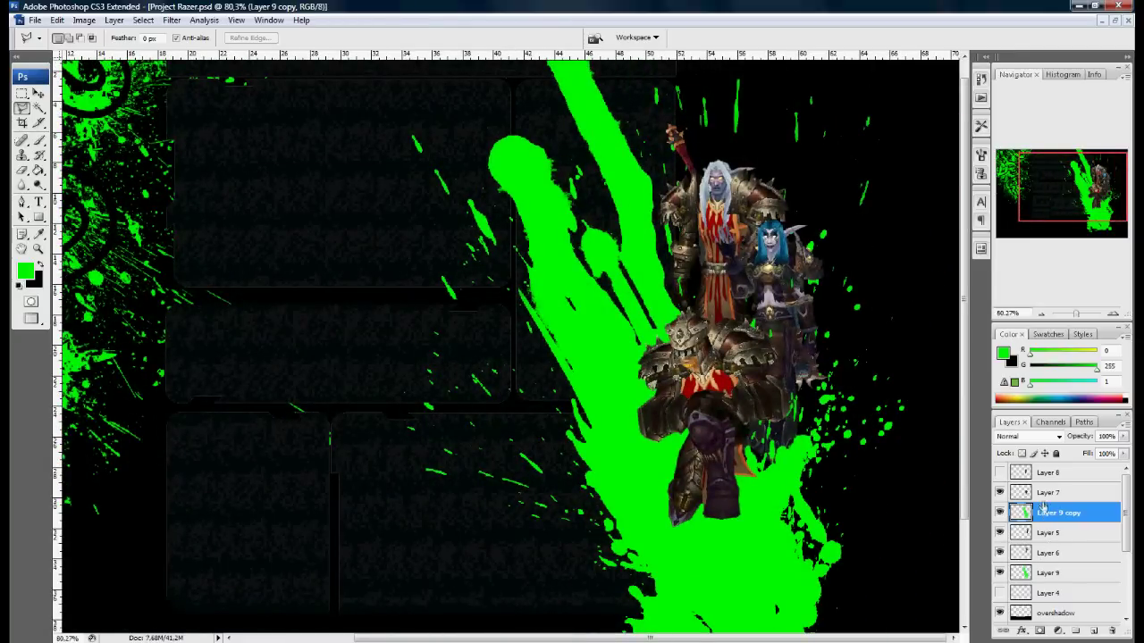
- Add a new layer beneath Layer 9 and rename the character layers Swifty Nelf, Druid, Swifty Human Kneel and Swifty Human walk
left_click(1096, 631)
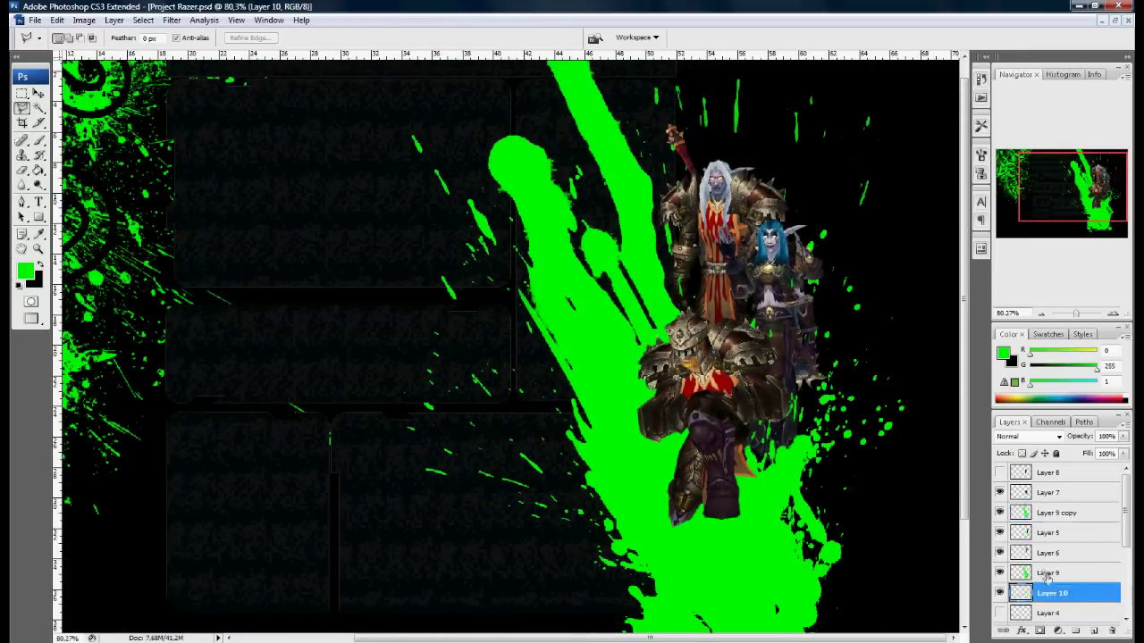
left_click(1049, 554)
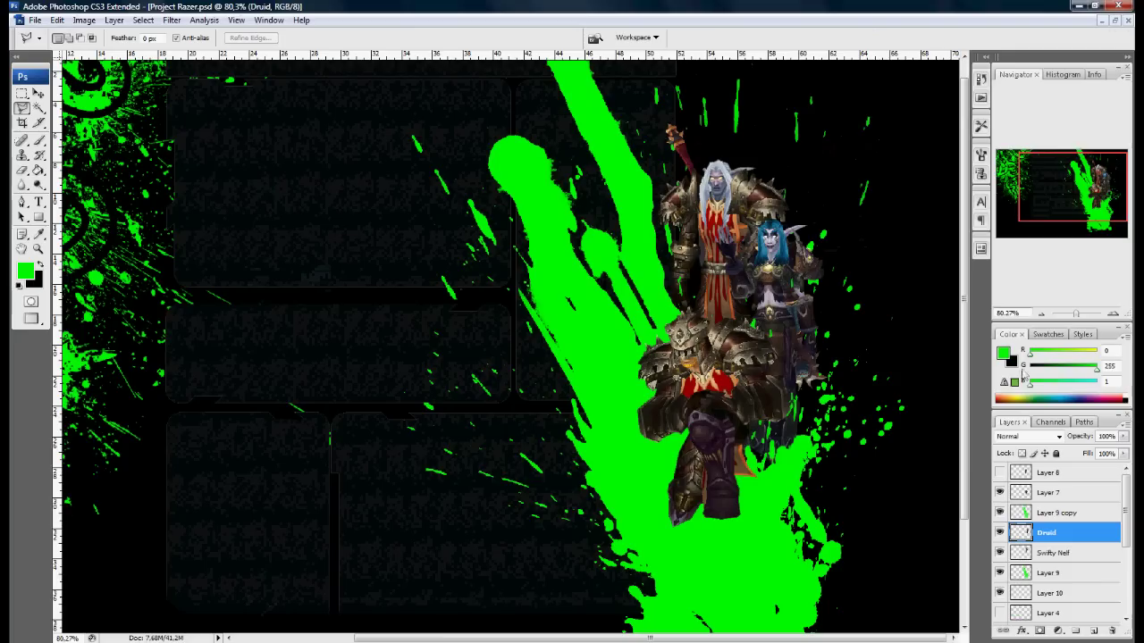
left_click(1045, 494)
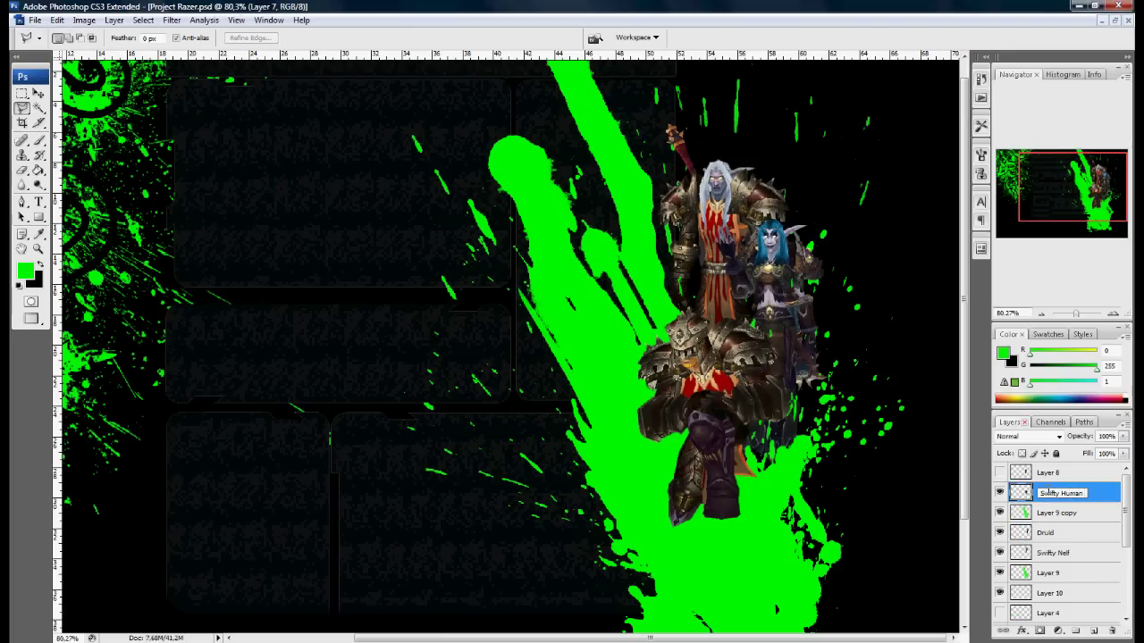
double_click(1047, 473)
left_click(1063, 498)
- Hide the green Razer logo splatter on Layer 2
scroll(1060, 531, "down", 3)
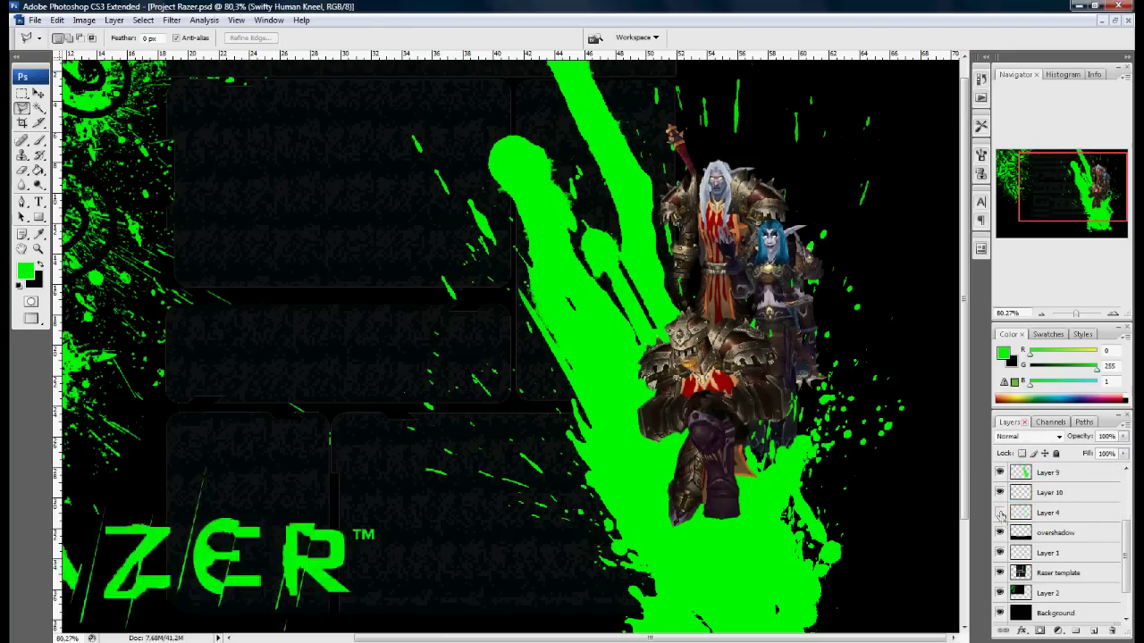
left_click(999, 593)
scroll(1054, 514, "up", 3)
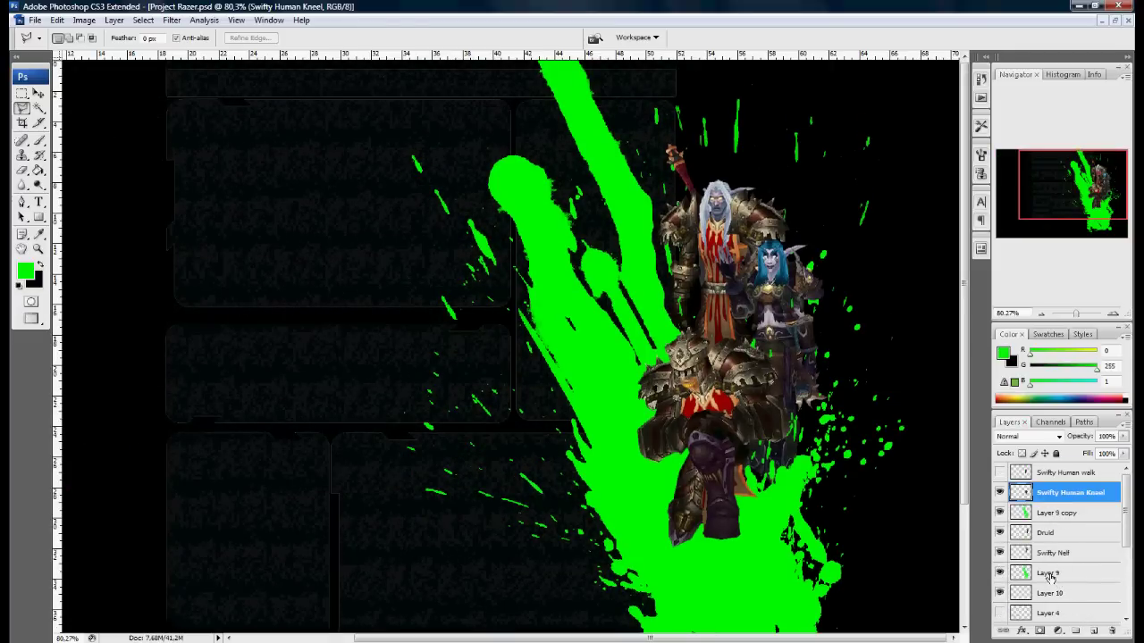
- Try stamping a green splatter on Layer 10 in the lower-right area of the canvas with a 1152 px splatter brush
left_click(1023, 591)
key("ctrl+0")
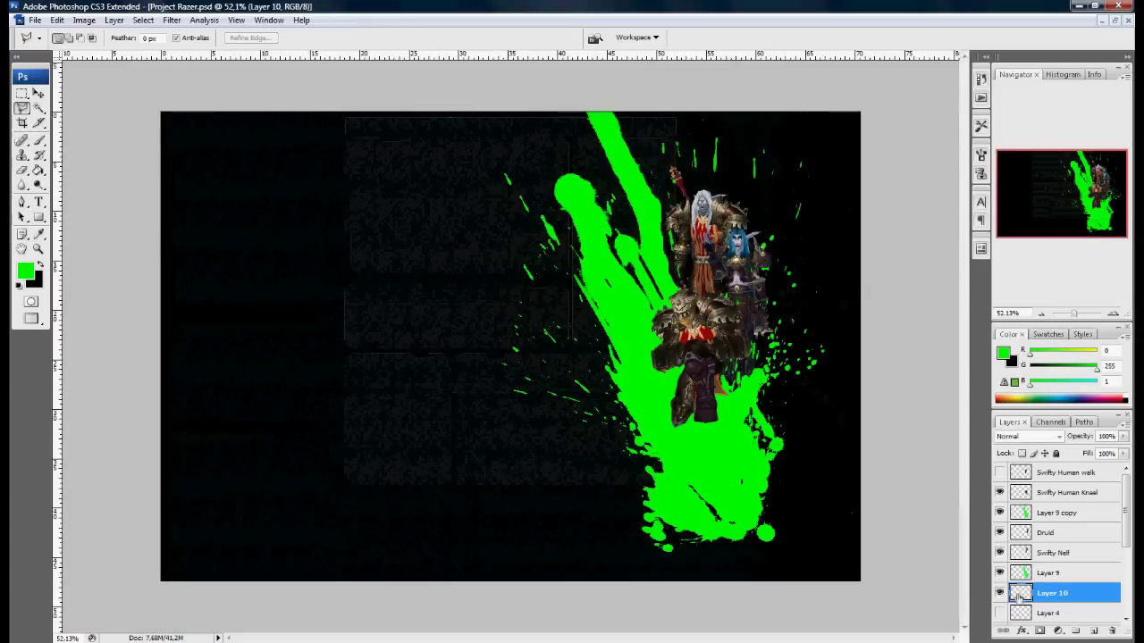
key("b")
right_click(433, 248)
left_click(590, 260)
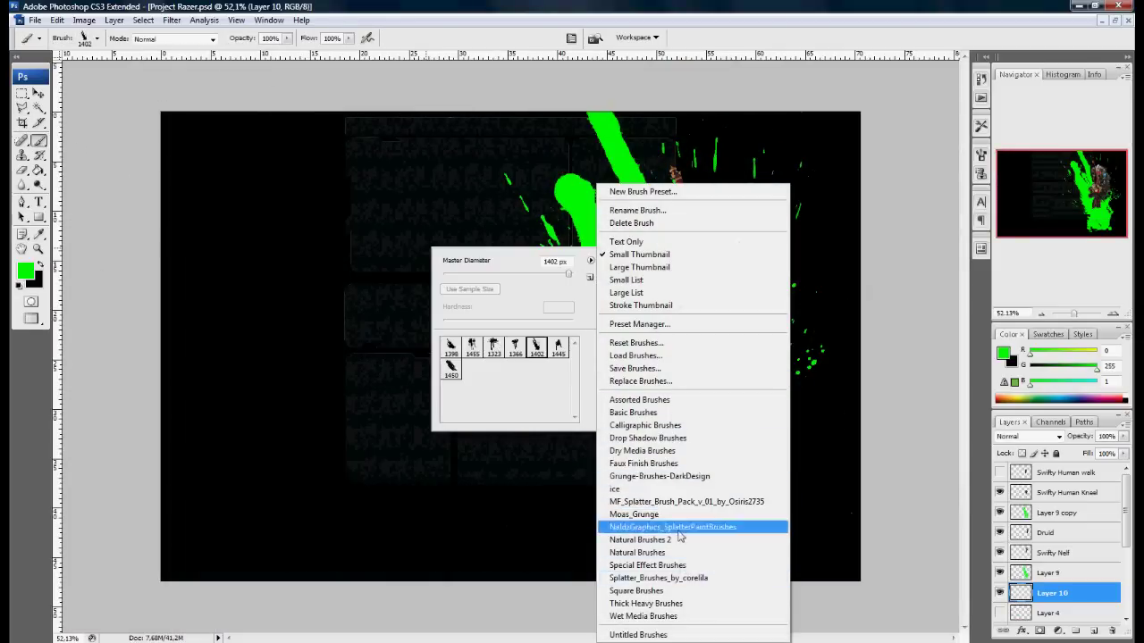
left_click(672, 527)
key("Return")
key("Return")
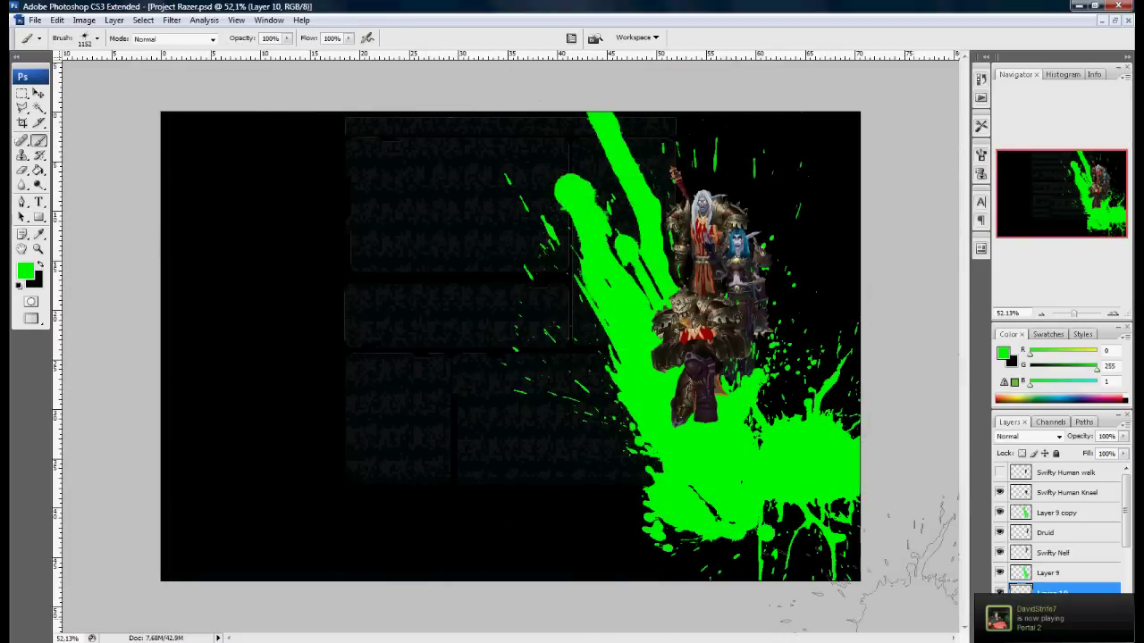
key("ctrl+z")
- Load the Splatter_Brushes_by_corelila set and stamp fine green splatter in the canvas's lower-right area on Layer 10 with the 998 px brush
left_click(1085, 593)
right_click(713, 376)
left_click(871, 389)
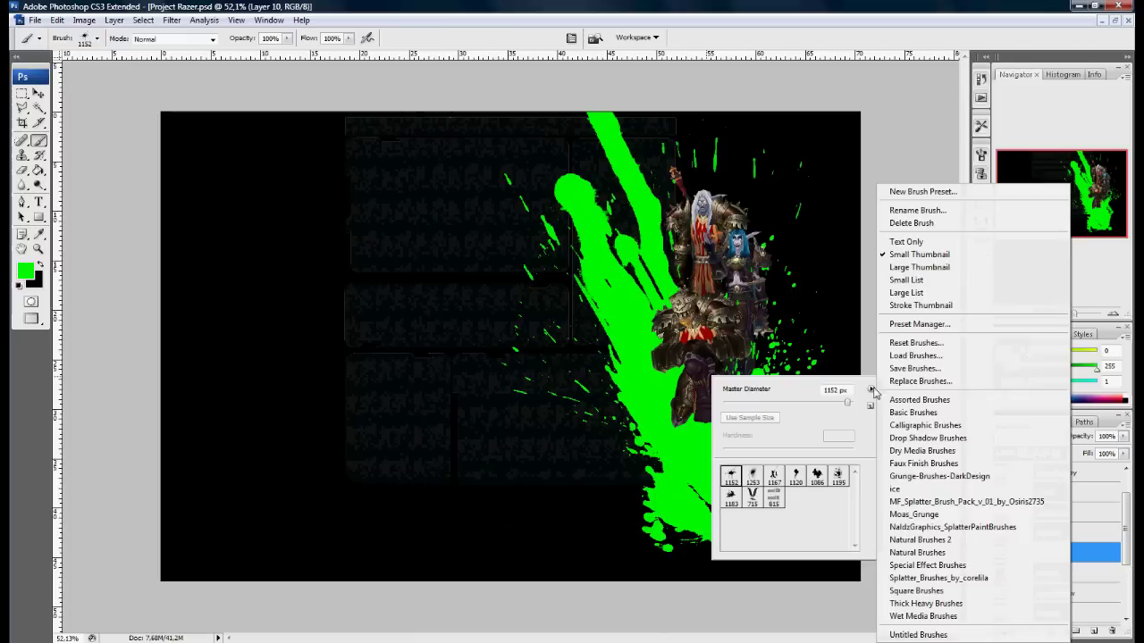
left_click(947, 570)
key("Return")
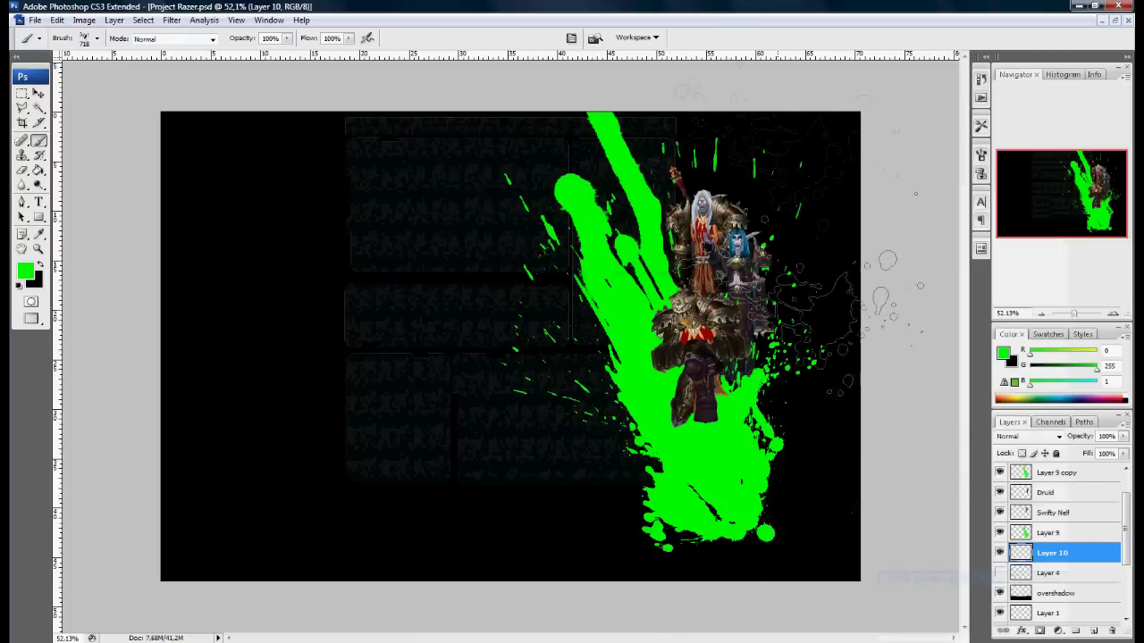
key("Return")
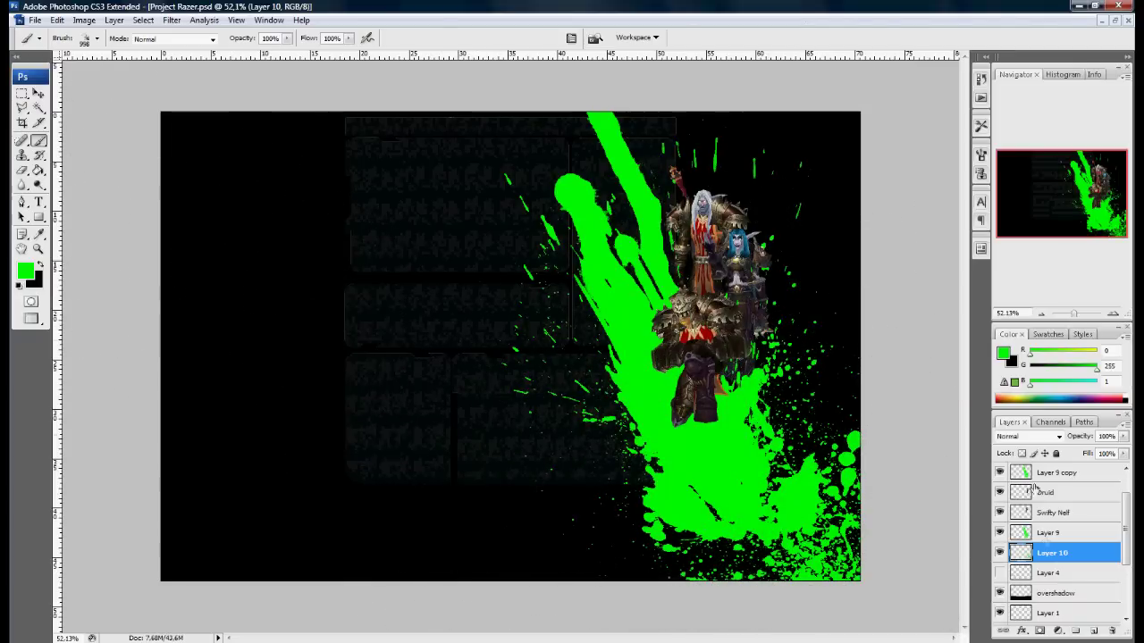
- Try moving the layers from Layer 9 copy down to Layer 10 beneath the Razer template layer
left_click(1063, 473)
left_click(999, 572)
left_click(999, 573)
left_click(1052, 524, "shift")
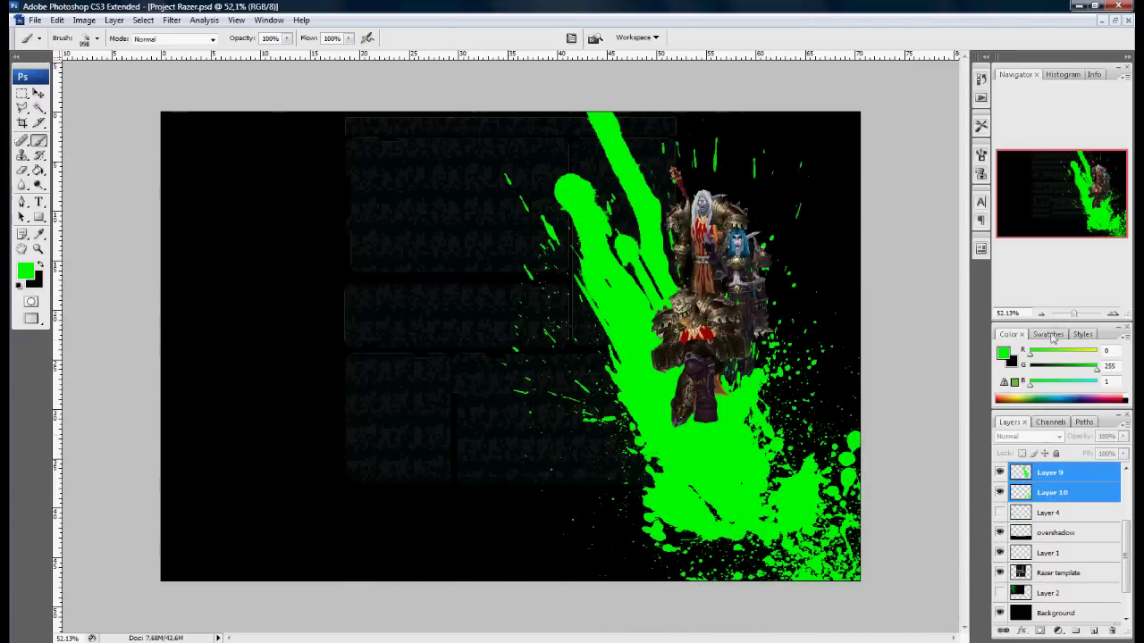
left_click_drag(1054, 325, 1054, 215)
left_click_drag(1051, 509, 1065, 546)
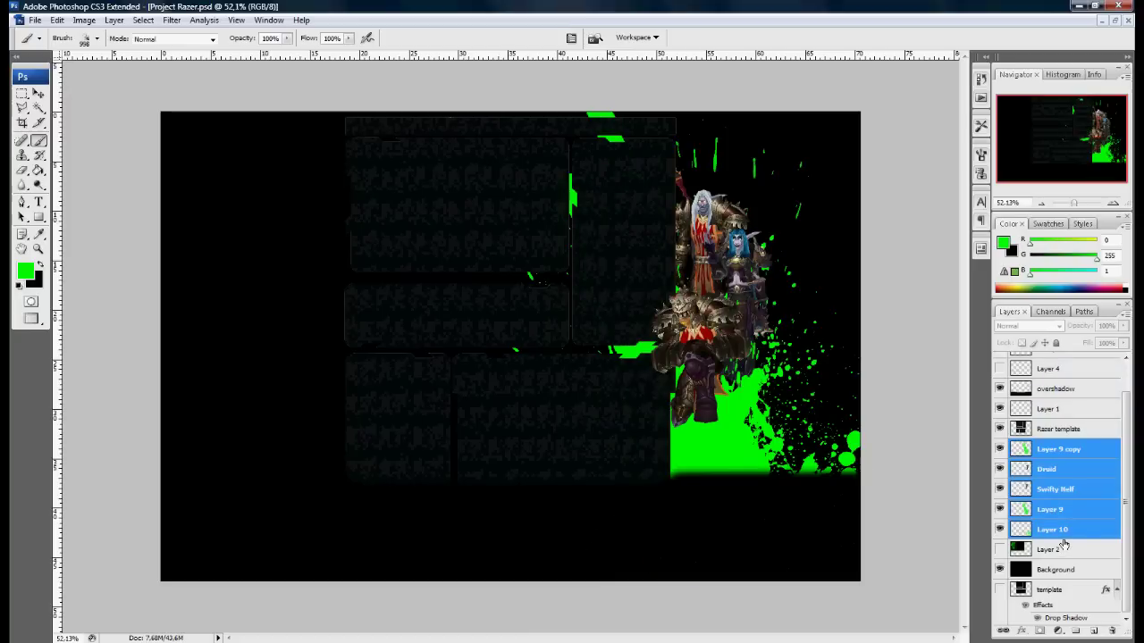
key("ctrl+z")
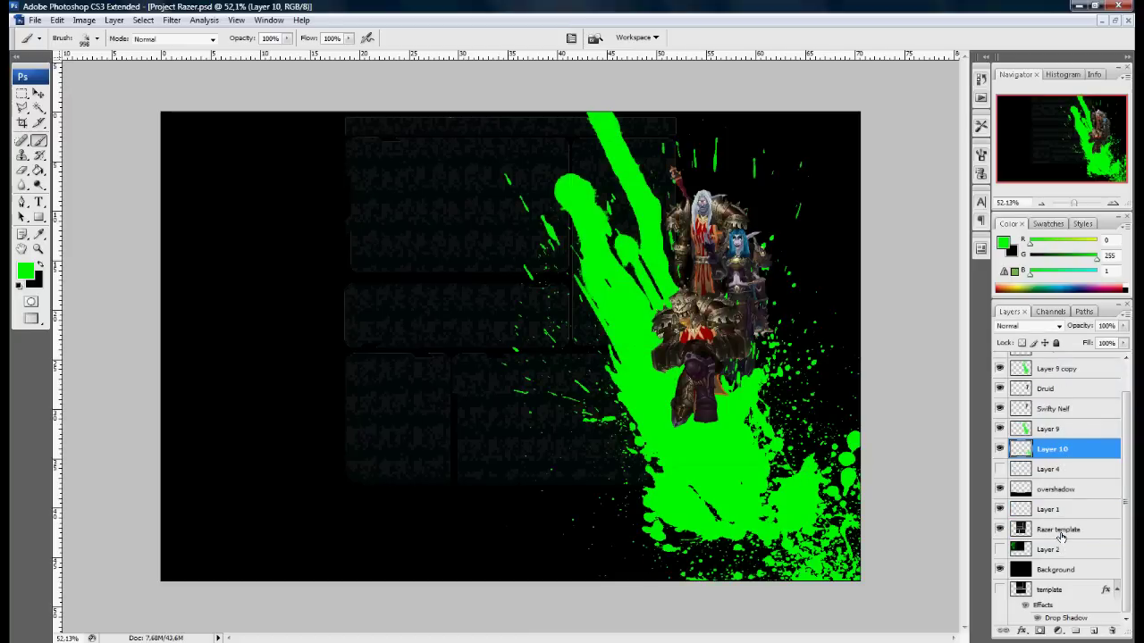
- Move the layers from Layer 9 copy to Layer 10 beneath Razer template, place Swifty Human Kneel directly above it, and show Layer 2
scroll(1060, 536, "up", 2)
left_click(1064, 382, "shift")
left_click_drag(1063, 382, 1064, 573)
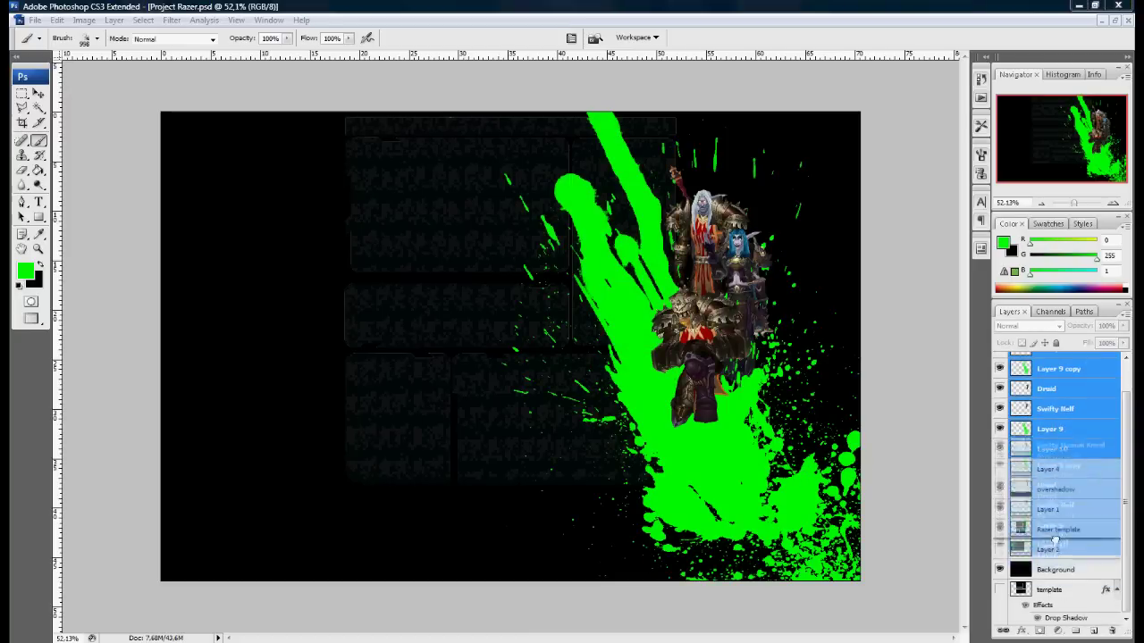
left_click(1054, 429)
left_click_drag(1055, 429, 1042, 402)
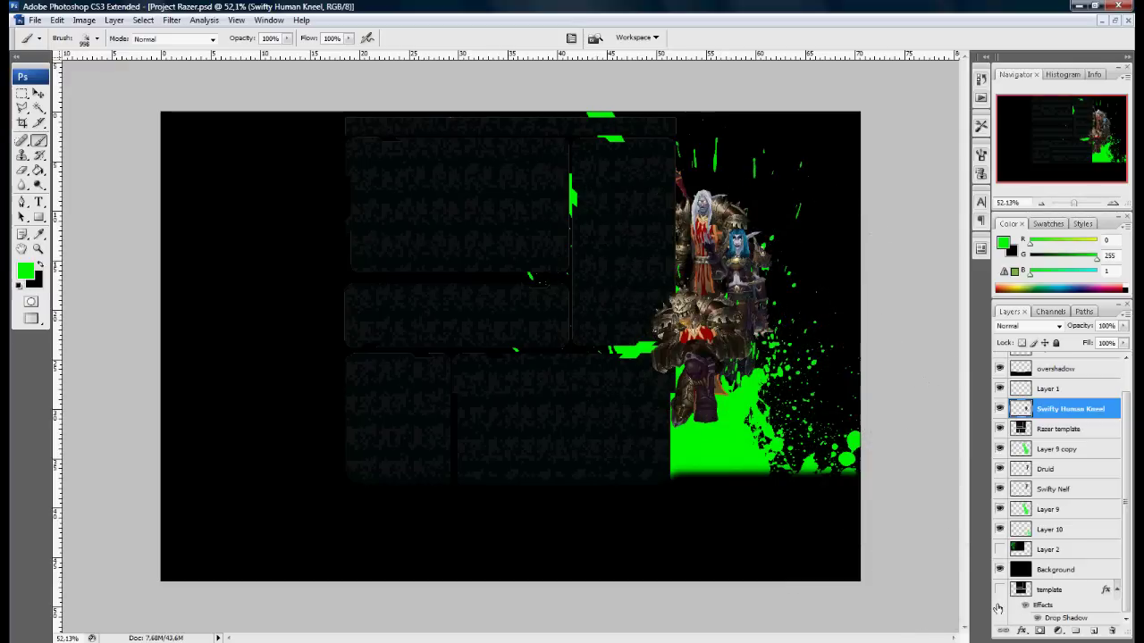
left_click(999, 549)
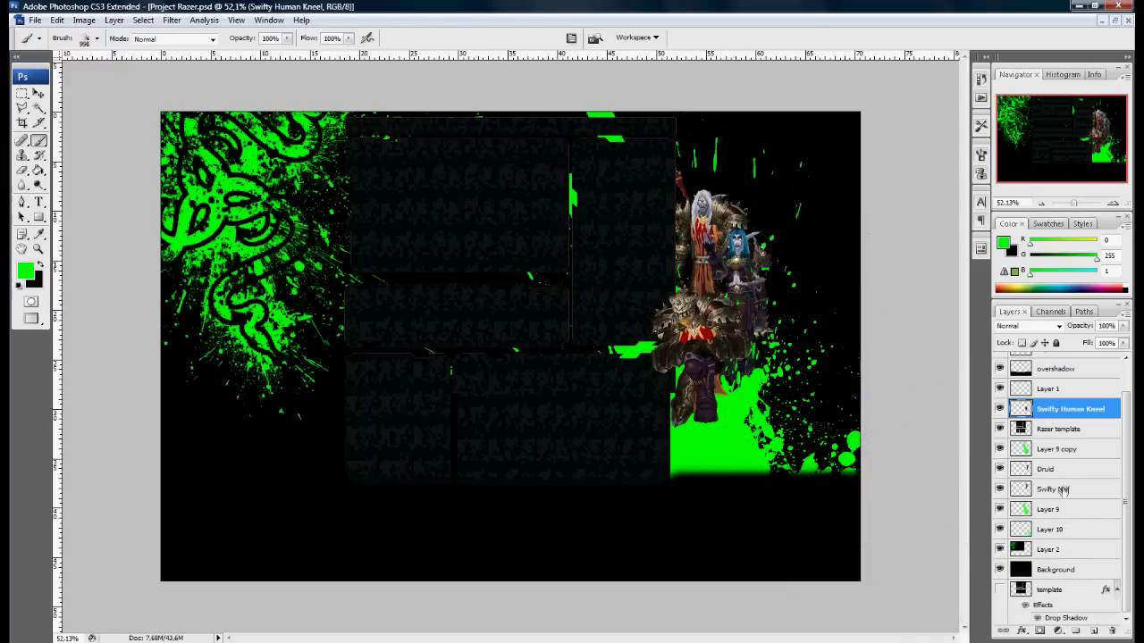
- Load the MF_Splatter_Brush_Pack_v_01_by_Osiris2735 brushes and stamp green splatter on Layer 10 beside the characters with the 1152 px brush
left_click(1051, 528)
right_click(731, 321)
left_click(888, 336)
left_click(929, 497)
key("Return")
double_click(749, 423)
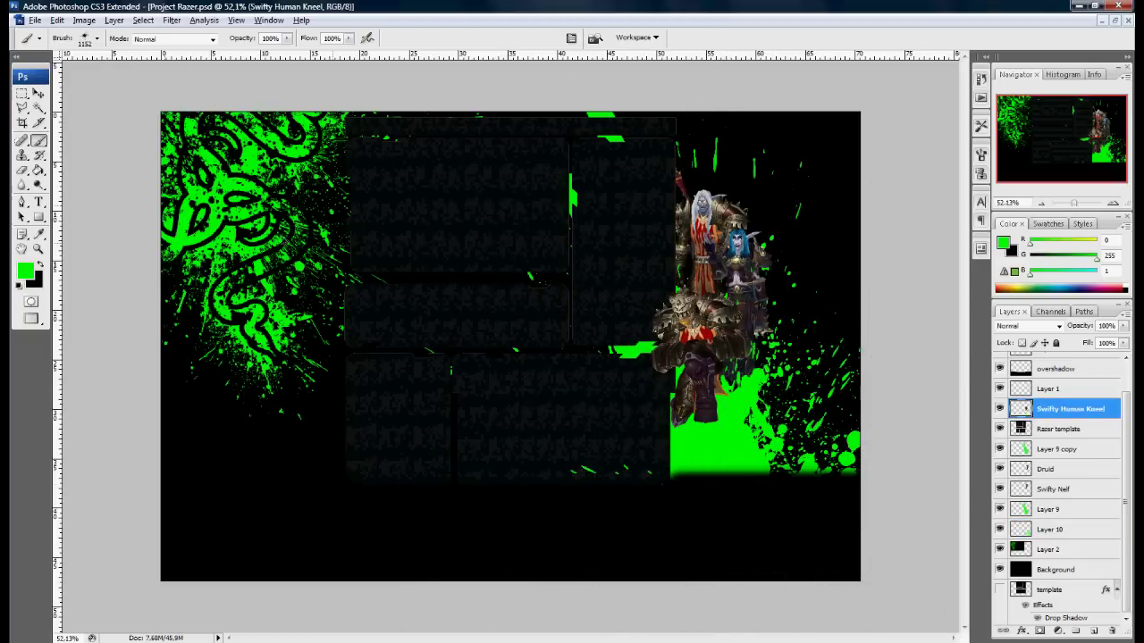
left_click(816, 413, "ctrl")
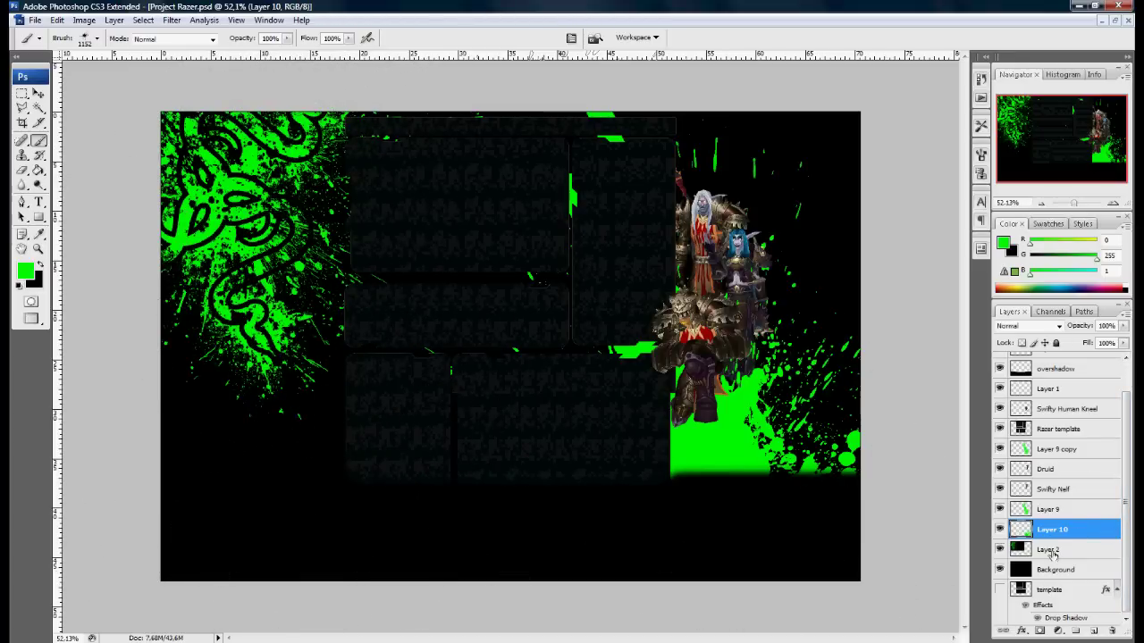
- Duplicate the Swifty Human Kneel layer, then tilt the copy and place it beside the original character
left_click(1064, 408)
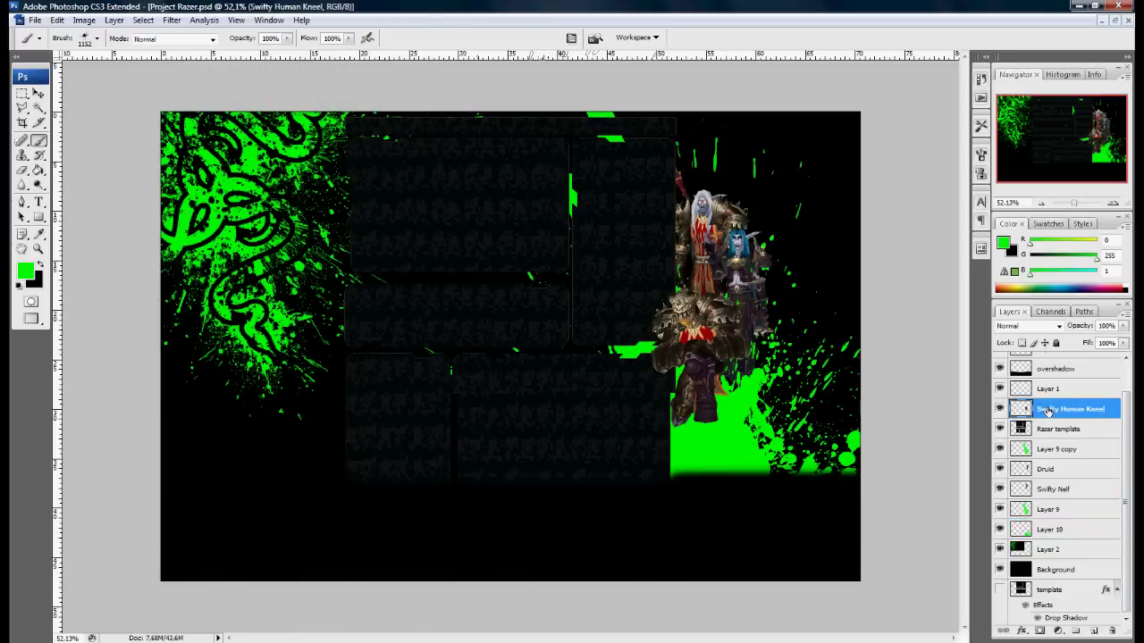
key("v")
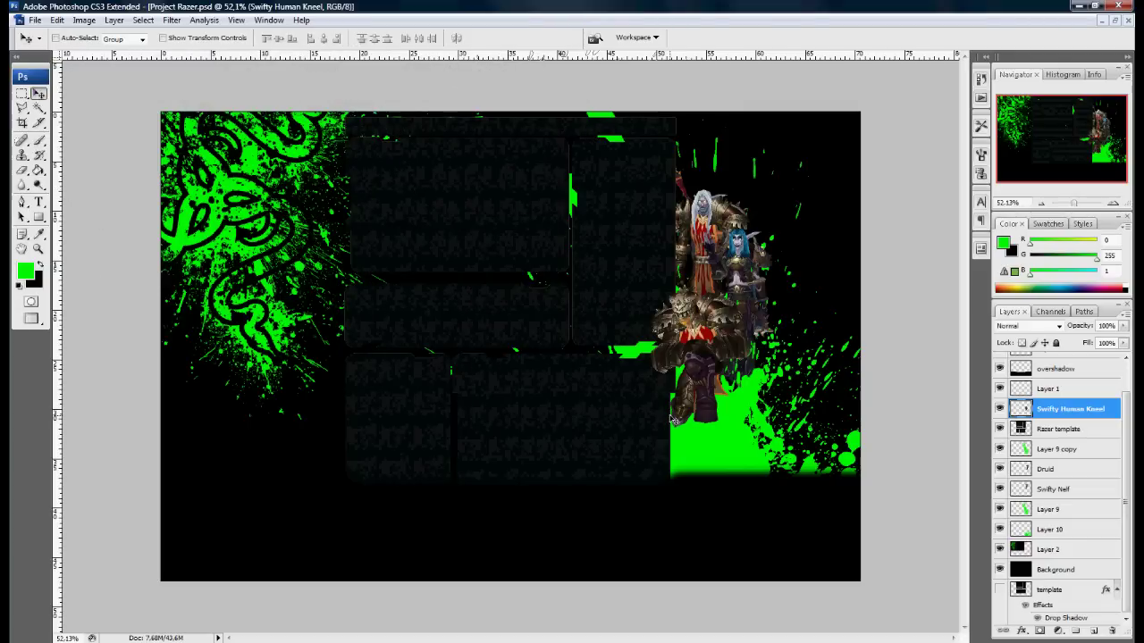
key("ctrl+j")
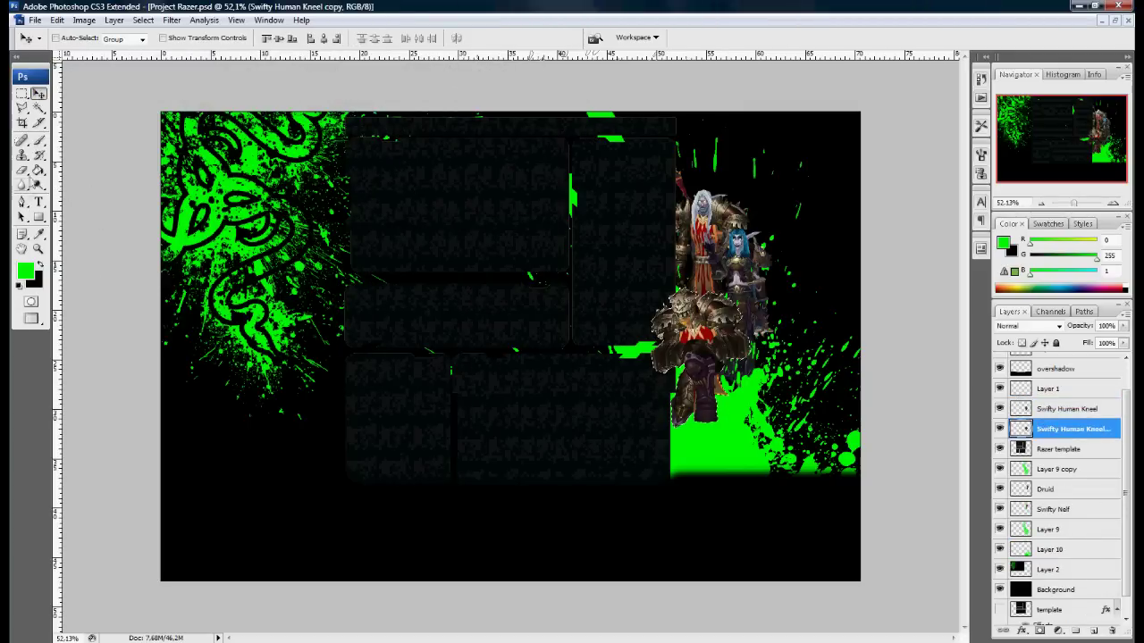
key("ctrl+t")
key("x")
left_click_drag(701, 349, 625, 362)
key("Return")
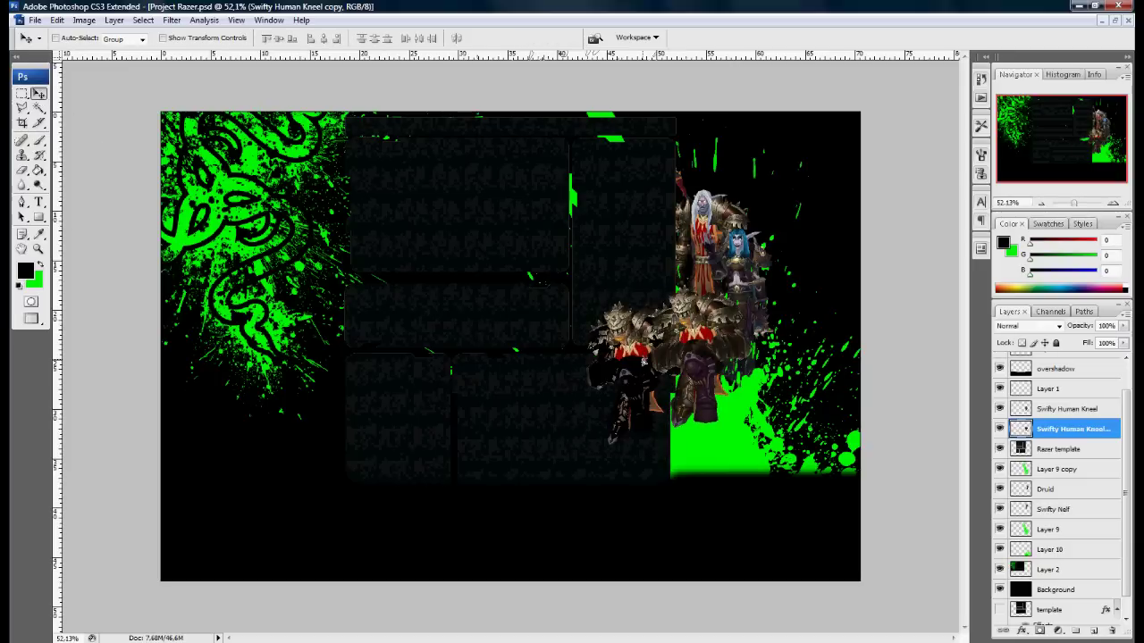
- Darken the Swifty Human Kneel copy to a black silhouette with Hue/Saturation lightness
key("ctrl+u")
left_click_drag(820, 259, 792, 259)
key("Return")
- Move the black silhouette behind the kneeling character and transform it to about 132.9% height at a 12.9° rotation
left_click_drag(643, 352, 706, 333)
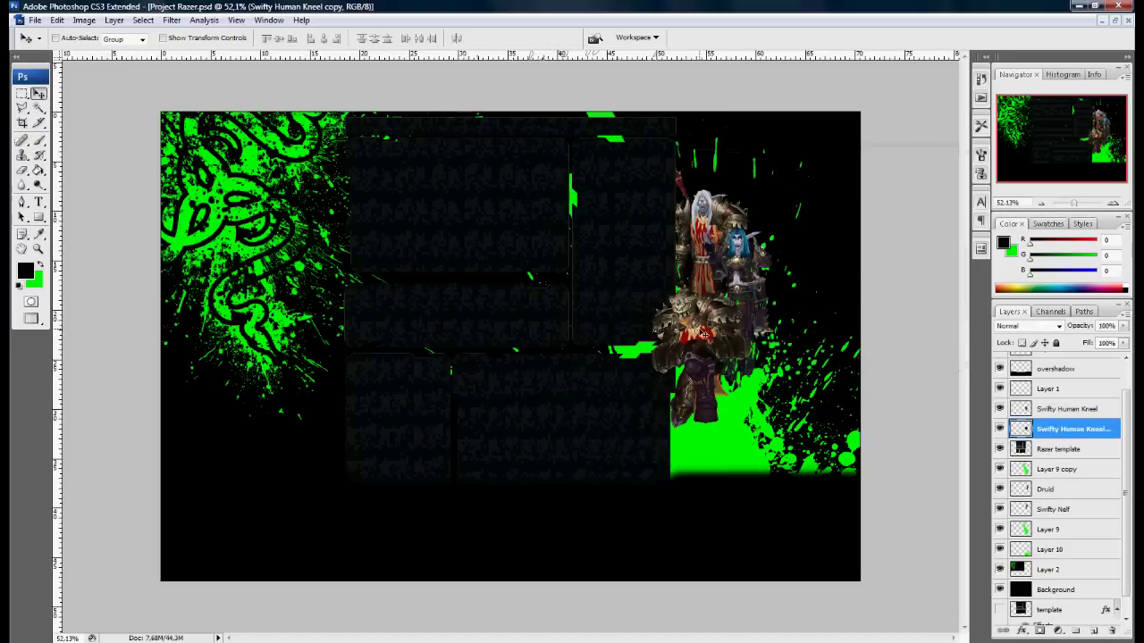
key("ctrl+t")
left_click_drag(741, 285, 738, 237)
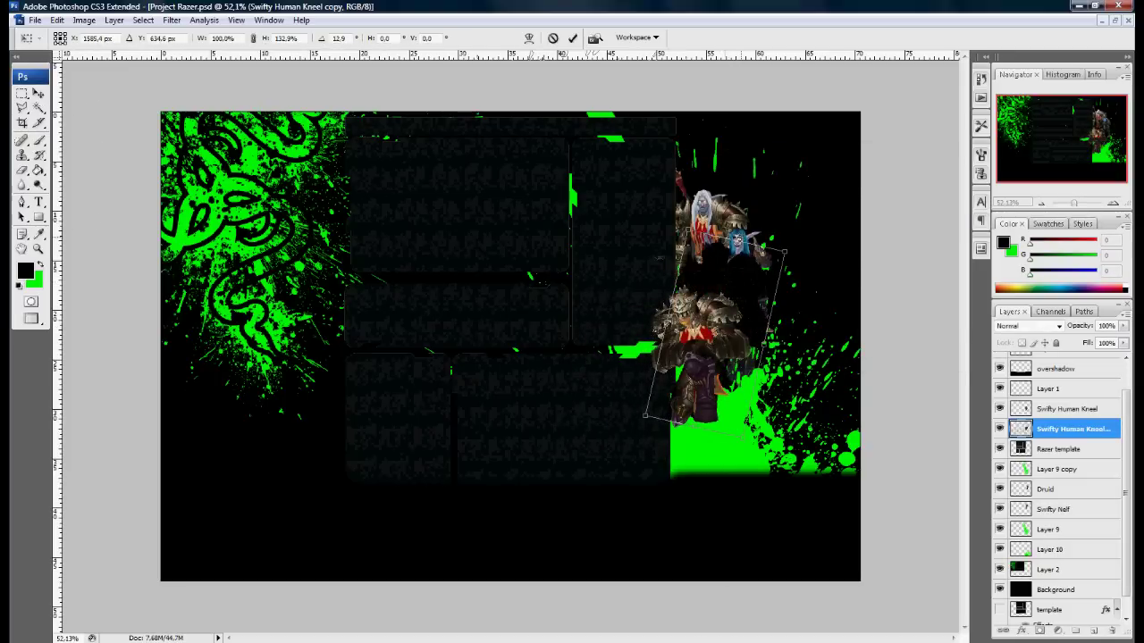
key("Return")
- Set the silhouette layer's opacity to 30% and rename it Swifty Human Shadow
left_click_drag(1056, 331, 1073, 328)
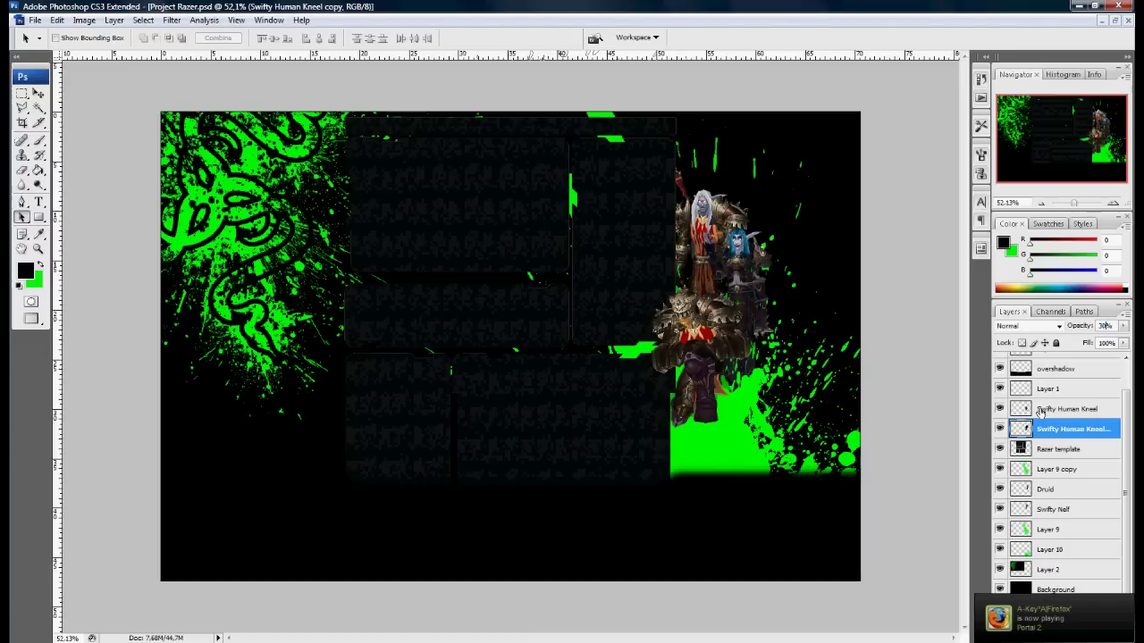
double_click(1066, 430)
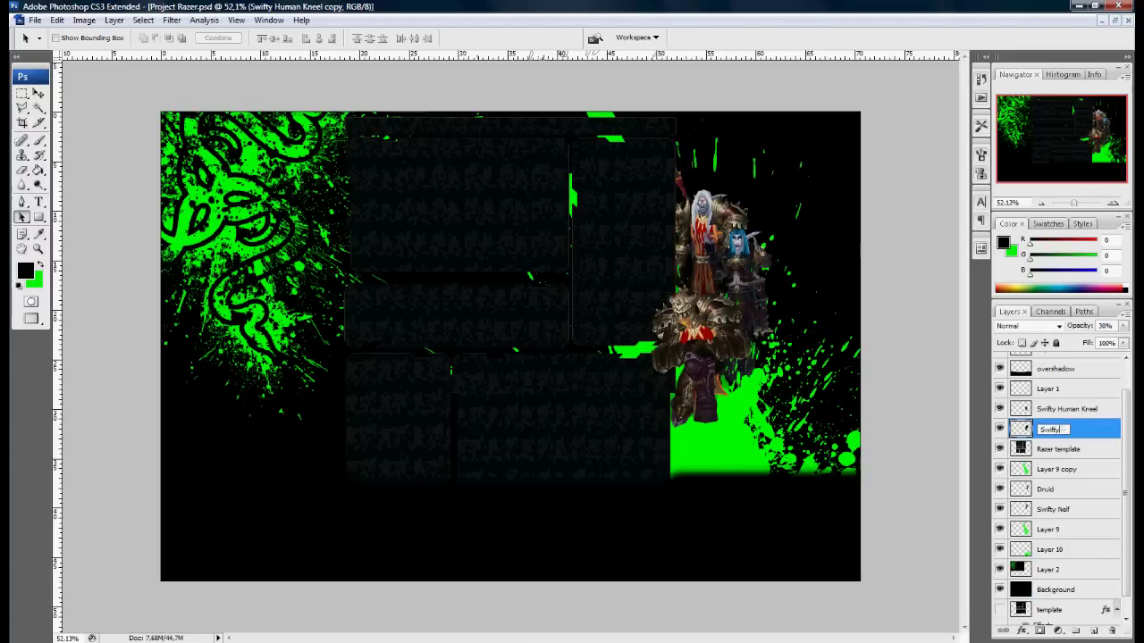
- Duplicate the Druid layer beneath the original and turn the copy black with Hue/Saturation
key("alt+bracketleft")
key("alt+bracketleft")
key("alt+bracketleft")
key("ctrl+j")
key("ctrl+u")
key("Escape")
- Transform the black Druid copy into a slanted shadow offset to the character's right, and hide the Background layer
key("ctrl+t")
left_click_drag(822, 206, 765, 263)
left_click_drag(750, 308, 774, 280)
left_click(999, 589)
left_click_drag(773, 225, 776, 208)
key("a")
key("Return")
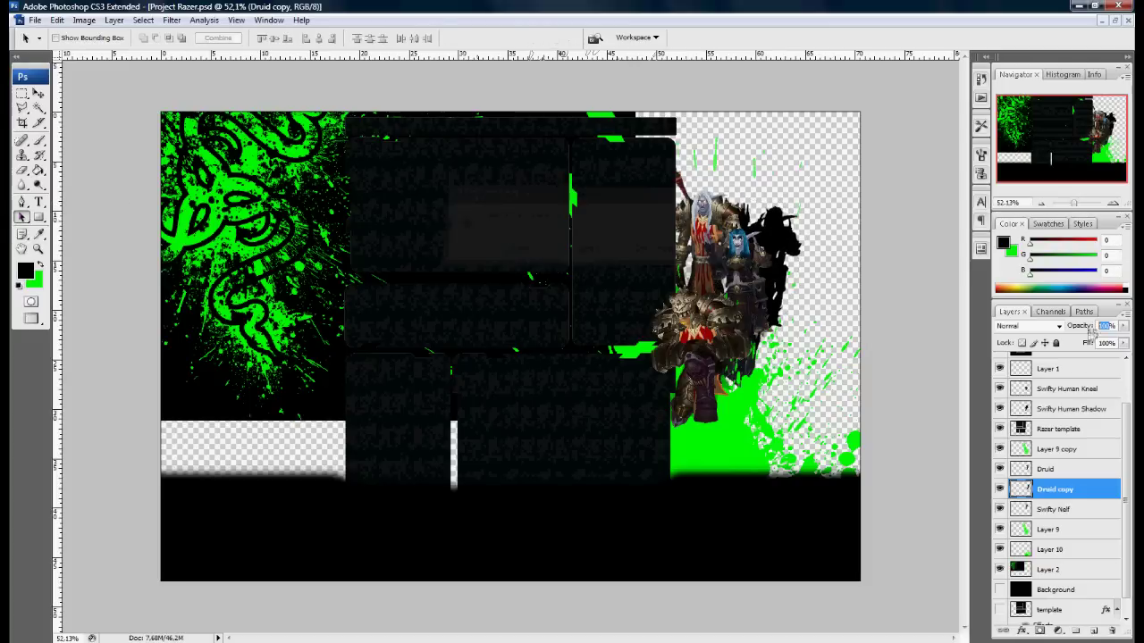
- Set the Druid copy's opacity to 40% and rename the layer Druid shadow
key("4")
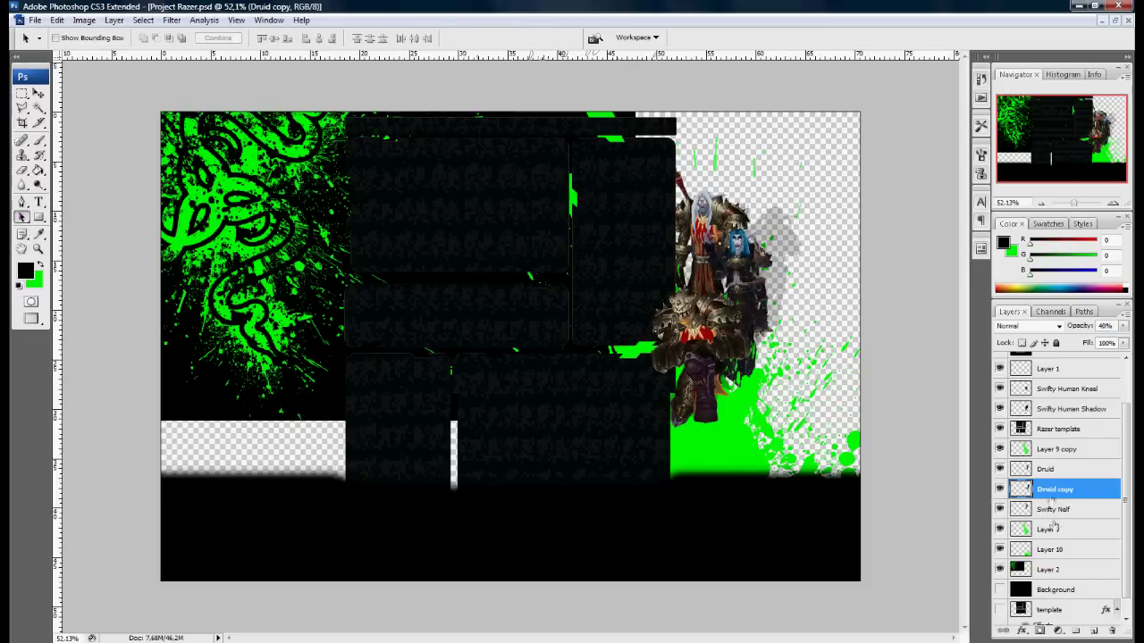
left_click(1054, 410)
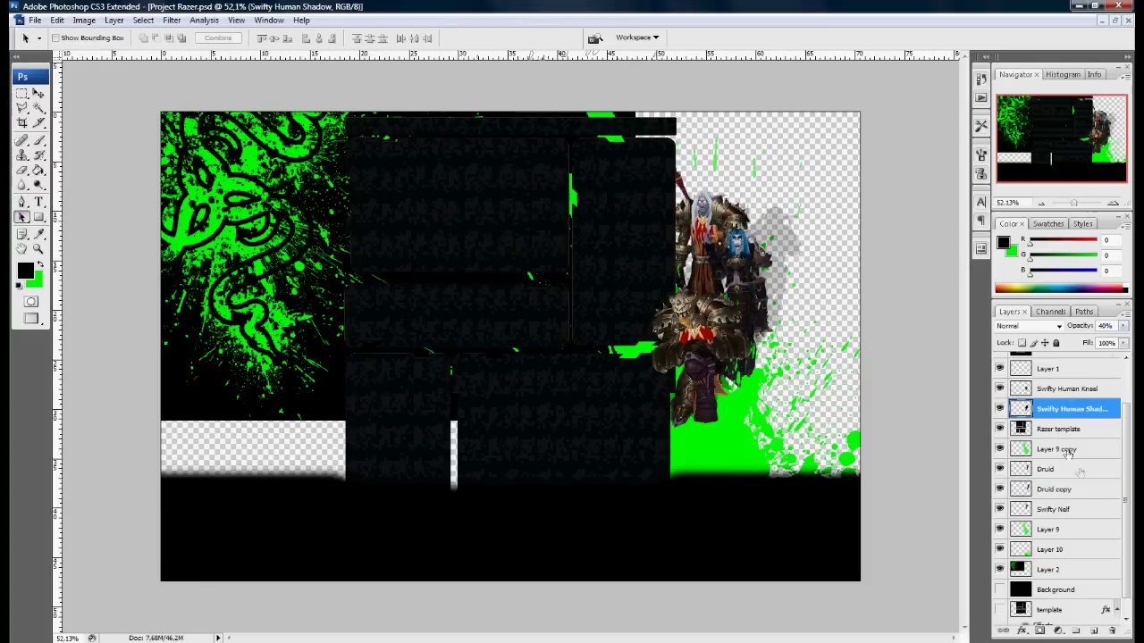
left_click(1053, 509)
left_click(1054, 488)
double_click(1054, 488)
type("Druid shad")
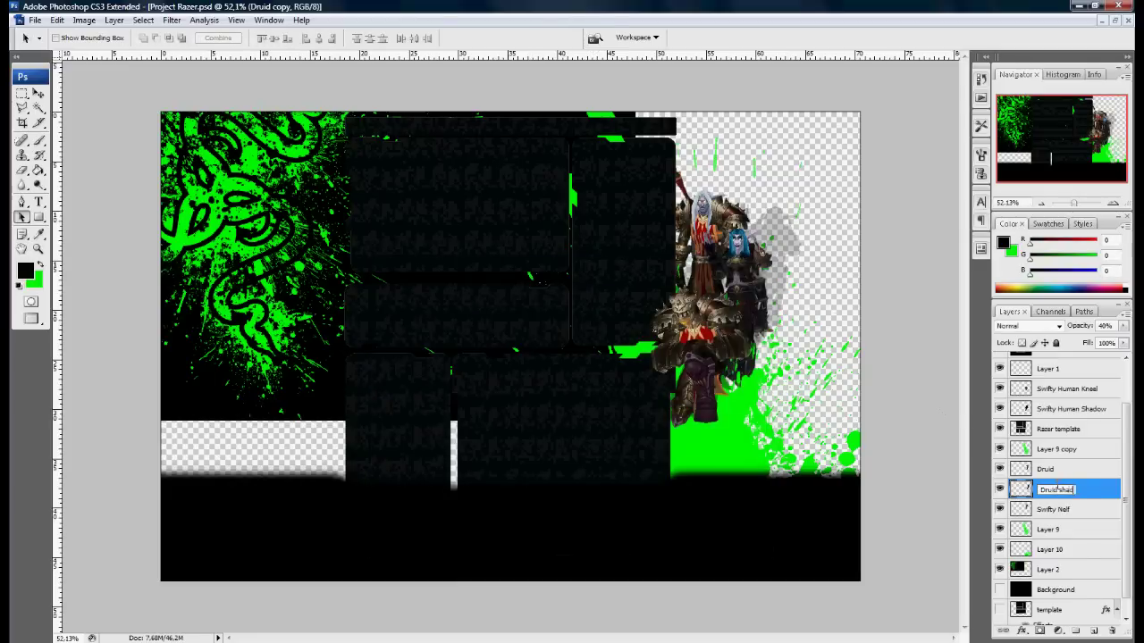
type("ow")
- Duplicate Swifty Nelf beneath the original as Swifty Nelf Shadow and turn the copy black with Hue/Saturation
left_click(1053, 509)
left_click_drag(1054, 509, 1064, 529)
double_click(1063, 529)
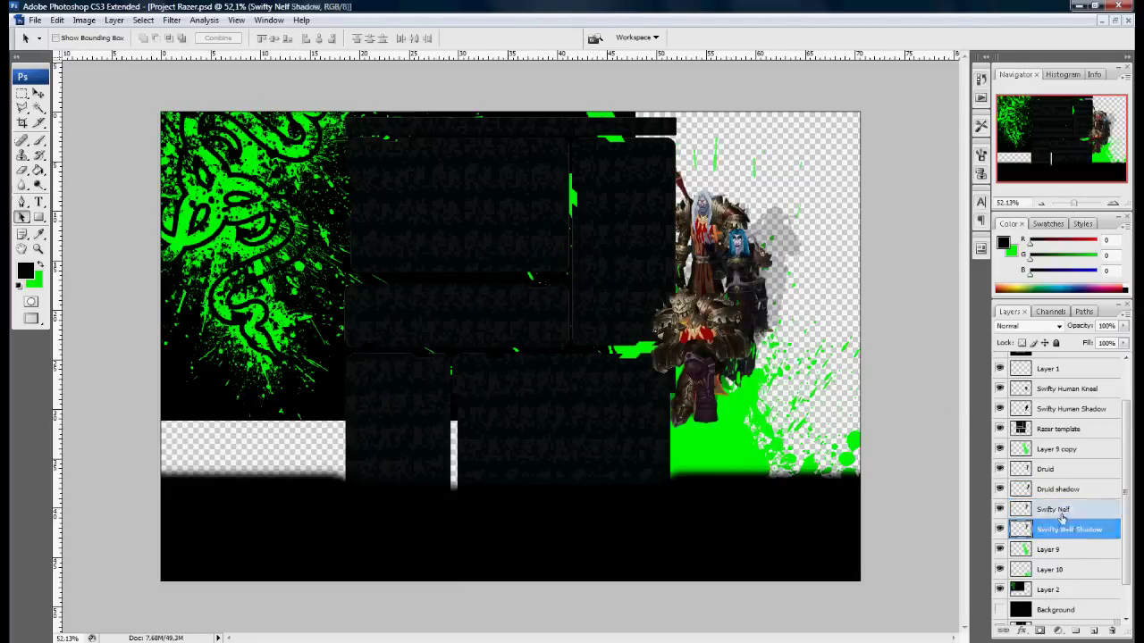
key("ctrl+u")
left_click_drag(784, 283, 702, 282)
key("Return")
- Transform Swifty Nelf Shadow into an offset shadow at 40% opacity, and show the Background layer again
key("ctrl+t")
left_click_drag(787, 160, 722, 212)
key("v")
key("Return")
key("4")
left_click(999, 609)
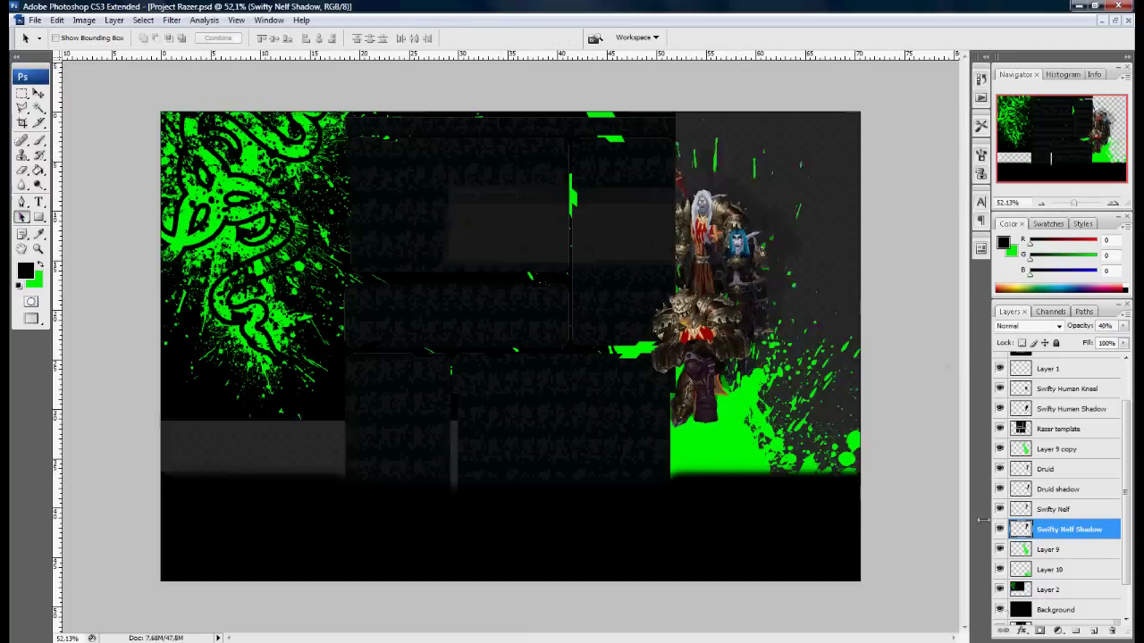
- Select the entire canvas on Layer 1 and open the Fill settings
scroll(1038, 593, "down", 1)
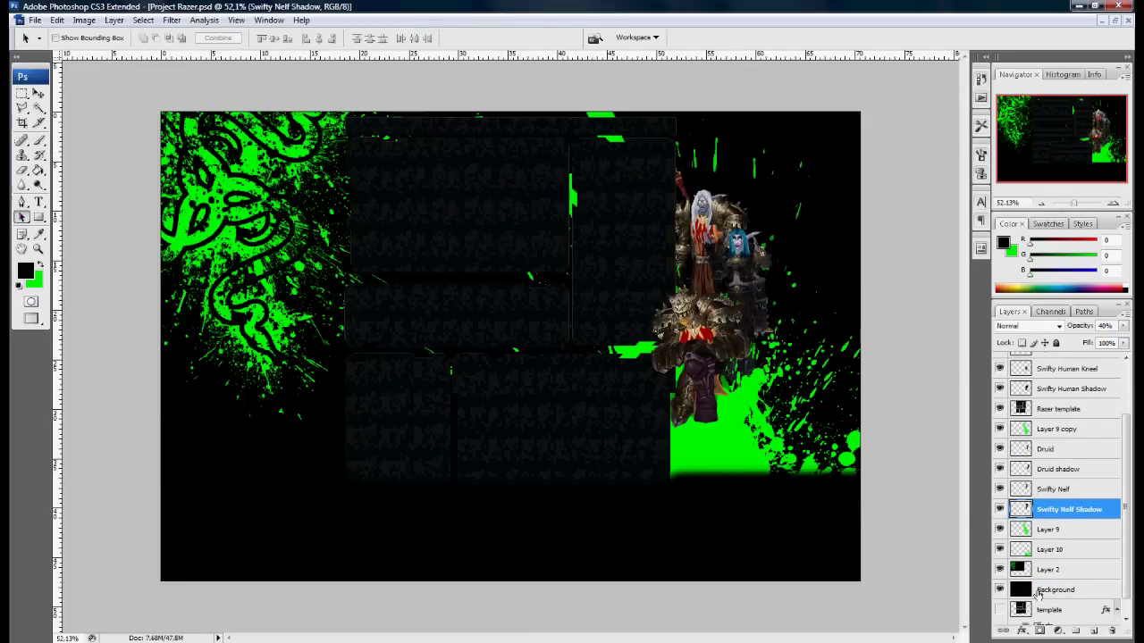
scroll(1059, 549, "up", 4)
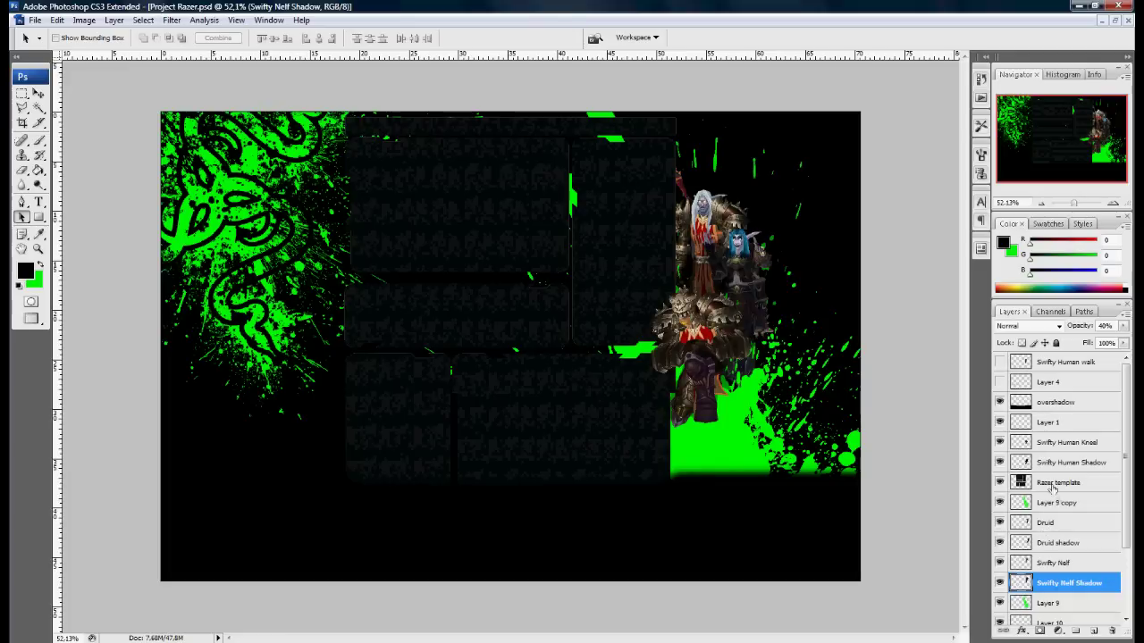
left_click(1045, 423)
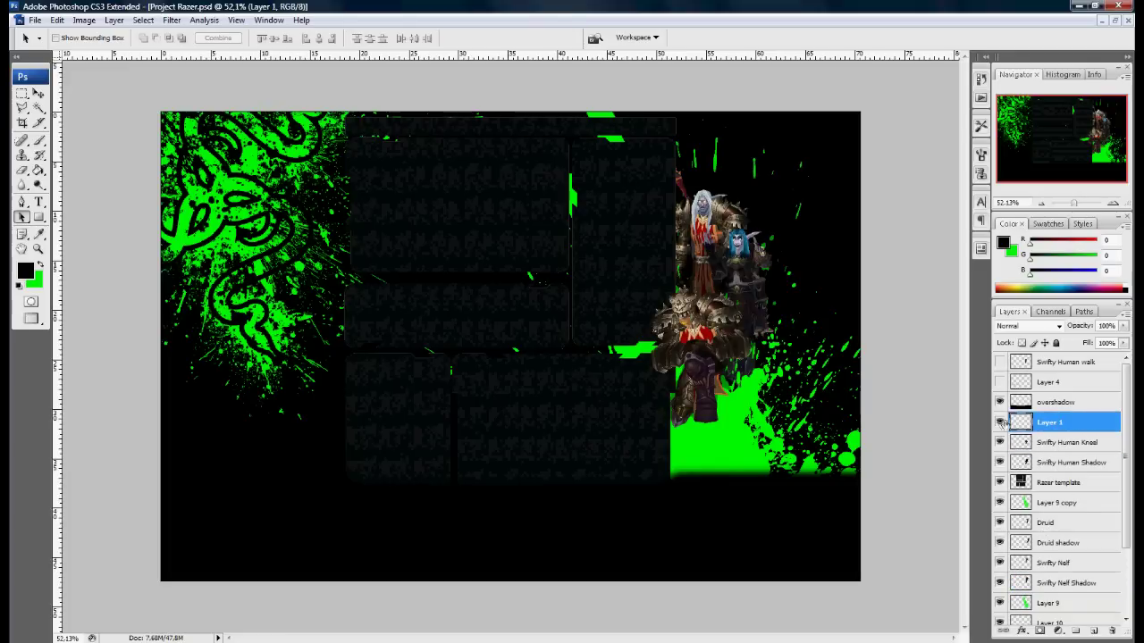
key("ctrl+a")
key("m")
right_click(297, 237)
left_click(327, 430)
- Fill Layer 1 with the black-and-grey checkered custom pattern in Overlay mode at 30% opacity
left_click(559, 215)
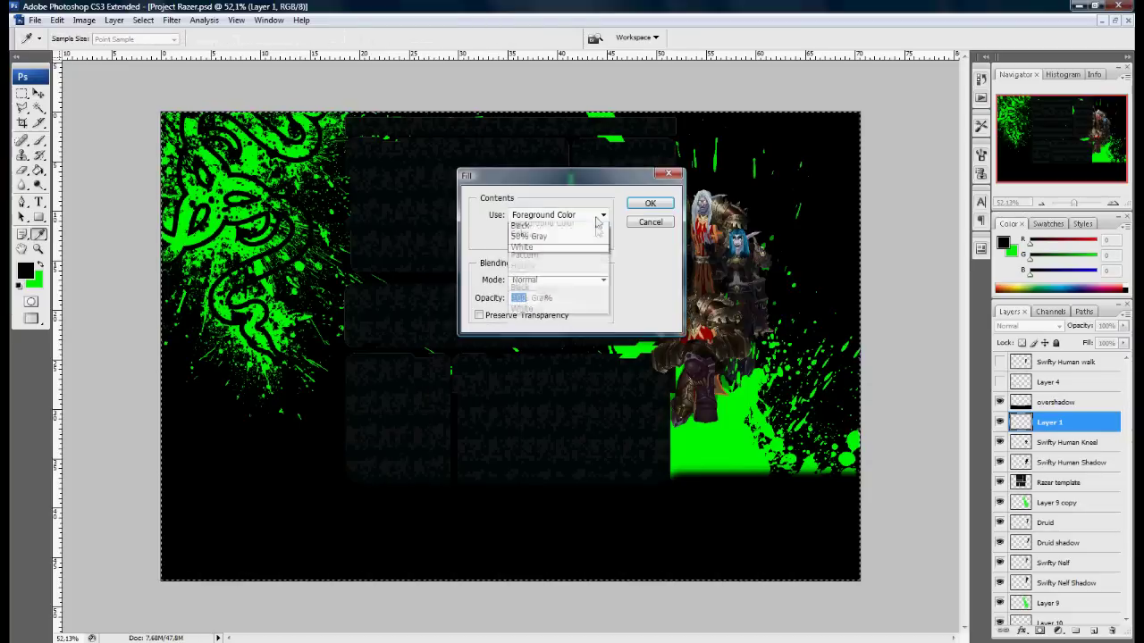
left_click(545, 262)
left_click(596, 234)
left_click(490, 234)
left_click(558, 280)
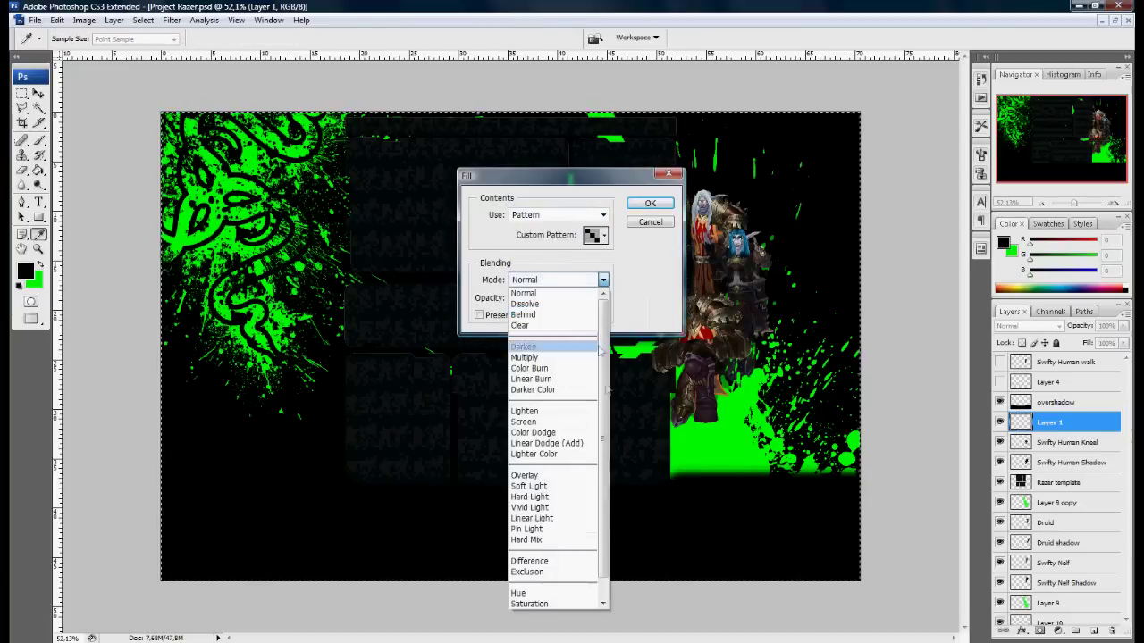
left_click(549, 477)
key("Tab")
type("30")
key("Return")
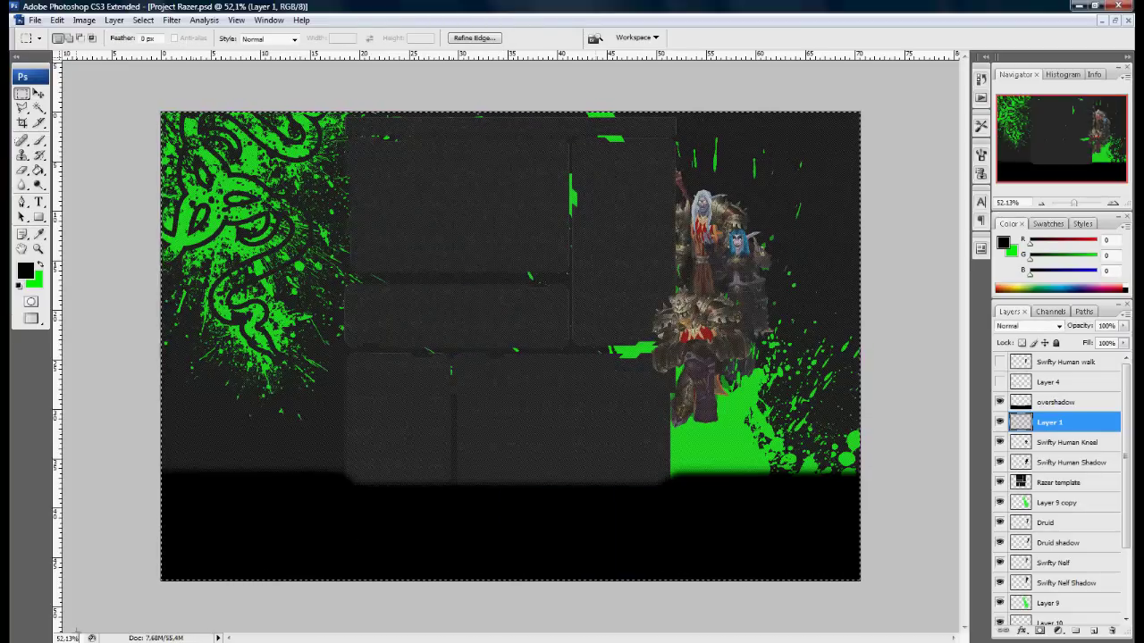
- Choose the Eraser tool in Brush mode, switch its brush set, and pick the soft 300 px brush
scroll(902, 295, "up", 2)
scroll(902, 296, "down", 3)
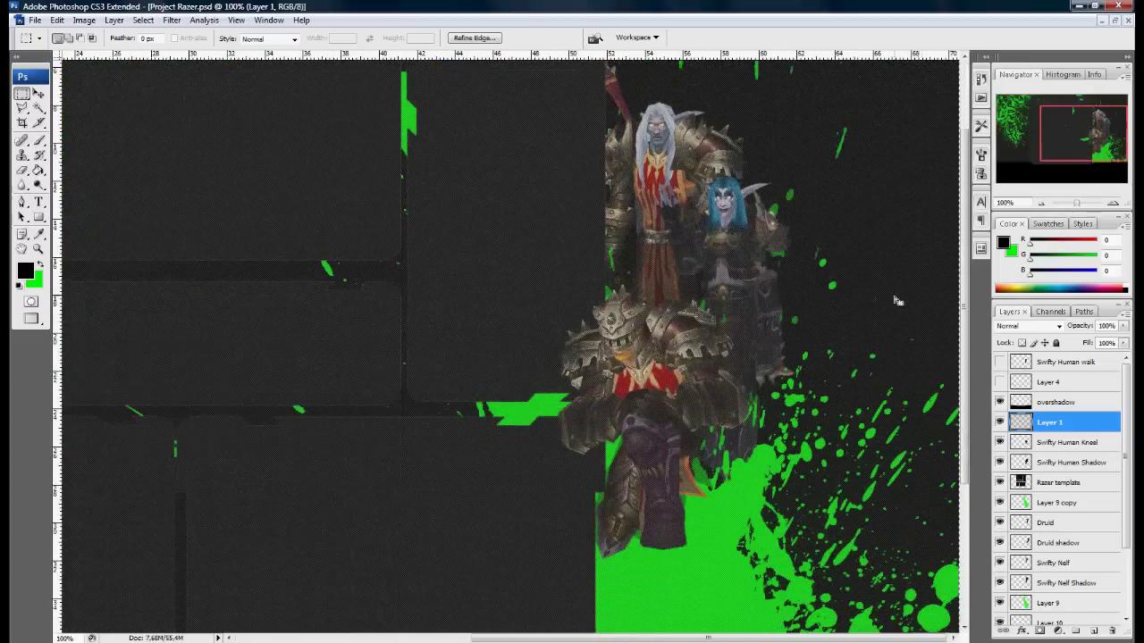
right_click(22, 169)
left_click(90, 170)
right_click(340, 254)
left_click(496, 283)
left_click(581, 411)
left_click(513, 249)
double_click(366, 419)
- Erase Layer 1's pattern within the kneeling human's outline, switching the soft eraser brush to 100 px
scroll(630, 435, "down", 2)
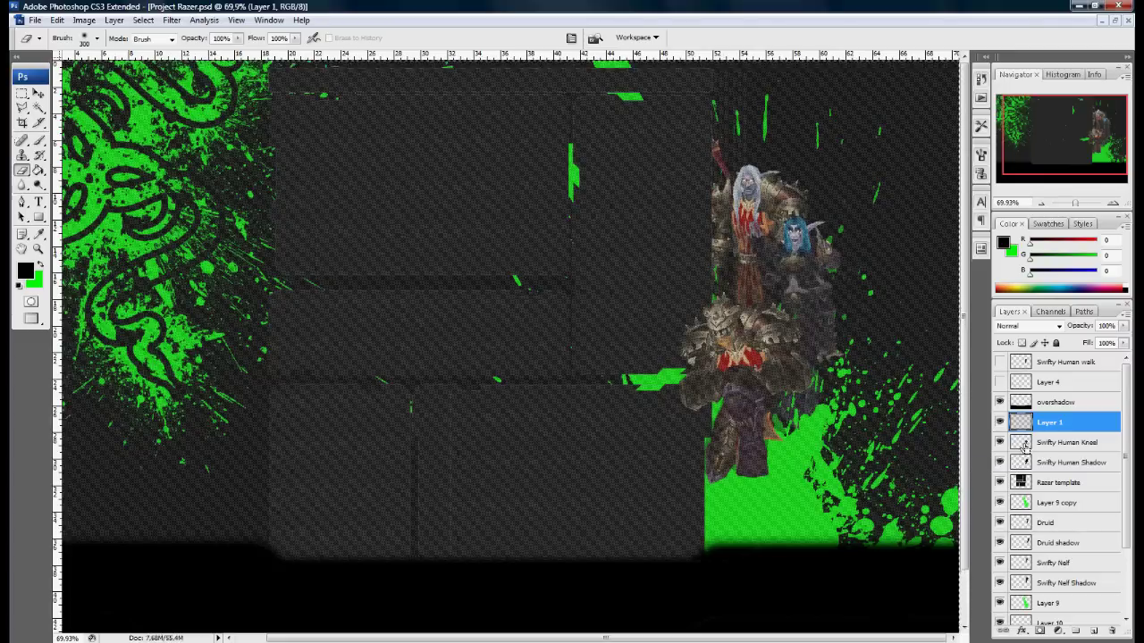
mouse_move(626, 345)
left_mouse_down()
mouse_move(804, 313)
mouse_move(956, 357)
left_mouse_up()
right_click(744, 410)
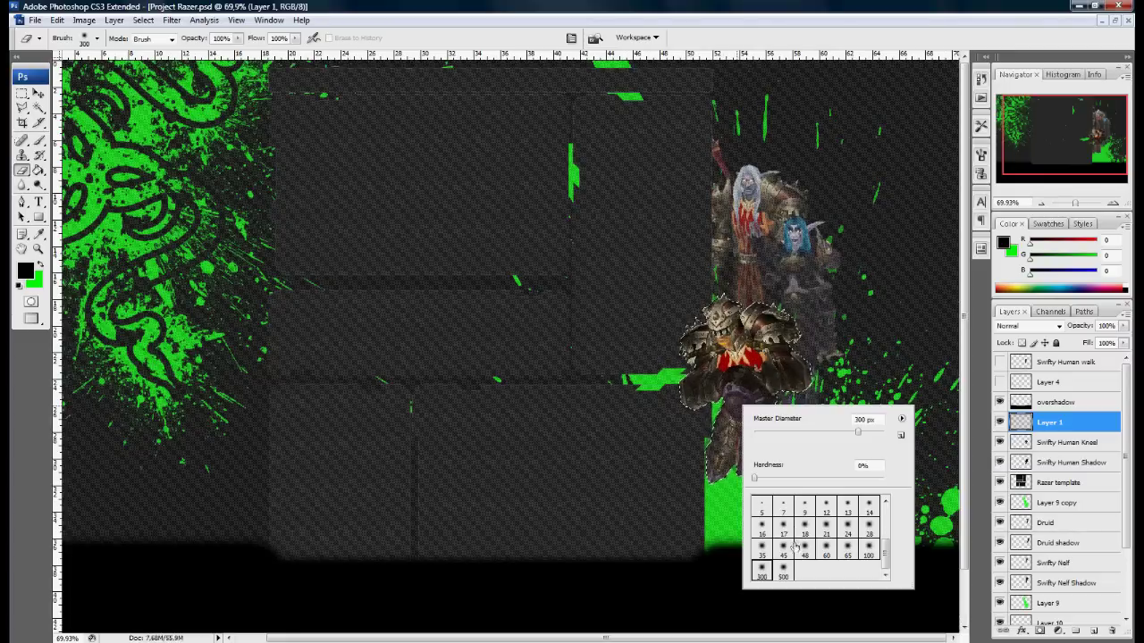
key("Return")
- Erase Layer 1's pattern within the Druid outline and within the Swifty Nelf outline
scroll(884, 456, "up", 3)
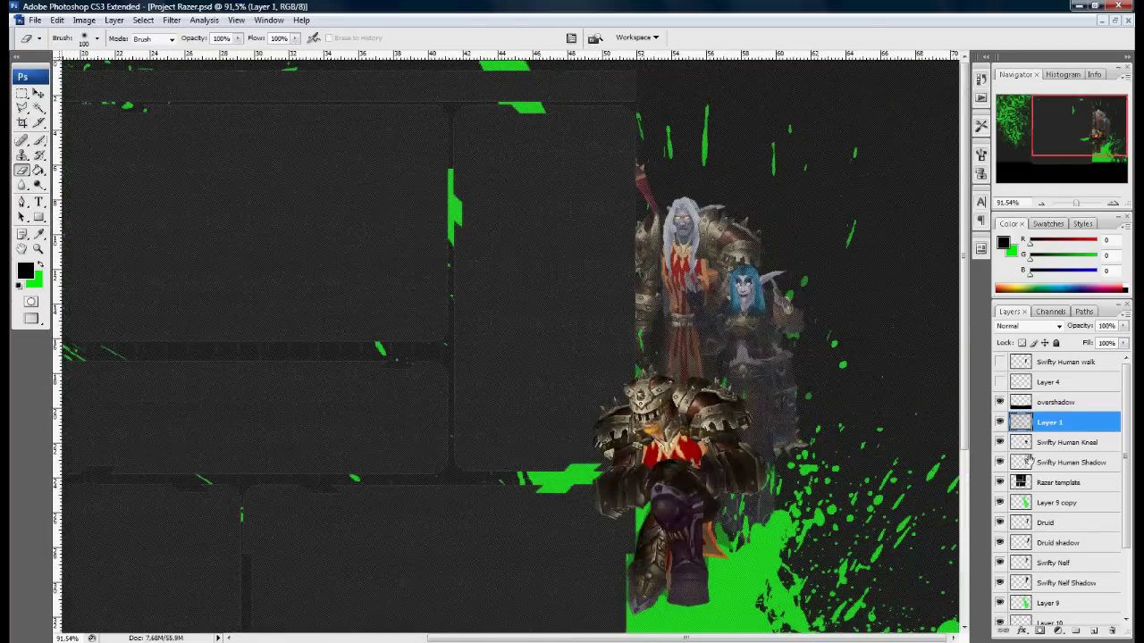
scroll(1028, 457, "down", 1)
left_click(1018, 490)
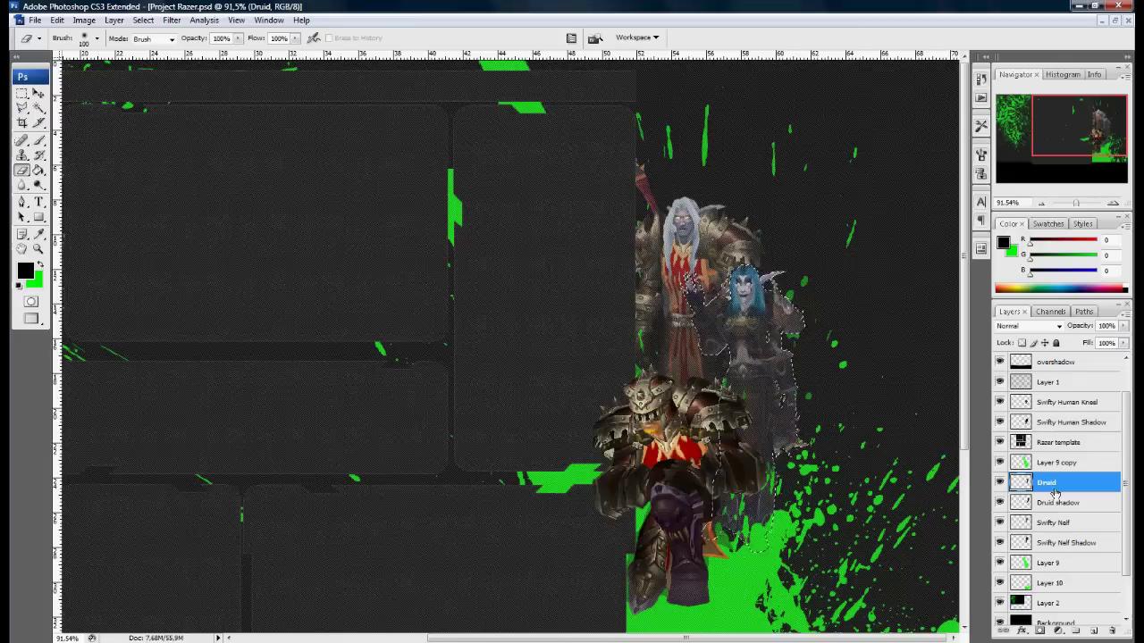
left_click(1049, 381)
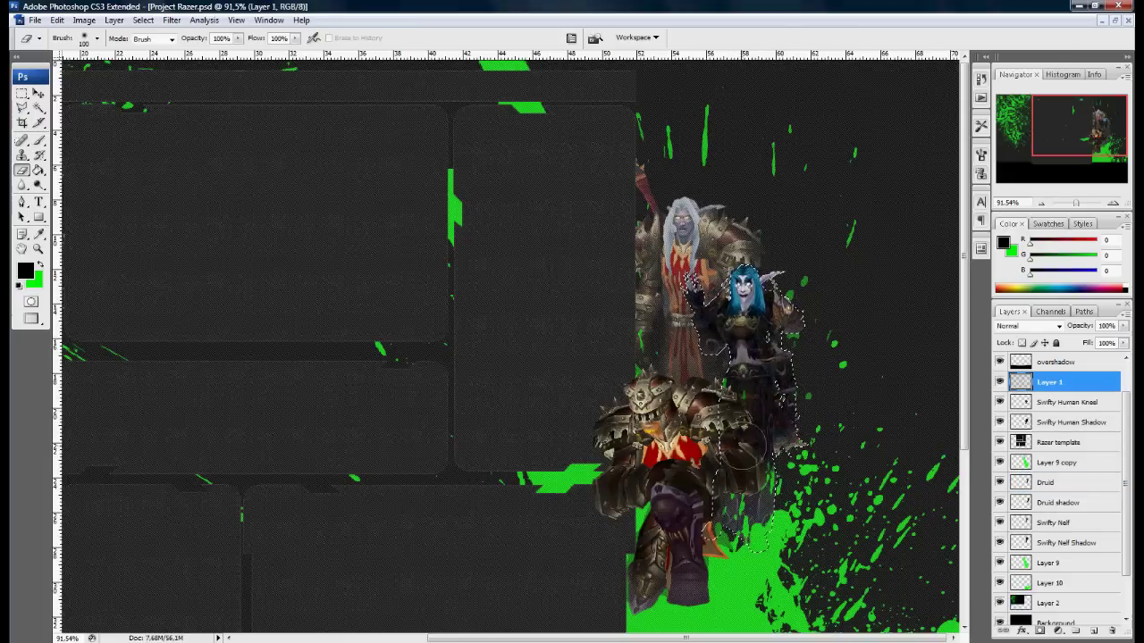
key("ctrl+d")
left_click(1019, 523, "ctrl")
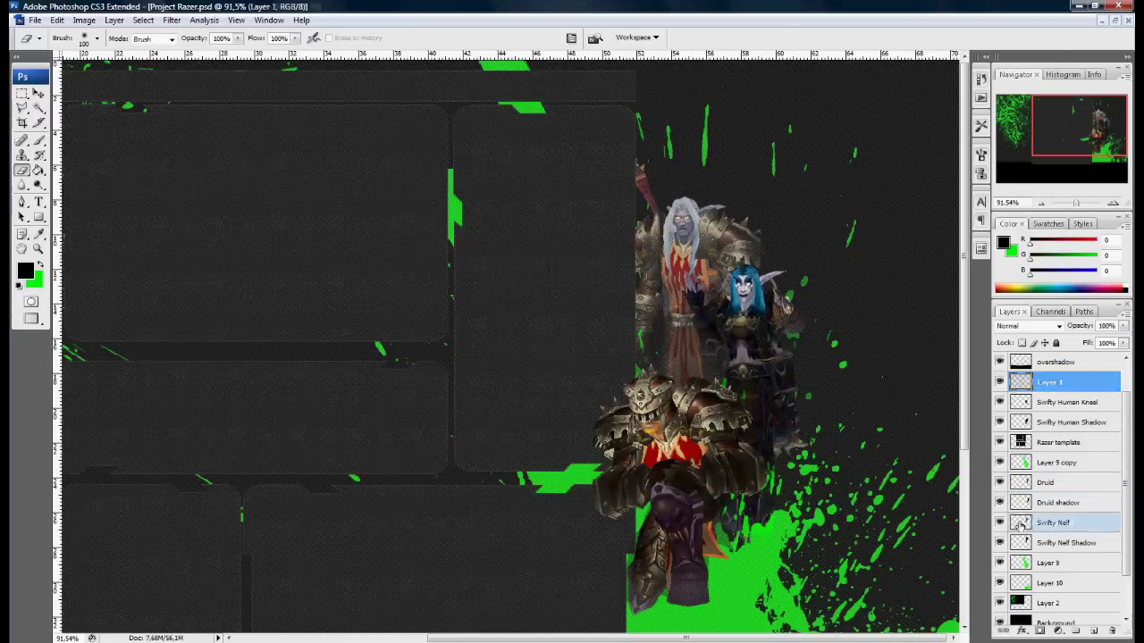
mouse_move(606, 241)
left_mouse_down()
mouse_move(651, 257)
mouse_move(644, 301)
mouse_move(687, 370)
left_mouse_up()
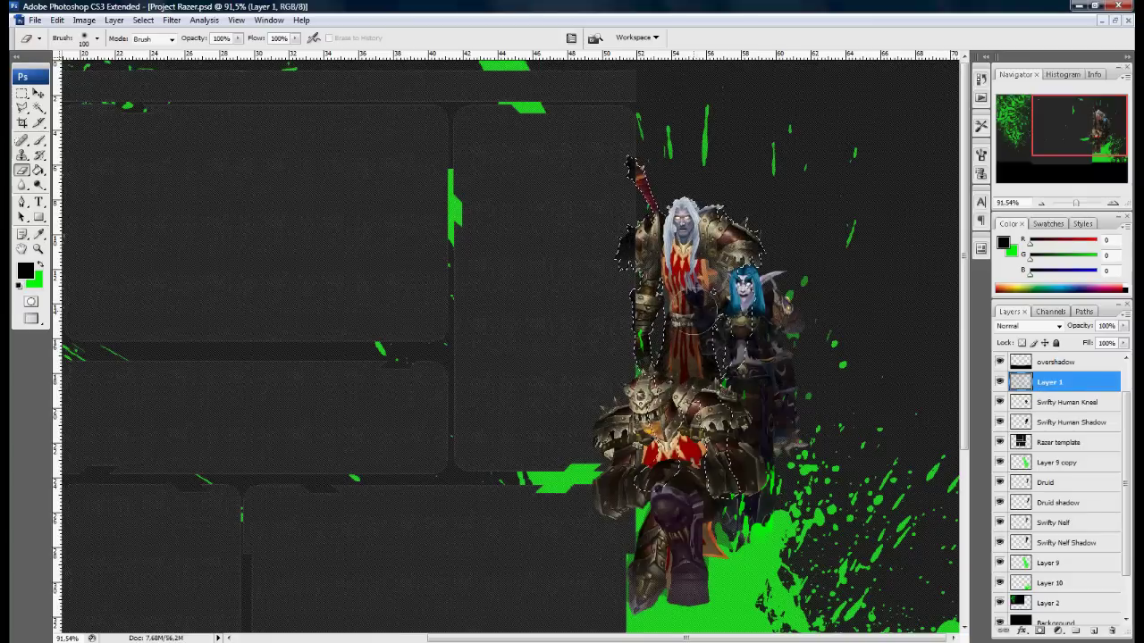
- Remove Layer 1's pattern within the Razer template panels' outline and clear the selection
key("ctrl+plus")
key("ctrl+minus")
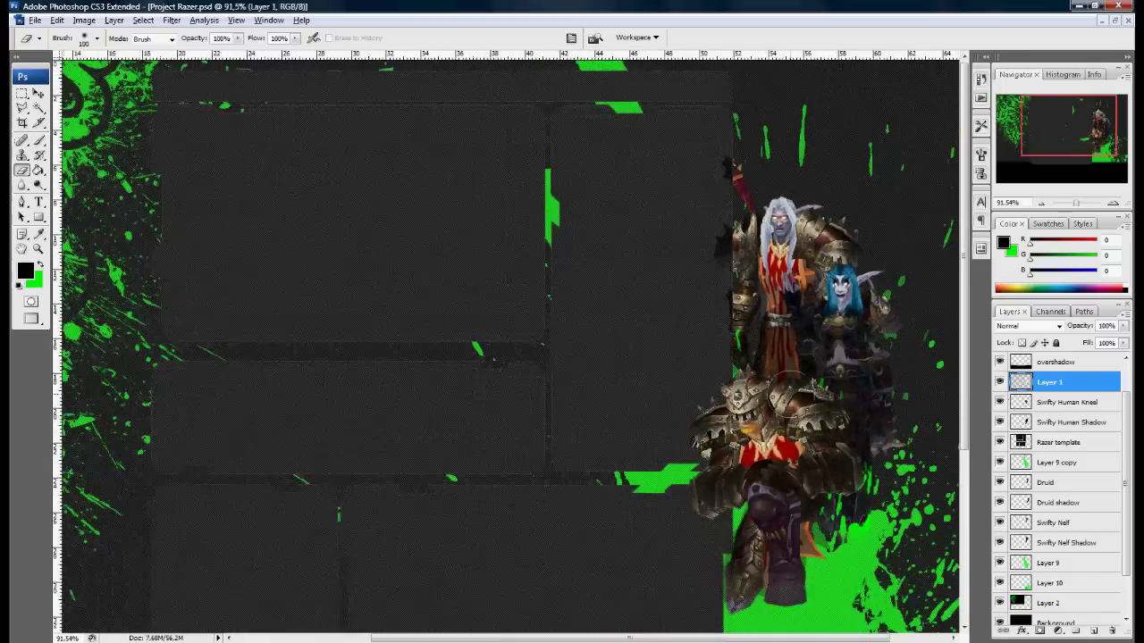
key("ctrl+minus")
left_click(1020, 421, "ctrl")
key("Return")
left_click(1019, 441, "ctrl")
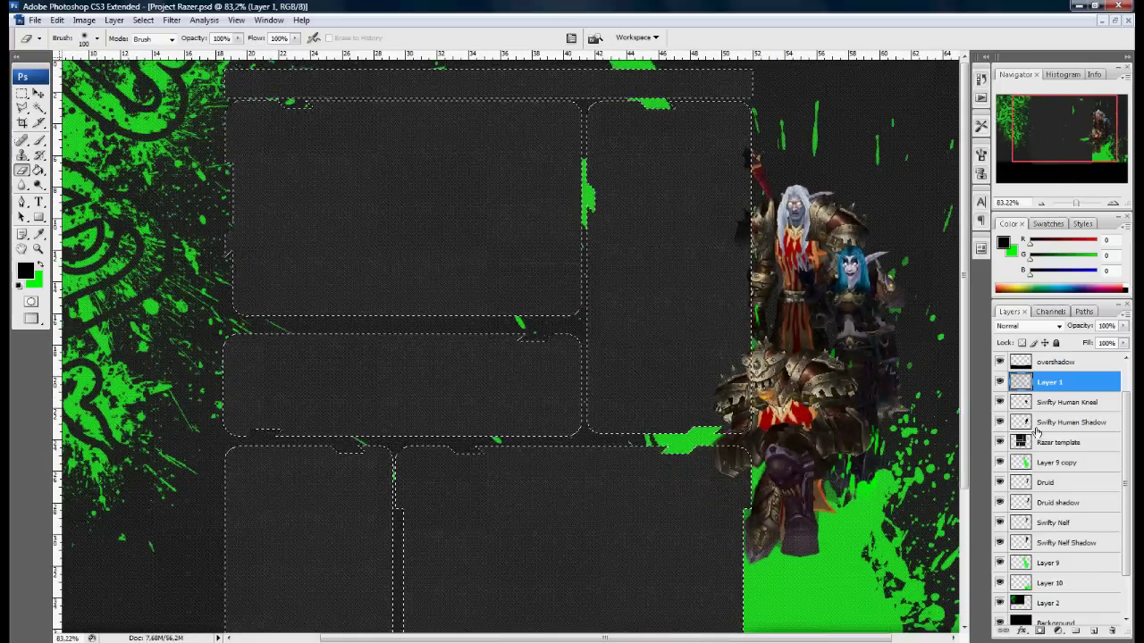
key("alt+BackSpace")
key("ctrl+d")
key("ctrl+0")
- Erase Layer 1's pattern over the green snake logo with the soft eraser brush at 100 px
right_click(200, 186)
double_click(330, 335)
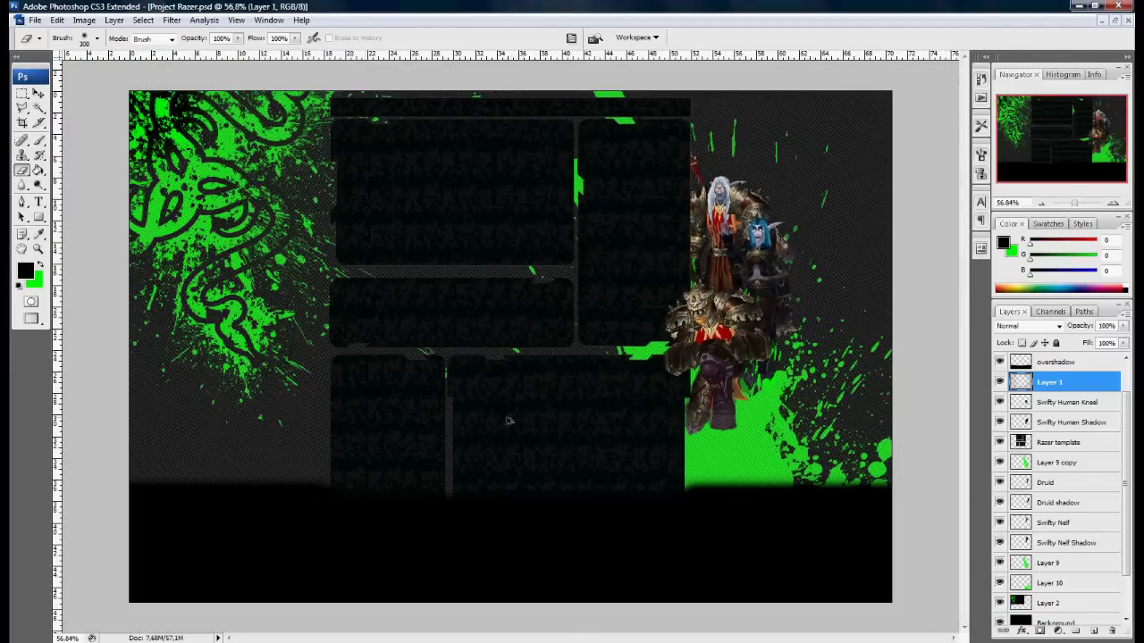
right_click(214, 164)
key("Return")
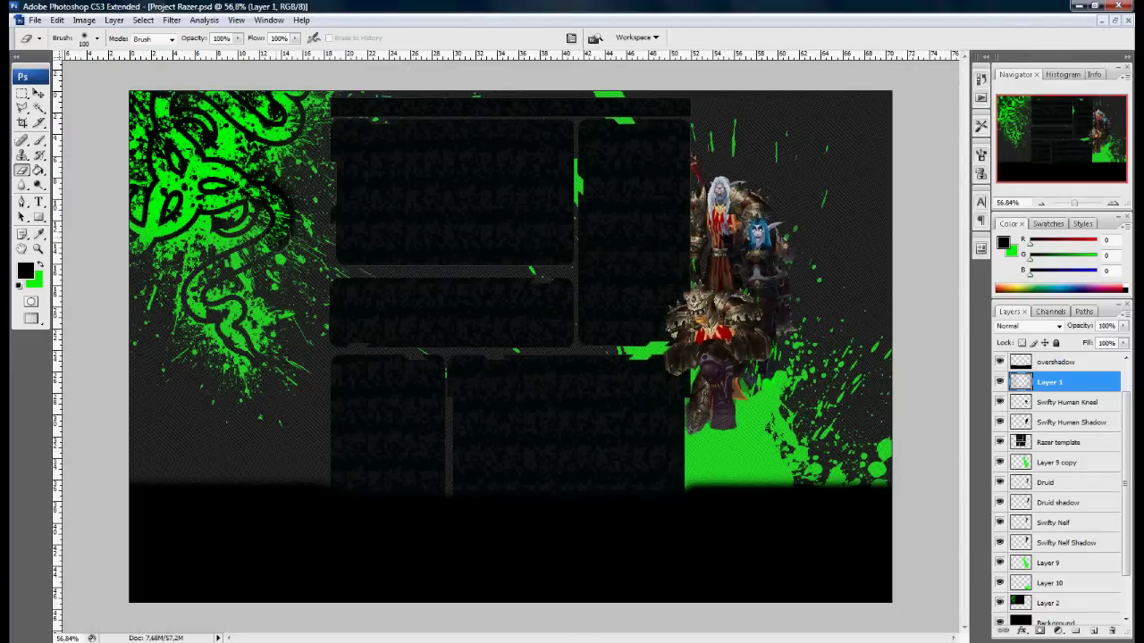
key("ctrl+plus")
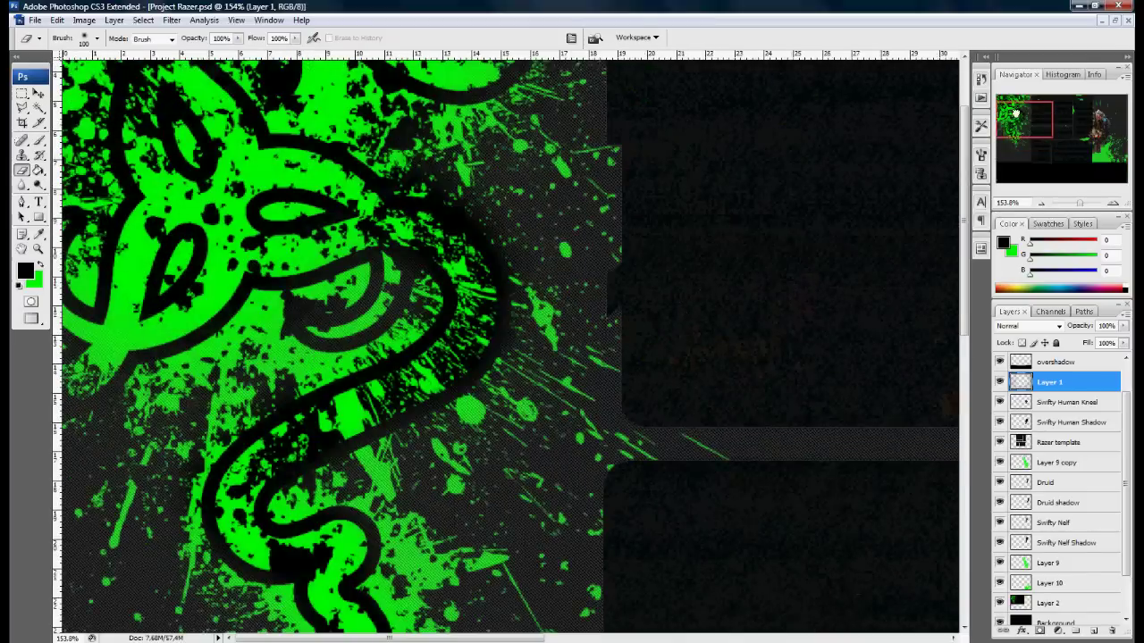
scroll(509, 344, "left", 2)
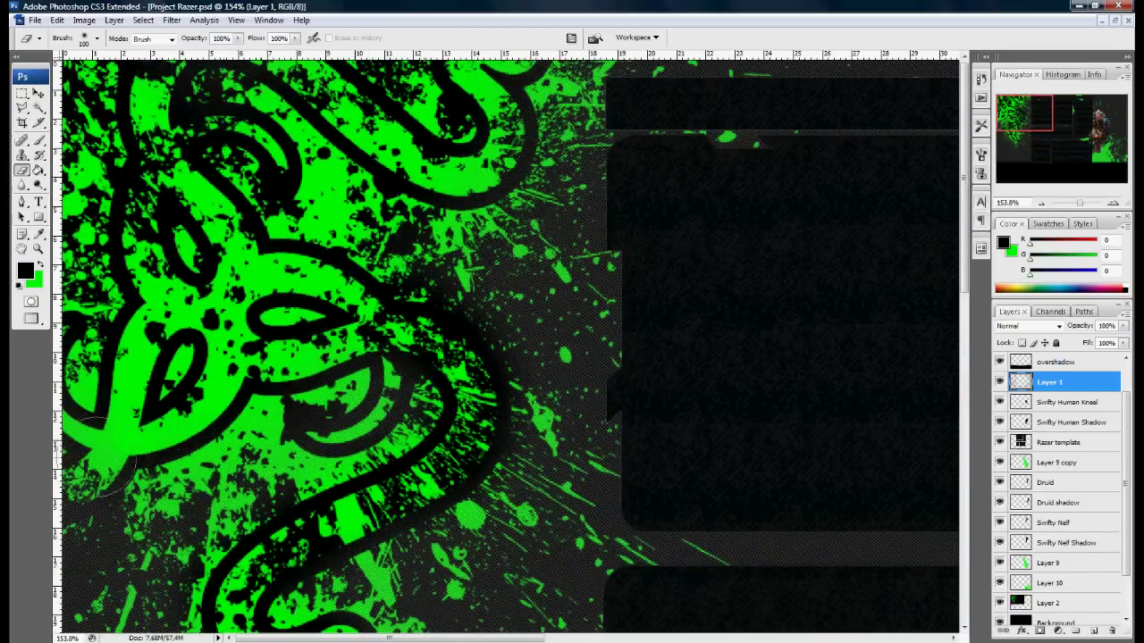
scroll(536, 499, "down", 3)
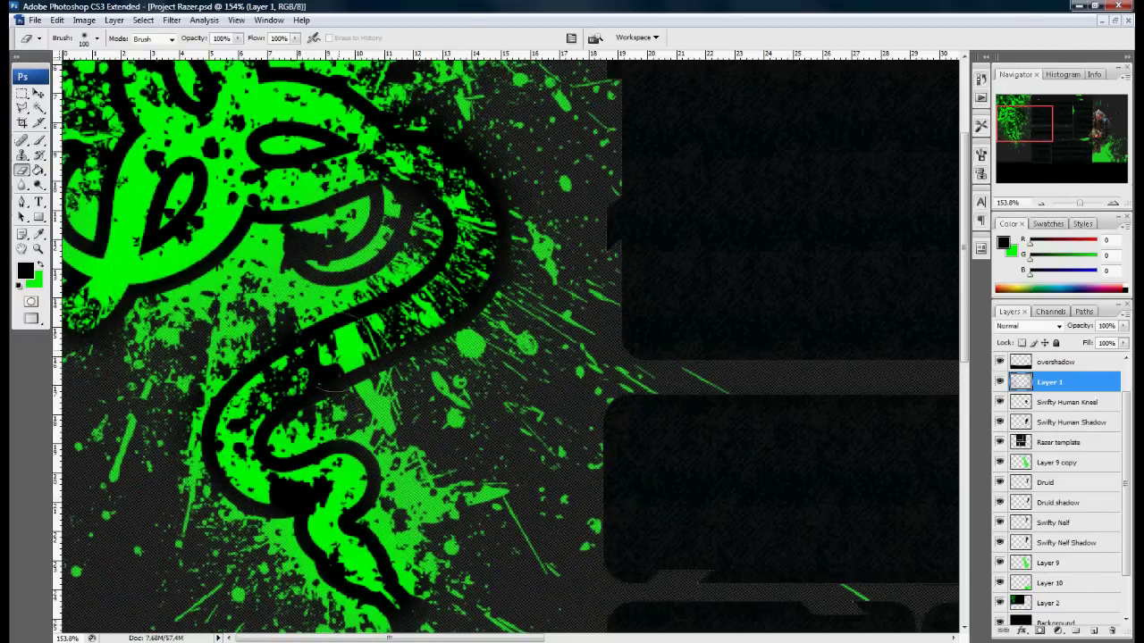
mouse_move(451, 201)
left_mouse_down()
mouse_move(340, 259)
mouse_move(290, 344)
left_mouse_up()
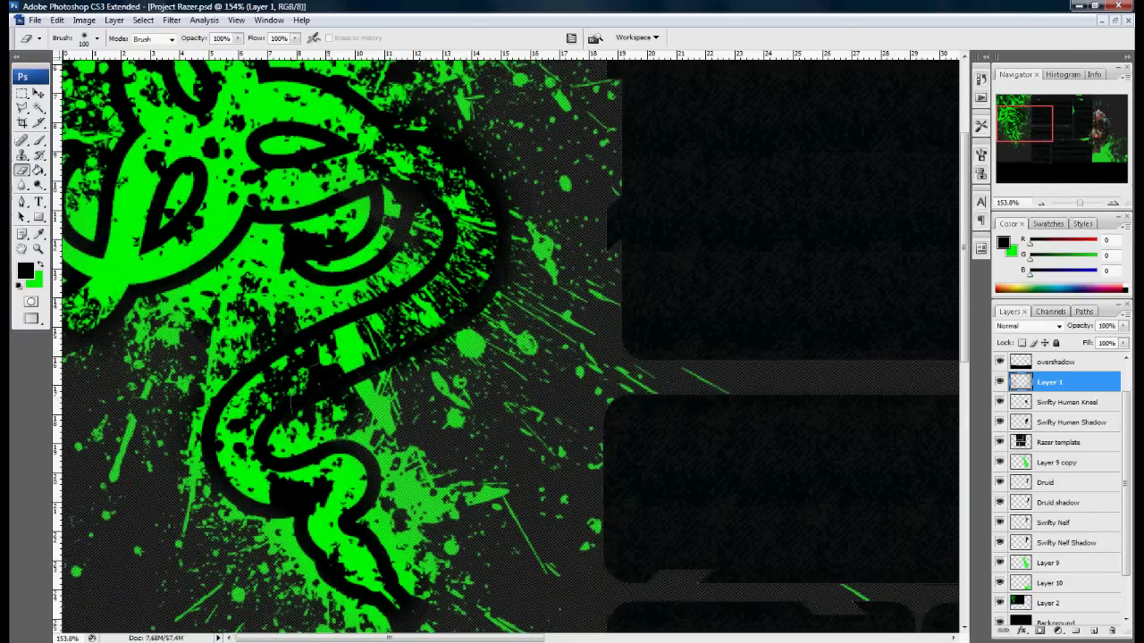
scroll(510, 369, "down", 4)
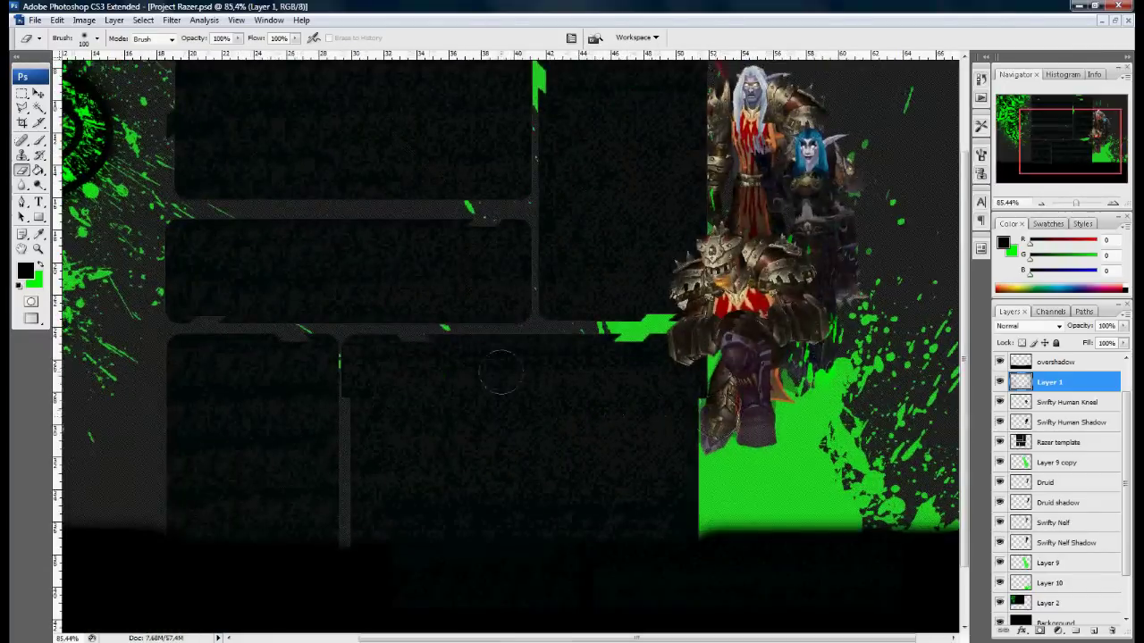
scroll(509, 369, "up", 3)
key("alt+[")
key("alt+]")
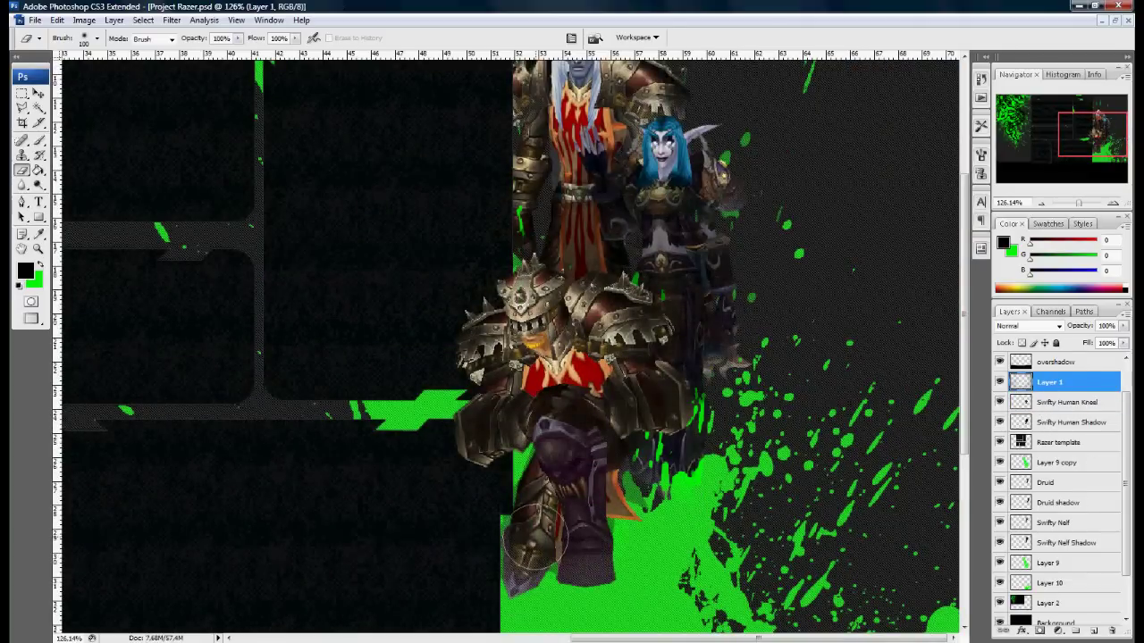
scroll(1043, 155, "down", 3)
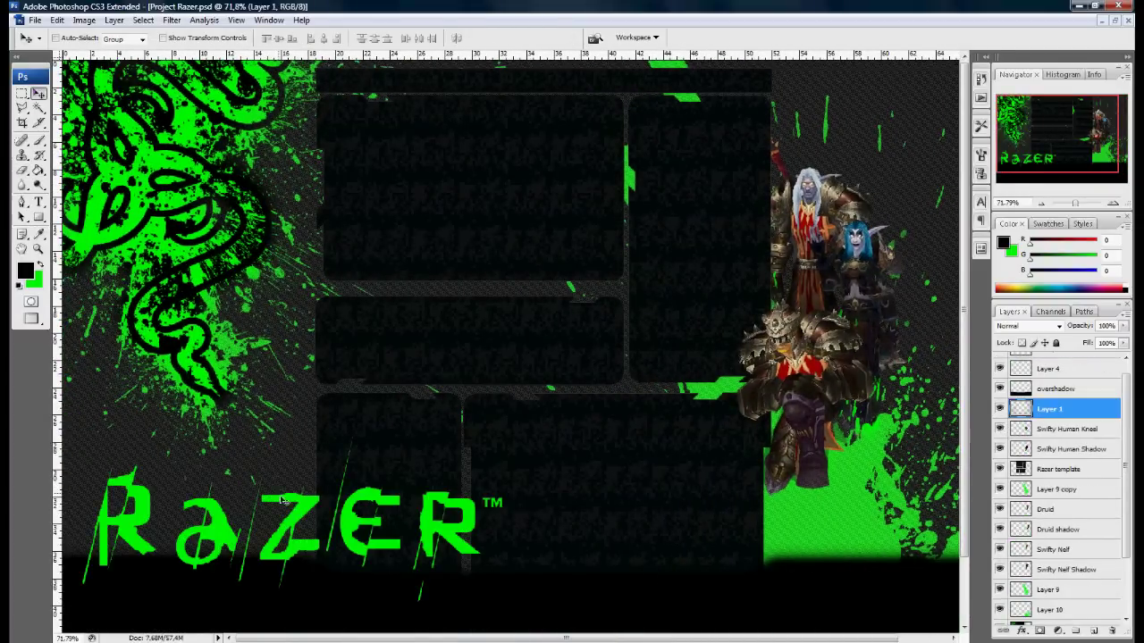
- Move Layer 4's Razer wordmark below the snake logo and shrink it to fit the space beside the template panels
key("alt+]")
key("alt+]")
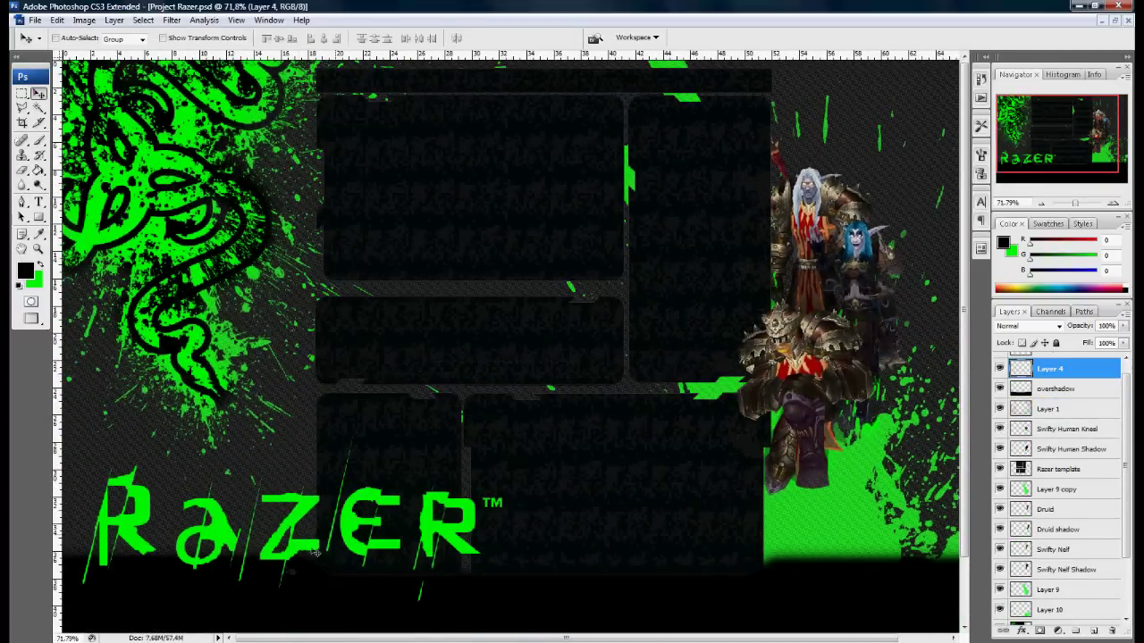
left_click_drag(266, 481, 89, 481)
key("ctrl+t")
left_click(38, 93)
left_click(513, 244)
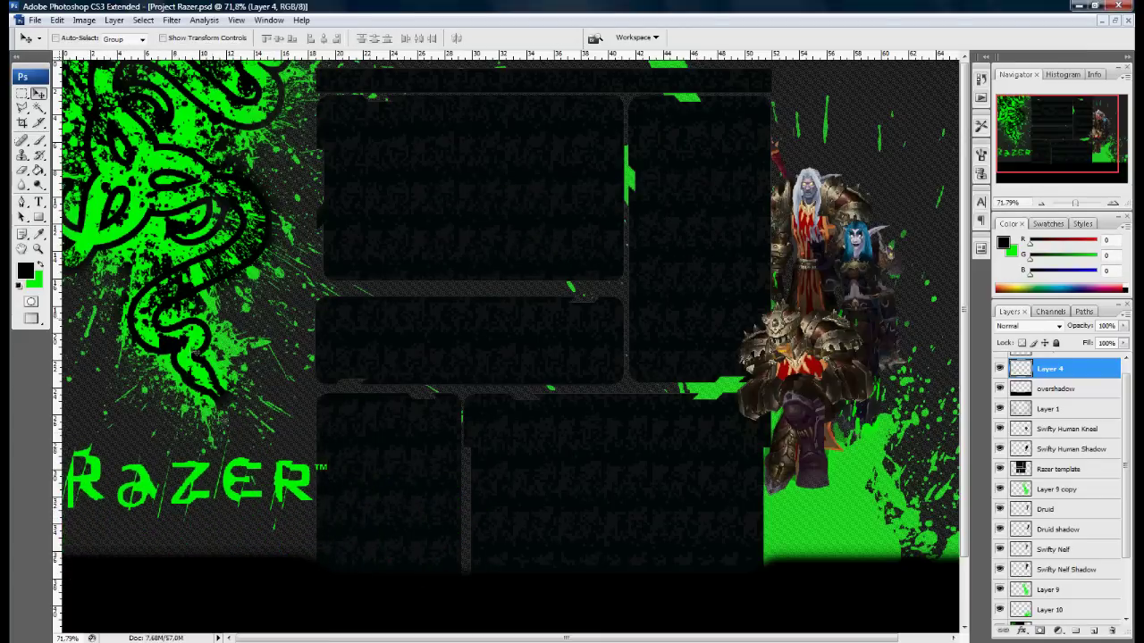
- Scale the Razer wordmark down to about 92% and place it just beside the lower template panel
key("ctrl+minus")
key("ctrl+0")
key("ctrl+t")
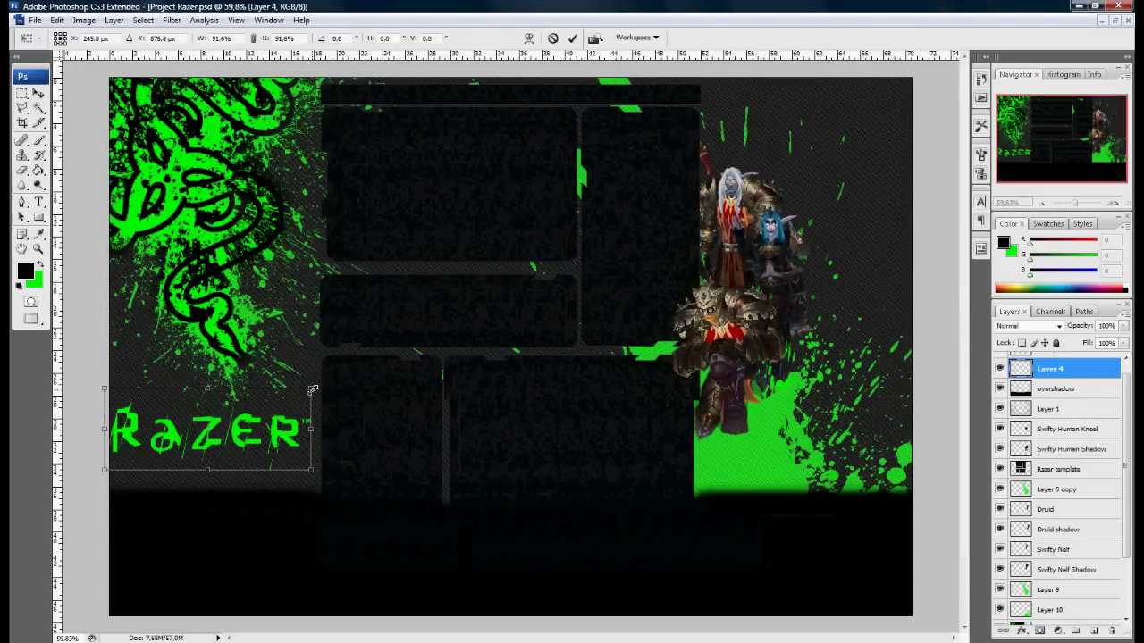
left_click(22, 216)
left_click(521, 248)
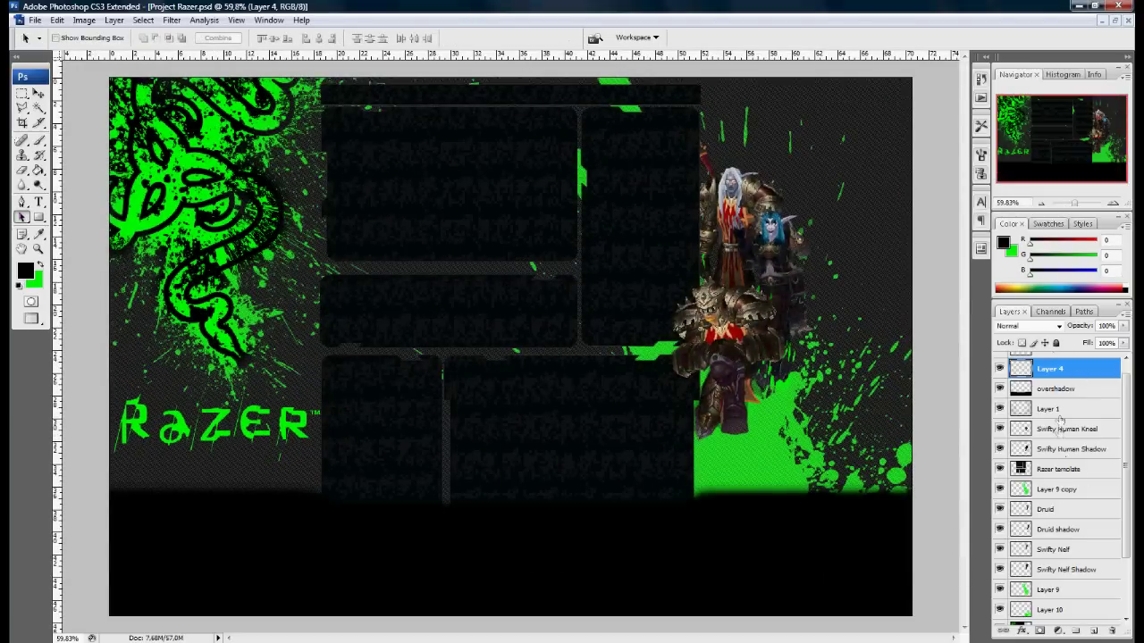
- Paint a soft black 300 px band along the overshadow's upper edge on a new layer and name it Overshadow shadow
key("ctrl+shift+alt+n")
key("b")
right_click(240, 320)
left_click(116, 486)
mouse_move(116, 487)
left_mouse_down()
mouse_move(723, 523)
mouse_move(939, 485)
mouse_move(899, 505)
left_mouse_up()
key("ctrl+z")
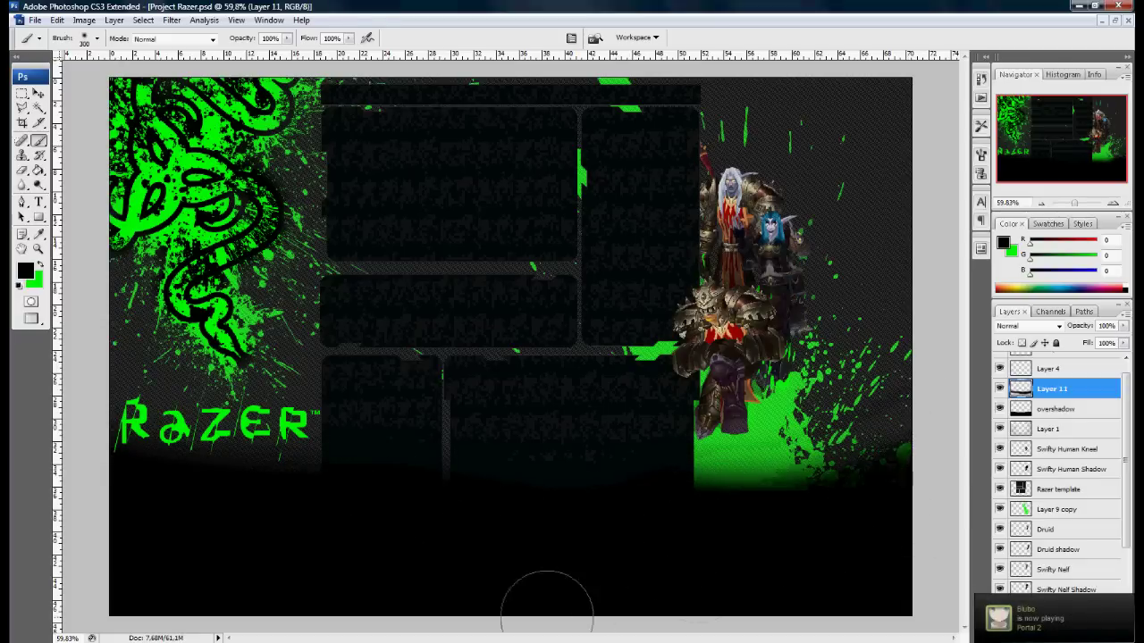
scroll(1059, 447, "up", 1)
double_click(1052, 402)
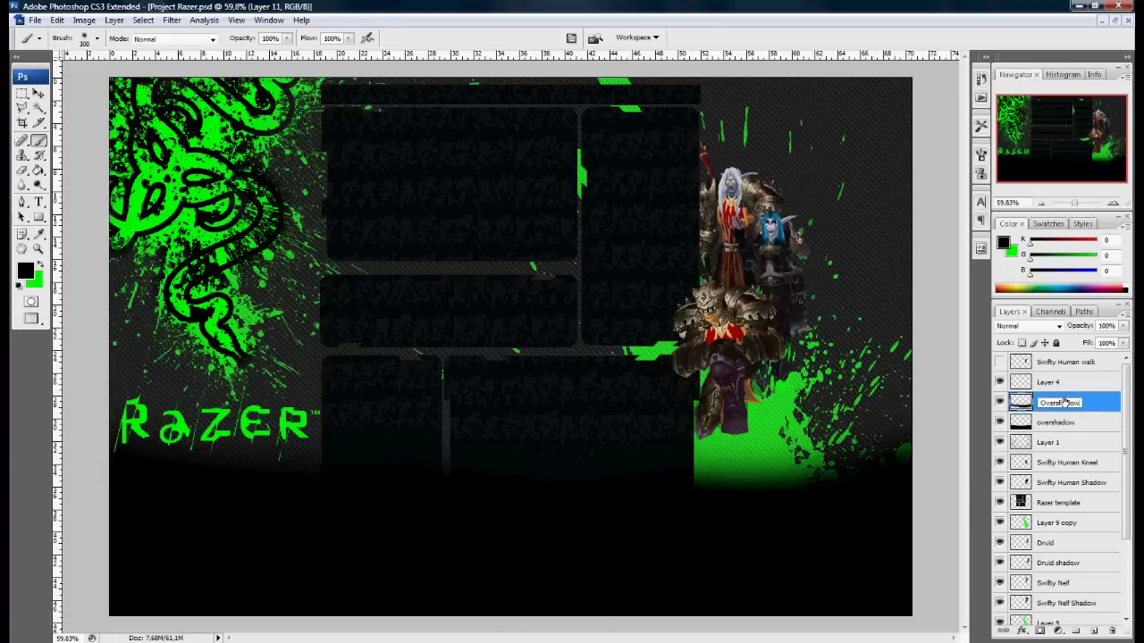
- Paint soft black around the canvas edges on a new layer above Layer 4 and erase the excess over the artwork
left_click(1017, 382)
left_click(1093, 631)
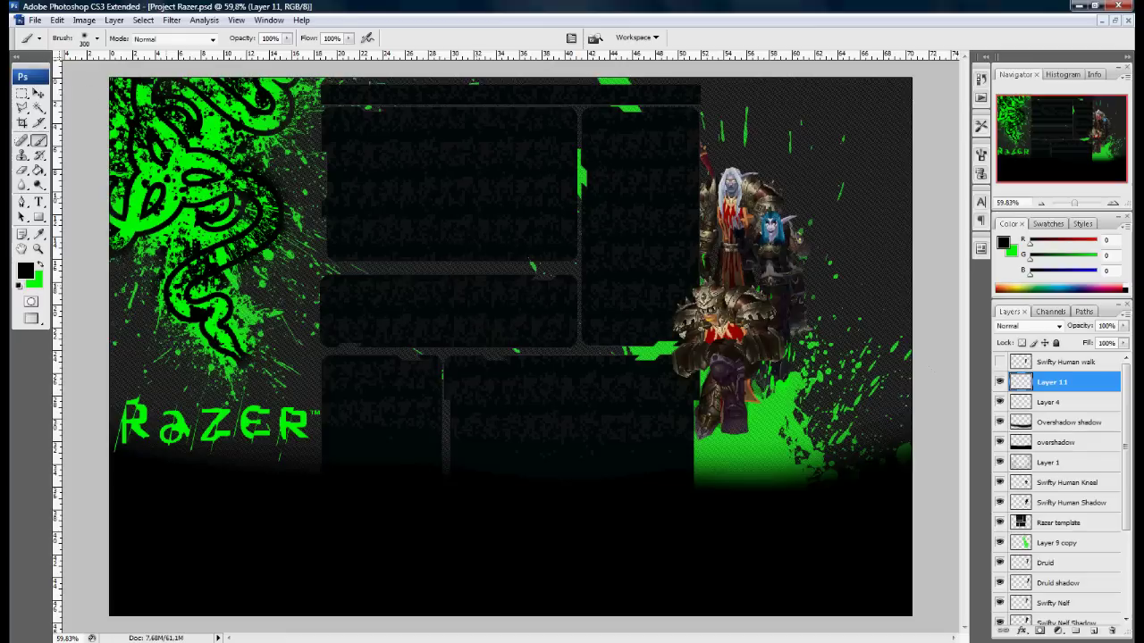
right_click(352, 448)
mouse_move(140, 505)
left_mouse_down()
mouse_move(115, 434)
mouse_move(741, 179)
mouse_move(817, 447)
mouse_move(506, 333)
left_mouse_up()
key("e")
right_click(331, 242)
mouse_move(224, 153)
left_mouse_down()
mouse_move(323, 291)
mouse_move(347, 192)
mouse_move(219, 184)
mouse_move(267, 267)
mouse_move(239, 384)
mouse_move(256, 424)
mouse_move(245, 451)
mouse_move(364, 423)
mouse_move(499, 273)
mouse_move(685, 431)
mouse_move(777, 425)
mouse_move(790, 186)
mouse_move(738, 191)
mouse_move(691, 125)
mouse_move(360, 122)
mouse_move(677, 99)
mouse_move(376, 143)
mouse_move(487, 157)
mouse_move(413, 106)
left_mouse_up()
- Paint black across the whole canvas on another new layer and set its opacity to 5%
left_click(1093, 630)
key("b")
mouse_move(179, 179)
left_mouse_down()
mouse_move(153, 575)
mouse_move(906, 331)
mouse_move(871, 393)
left_mouse_up()
left_click(1106, 325)
type("5")
key("Return")
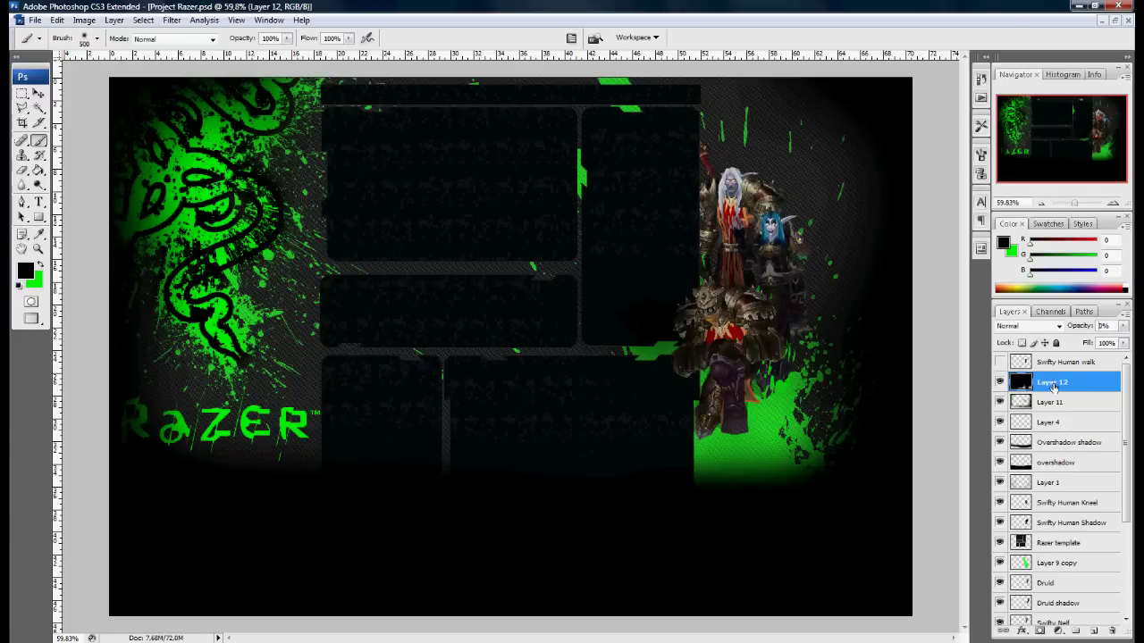
- Rename Layer 11 as Dark eadges and Layer 12 as Darker overlay
double_click(1052, 402)
left_click(1037, 381)
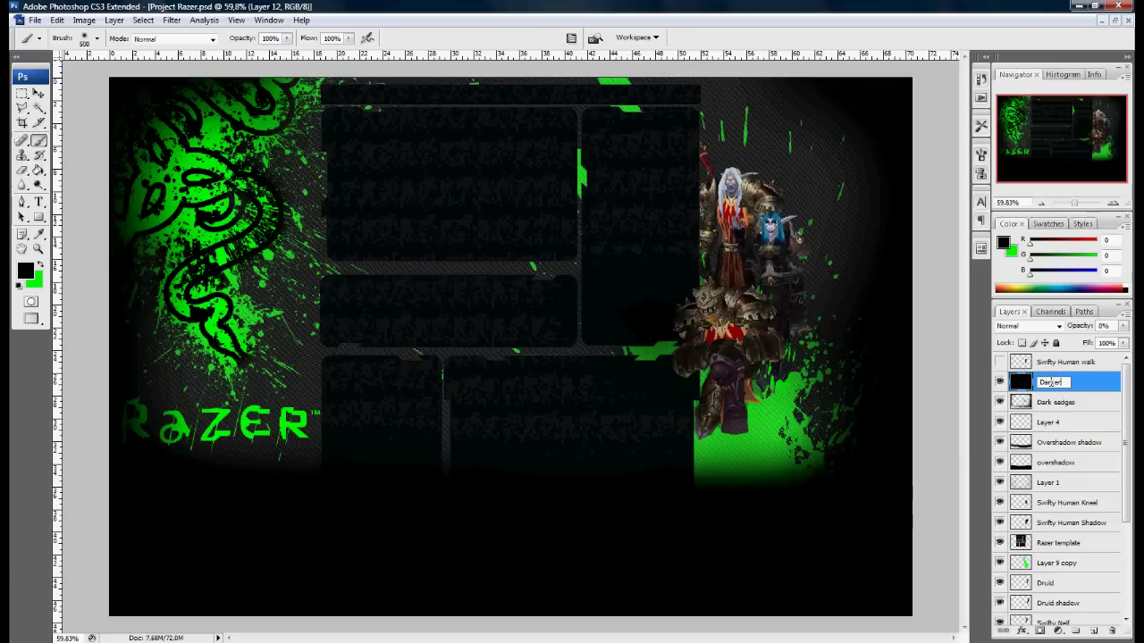
key("Return")
key("Return")
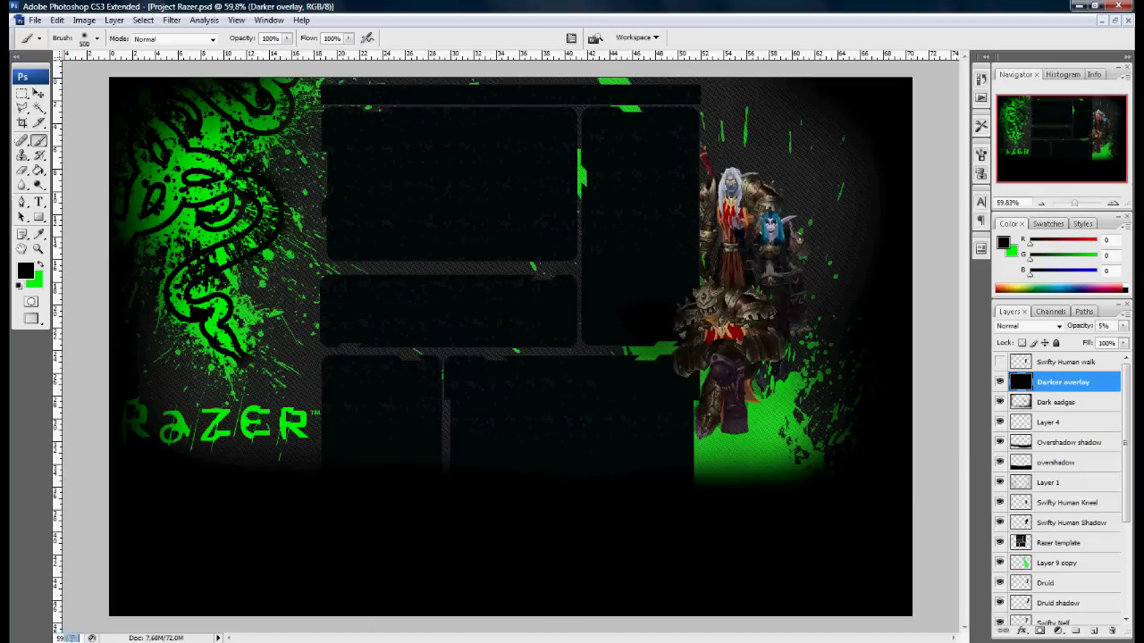
- Inspect the design at 100% zoom, hide Layer 1's pattern, and make Dark eadges the active layer
type("100")
key("Return")
left_click_drag(1040, 134, 986, 123)
left_click(1000, 482)
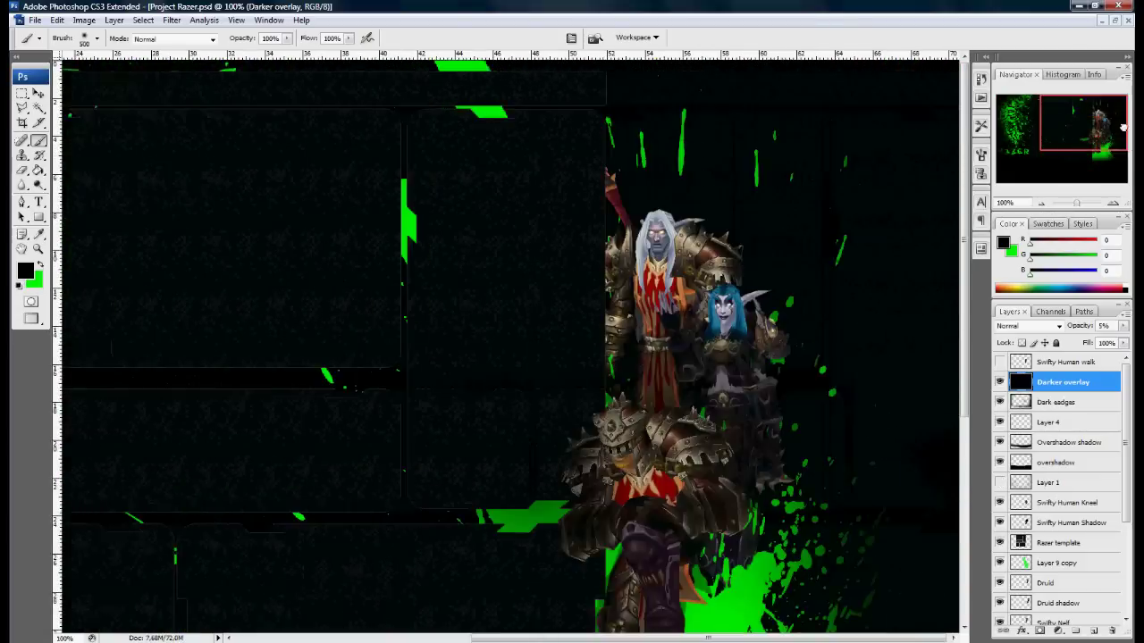
left_click(1057, 403)
key("alt+]")
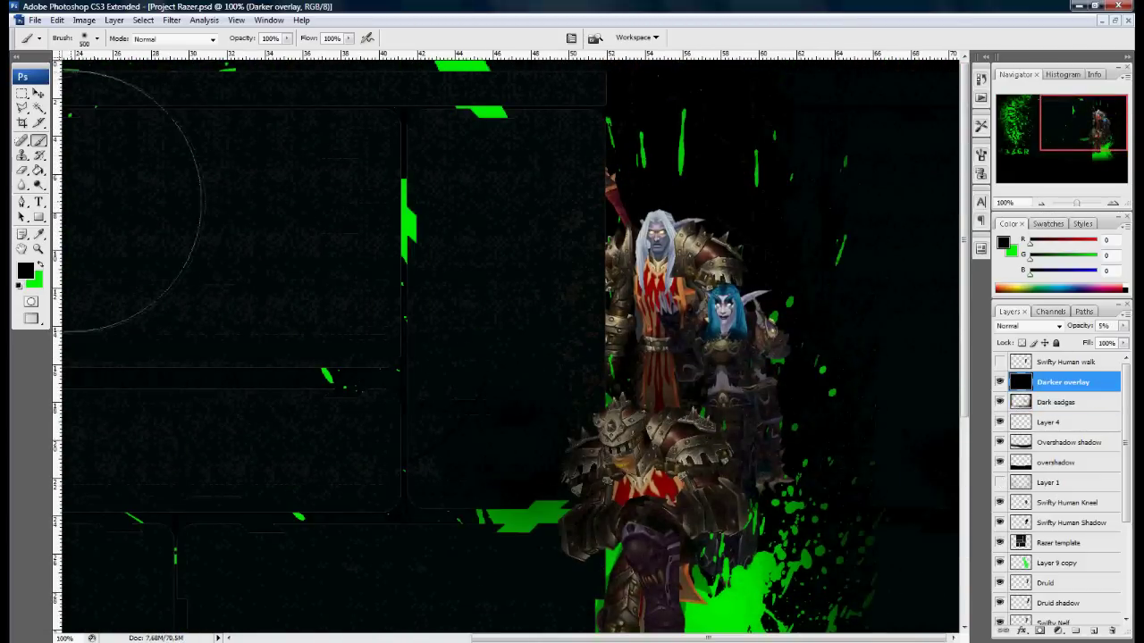
key("e")
left_click(1059, 402)
left_click_drag(1083, 125, 1019, 134)
left_click_drag(1076, 203, 1073, 203)
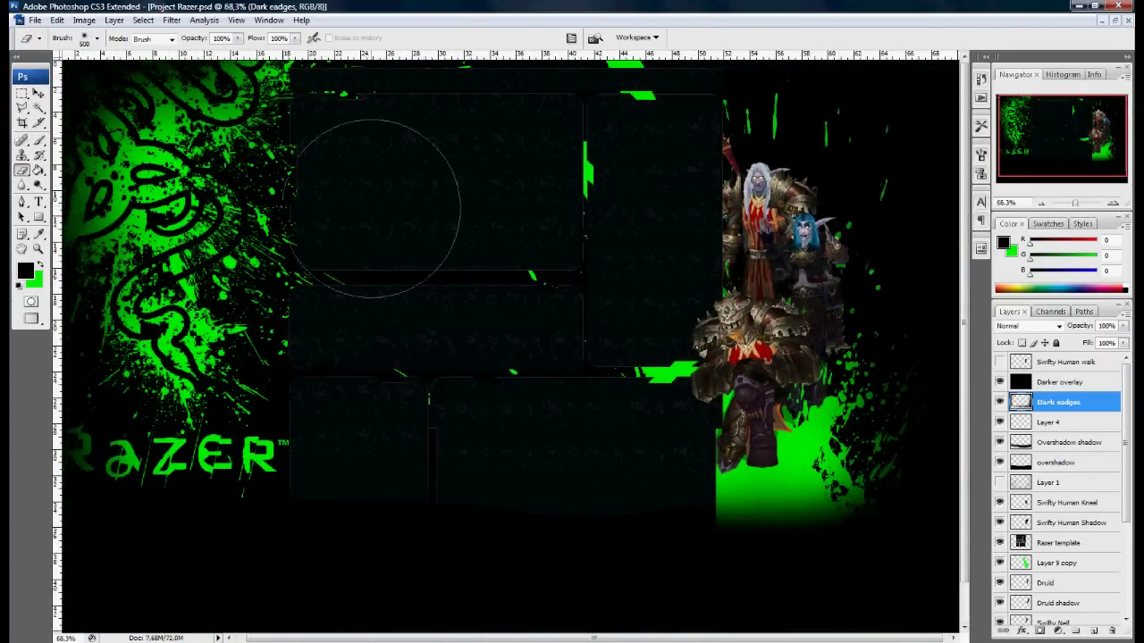
- Choose the Visitor TT1 BRK font for the Type tool
key("b")
left_click(116, 37)
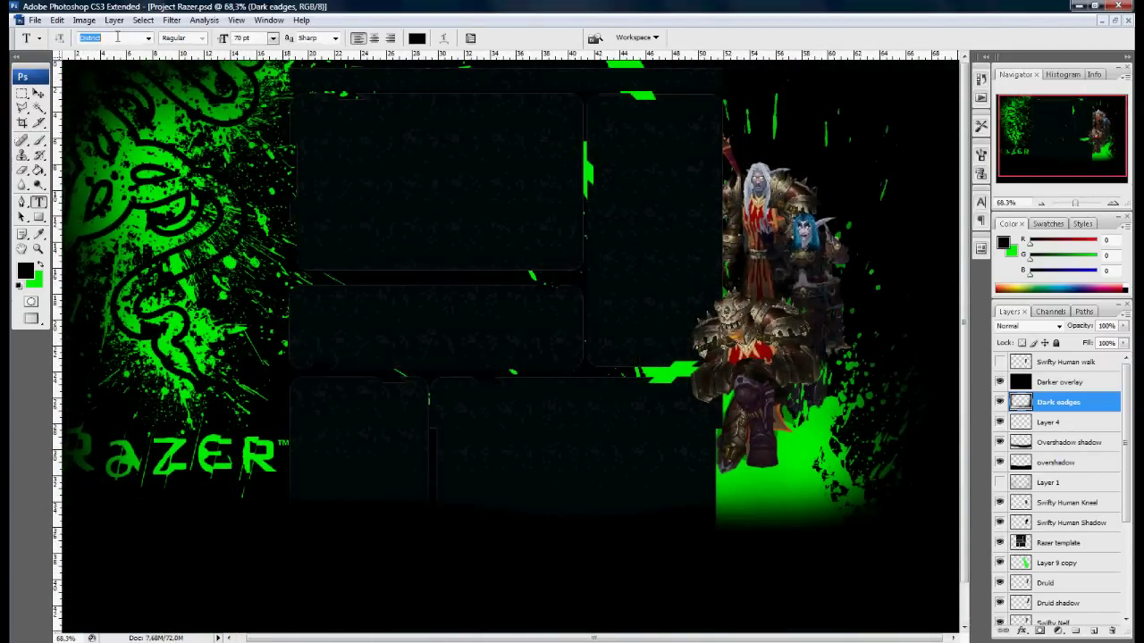
left_click(148, 37)
scroll(270, 305, "down", 2)
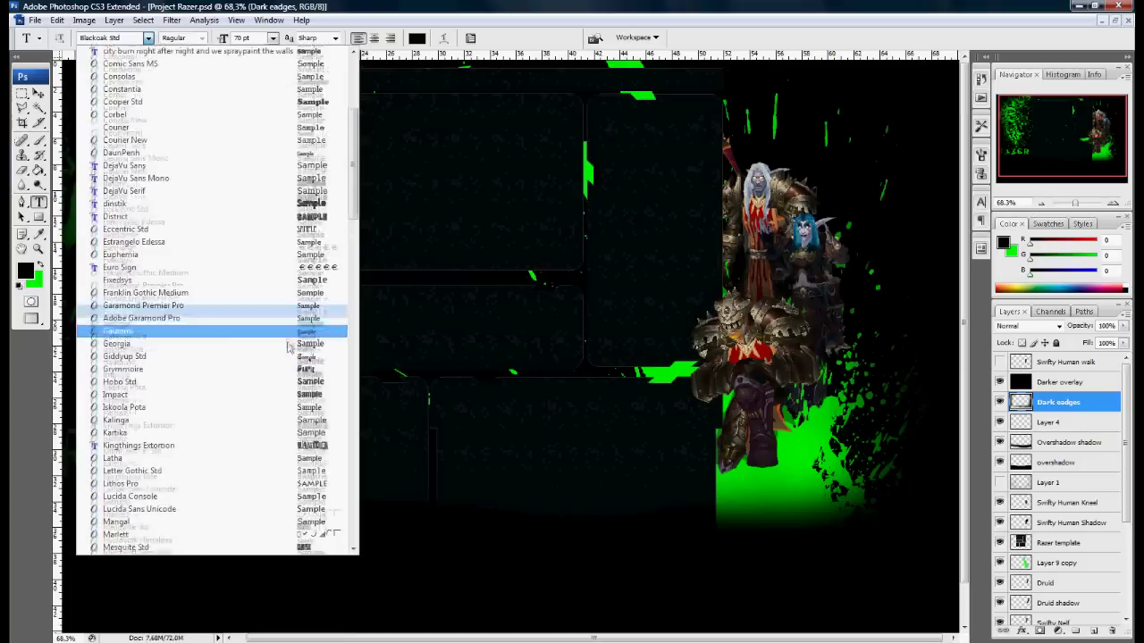
scroll(200, 302, "down", 6)
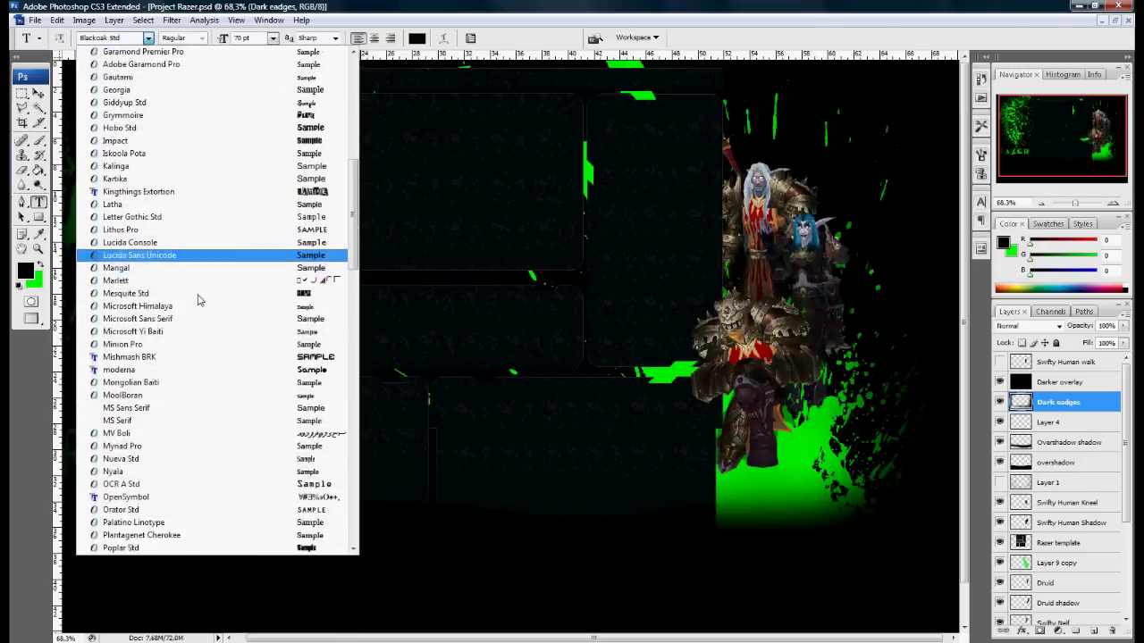
scroll(200, 299, "down", 9)
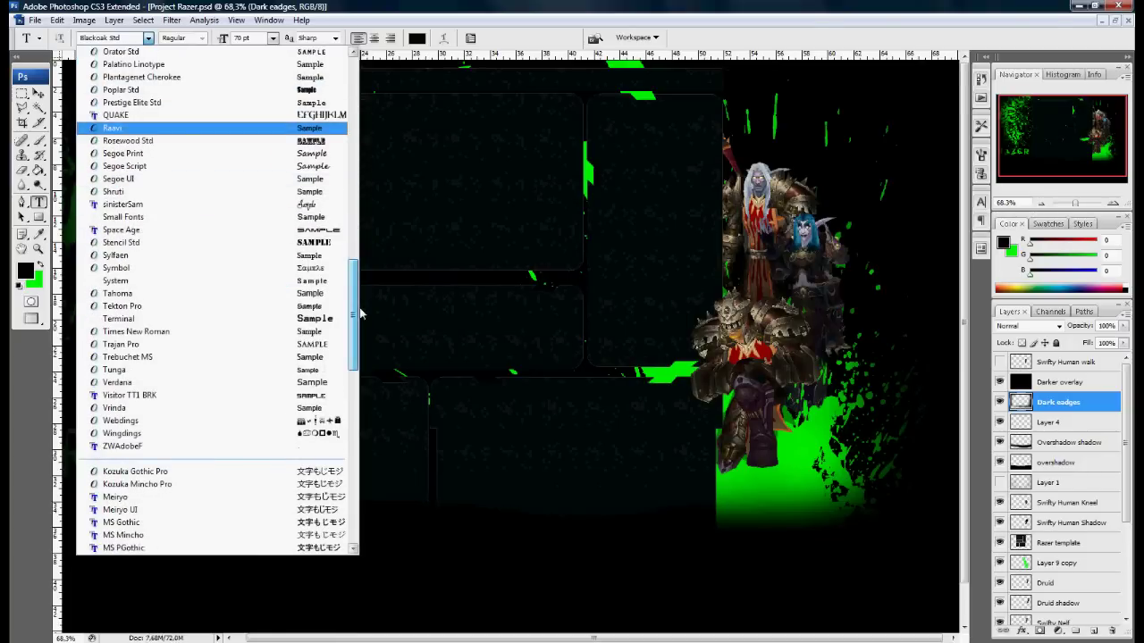
left_click(330, 395)
- Add the green 70 pt text Swifty at the lower end of the middle template panel
left_click_drag(574, 312, 330, 404)
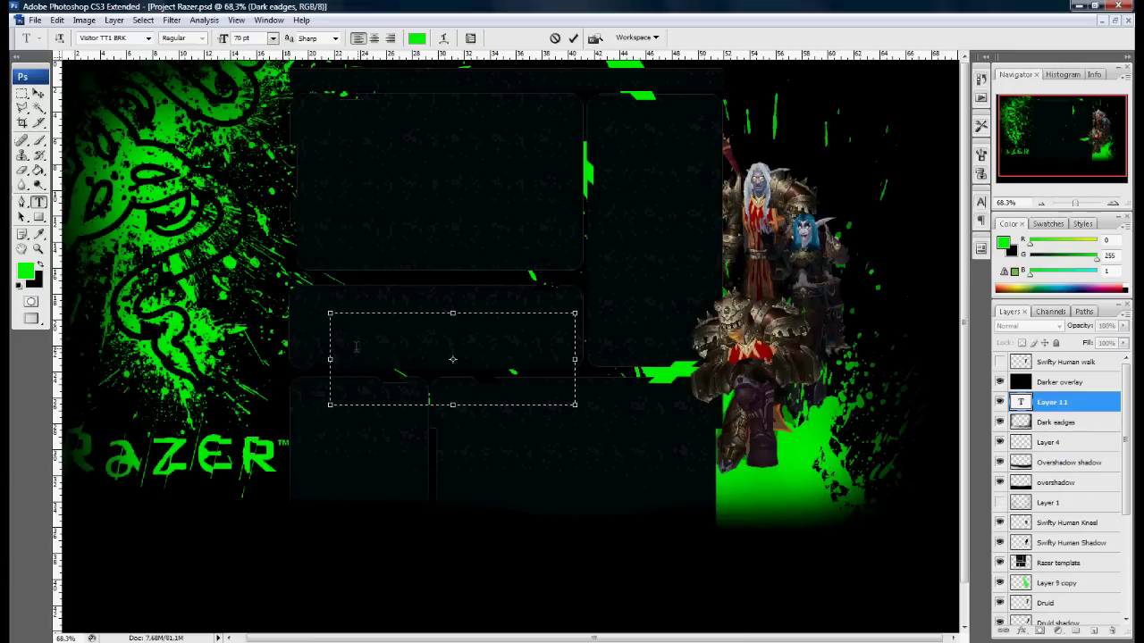
left_click_drag(373, 340, 524, 377)
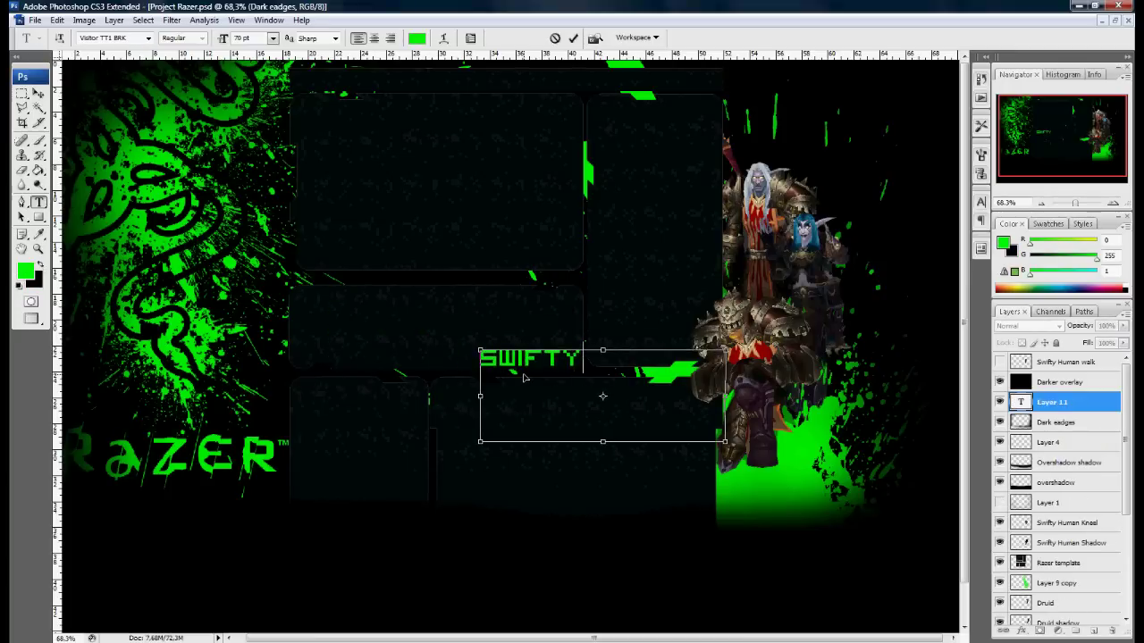
key("ctrl+Return")
- Apply a Multiply drop shadow with 75% opacity and 12 px distance to the Swifty text
left_click(1025, 631)
left_click(929, 490)
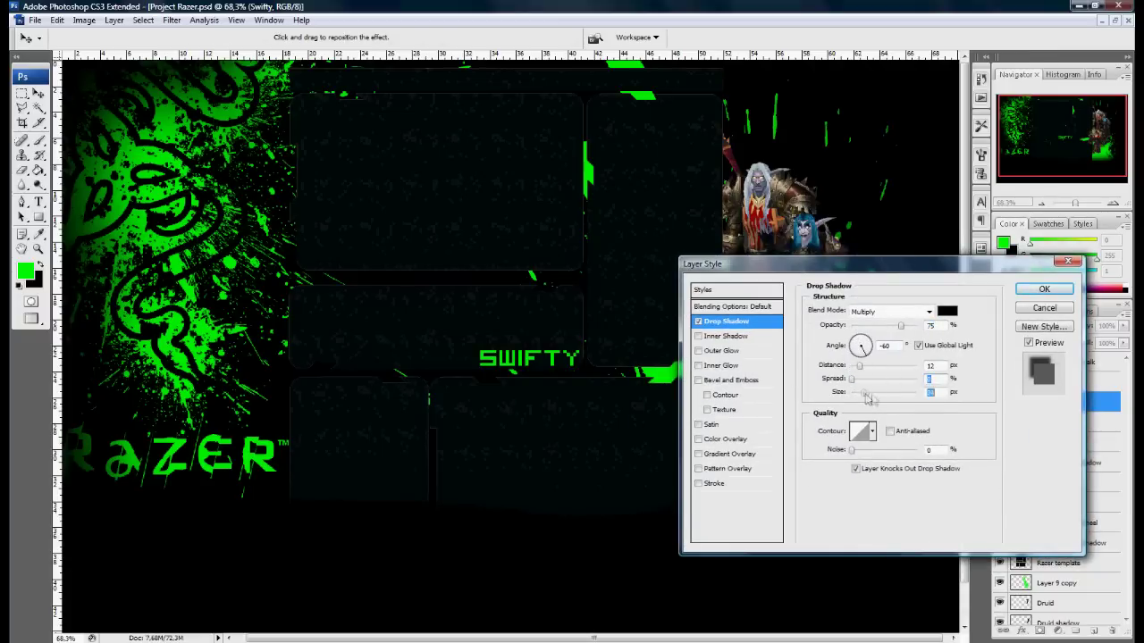
key("Return")
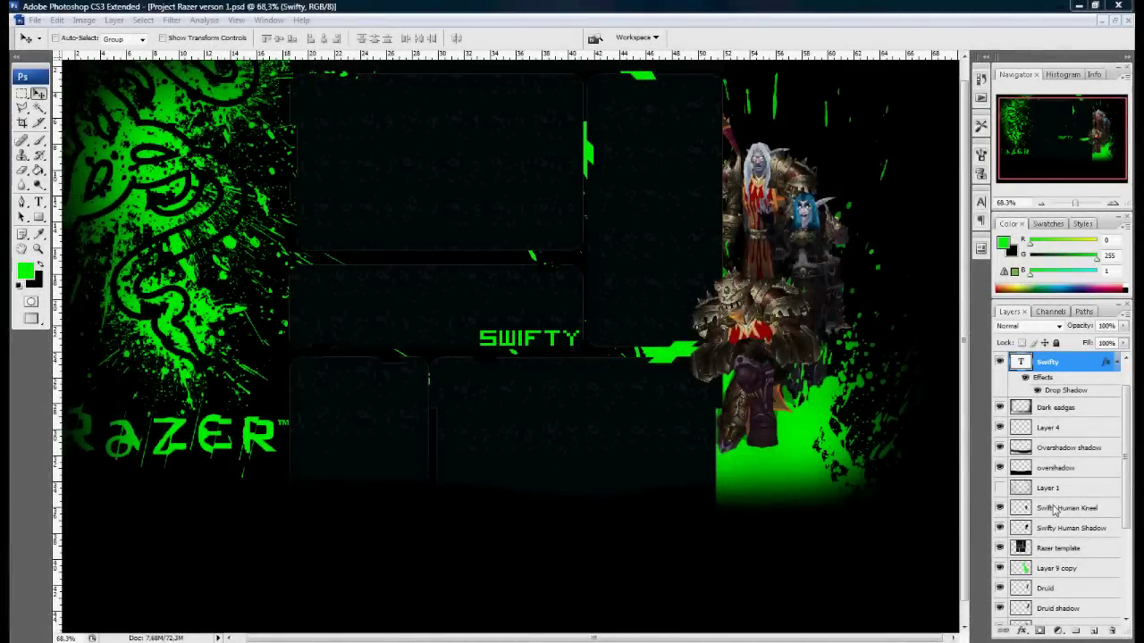
- Select and hide the Swifty Human Kneel and Swifty Human Shadow layers
left_click(1055, 508)
left_click(1063, 528, "shift")
scroll(1063, 518, "down", 1)
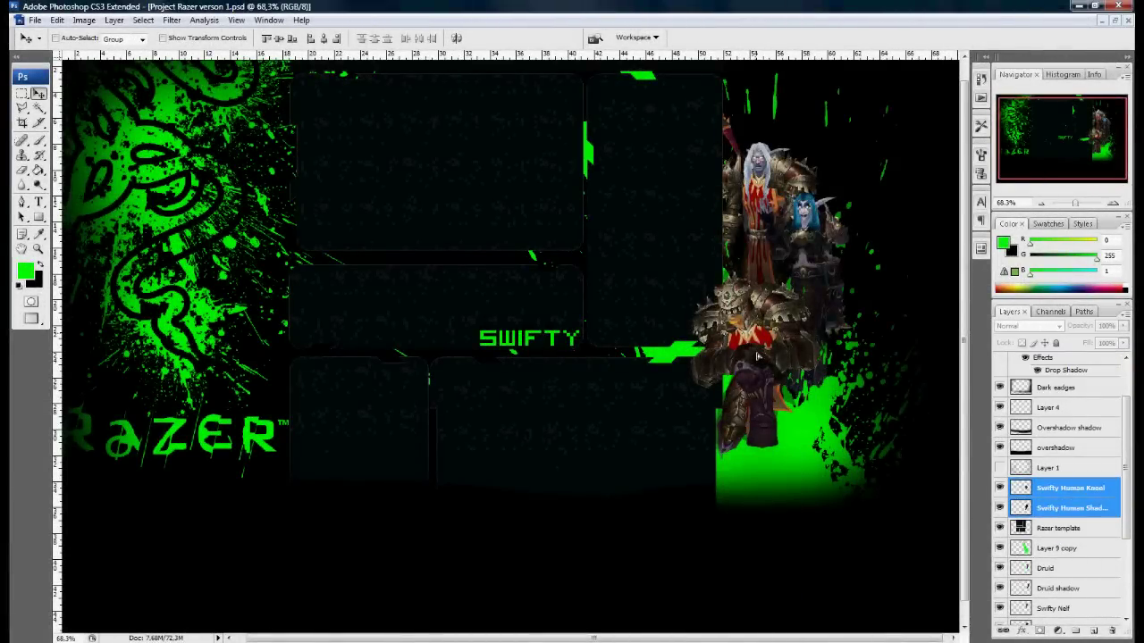
left_click_drag(999, 488, 1001, 507)
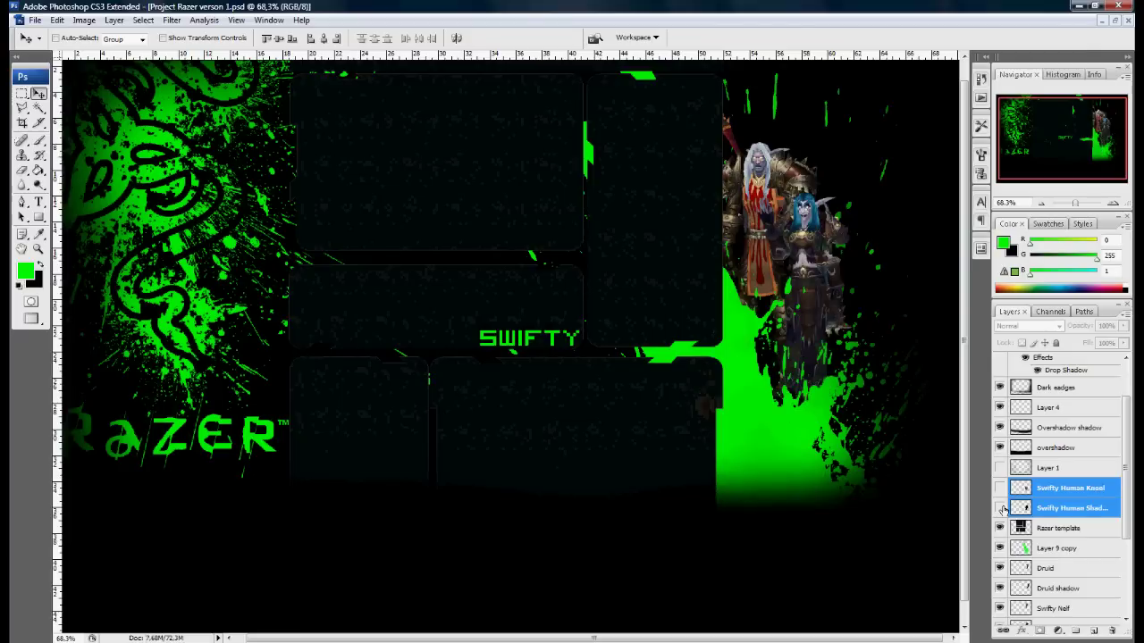
- Bring RAZER AND SWIFTY CHARACTERS AND ITEMS.psd into view as a floating window and hide its Layer 7 and Layer 6
left_click(1116, 26)
left_click(503, 341)
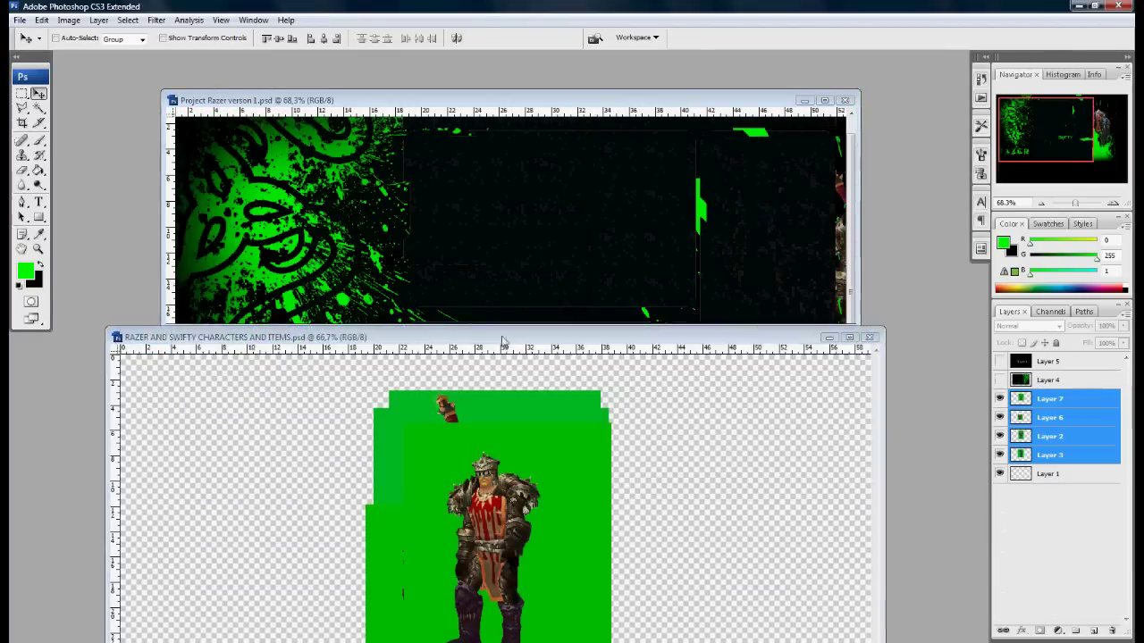
left_click_drag(503, 340, 563, 165)
left_click_drag(998, 399, 998, 417)
- Copy the character document's Layer 2 and Layer 3 into Project Razer verson 1.psd
left_click(1063, 455)
left_click(1064, 436, "shift")
left_click_drag(365, 166, 342, 463)
left_click_drag(528, 536, 527, 278)
- Hide the Druid and Swifty Nelf layers with their shadows, and activate the Magic Wand on Layer 12
scroll(1001, 568, "down", 2)
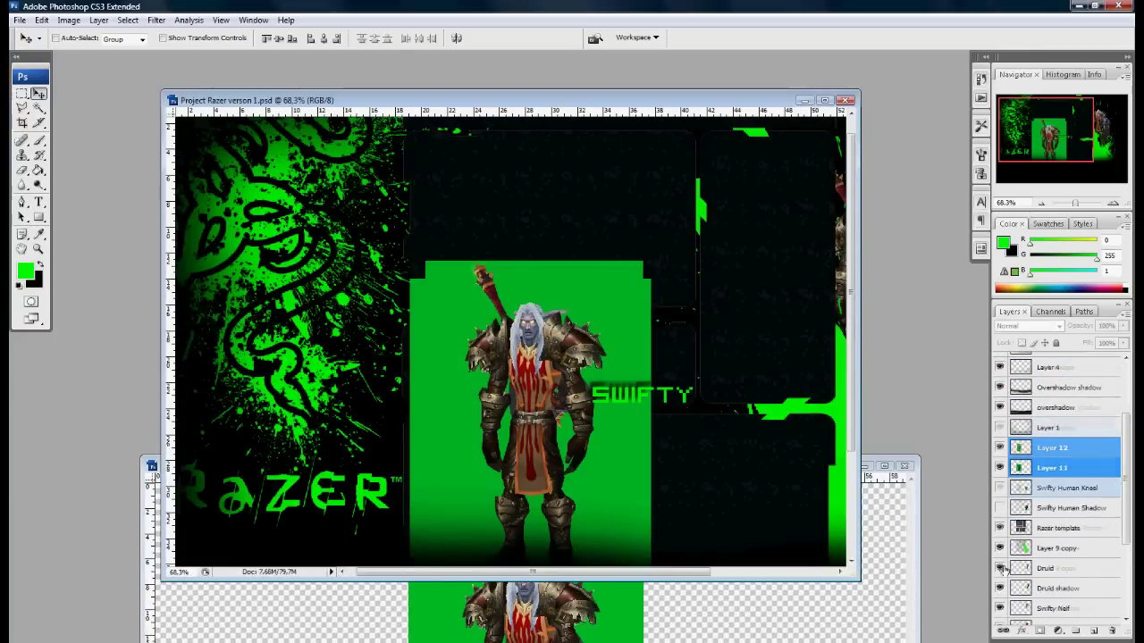
scroll(1000, 568, "down", 1)
key("w")
left_click(1059, 410)
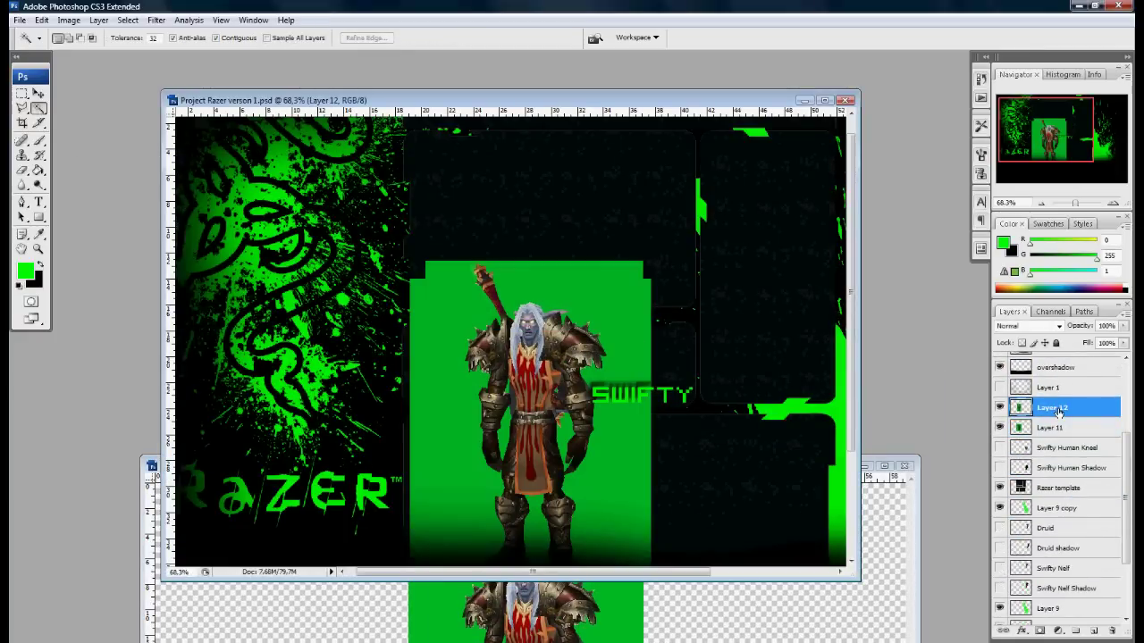
- Rename Layer 12 as SWIFTY and Layer 11 as DRUID
type("SWIFTY")
left_click(1067, 428)
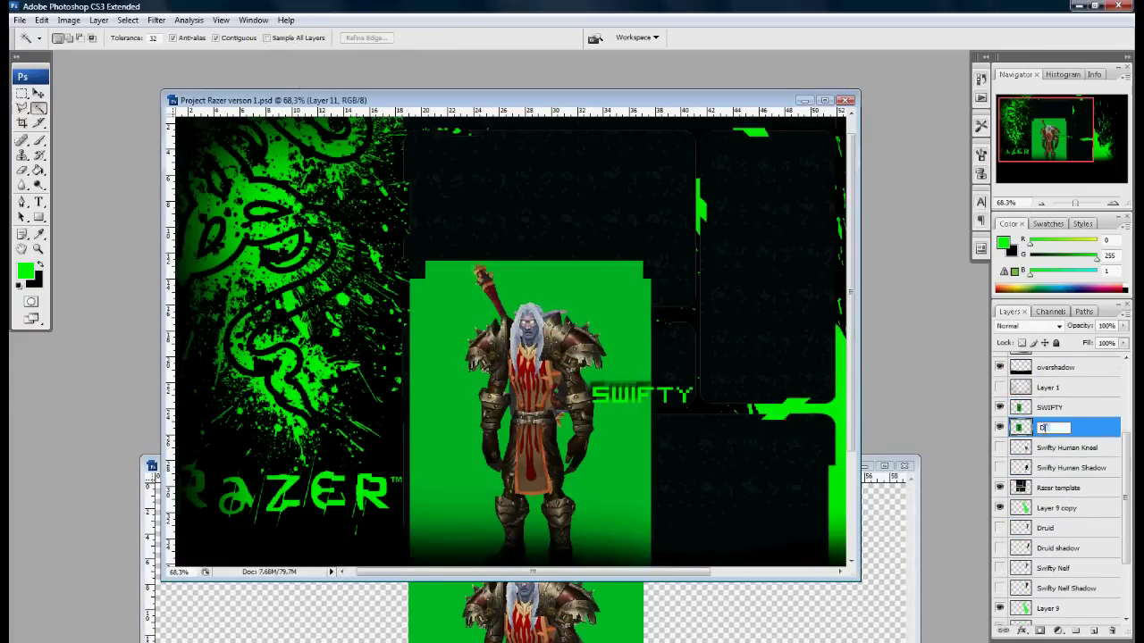
- Hide the DRUID layer and delete the green background around the character on the SWIFTY layer
left_click(1052, 413)
left_click(566, 458)
key("Delete")
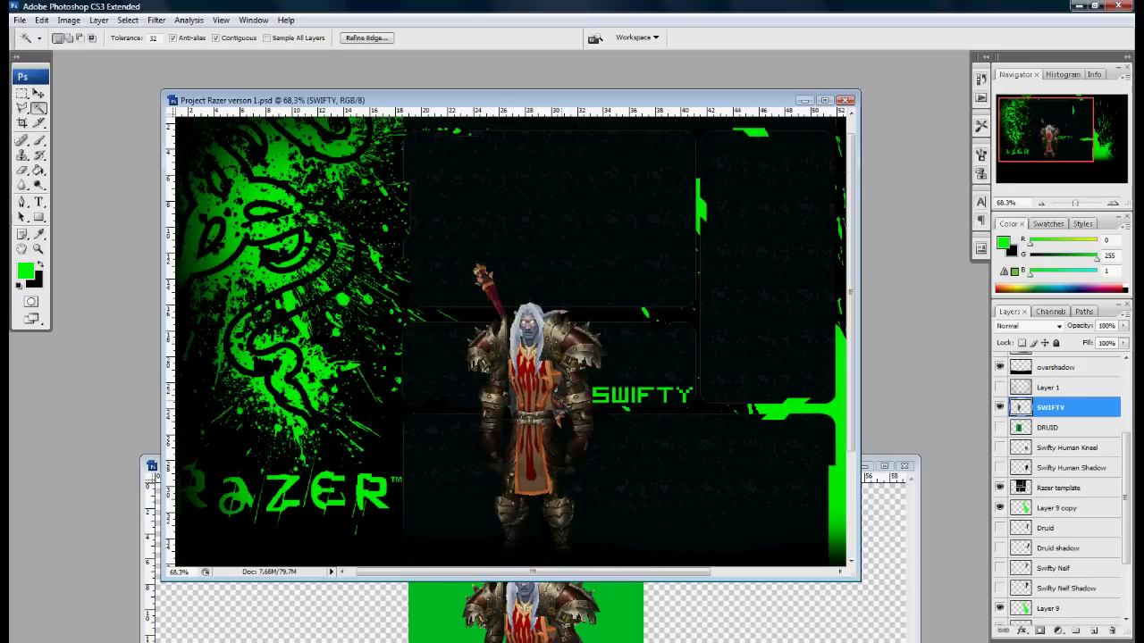
- Clear the leftover green patches around the SWIFTY character's arms, waist and weapon handle
scroll(534, 393, "up", 5)
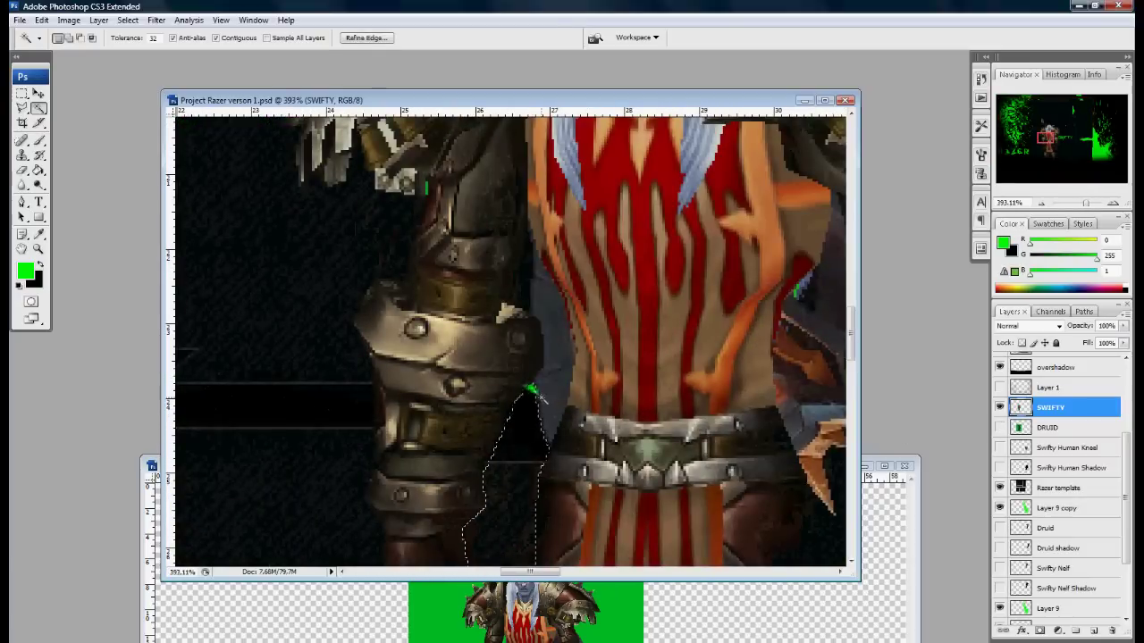
key("ctrl+d")
scroll(509, 339, "up", 5)
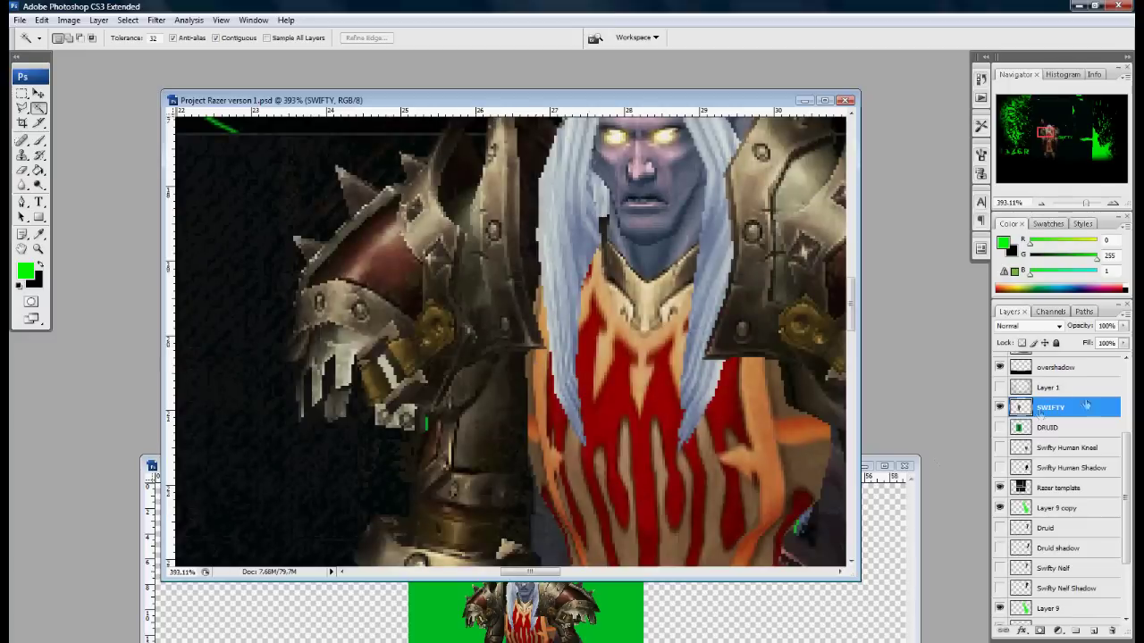
scroll(510, 339, "up", 5)
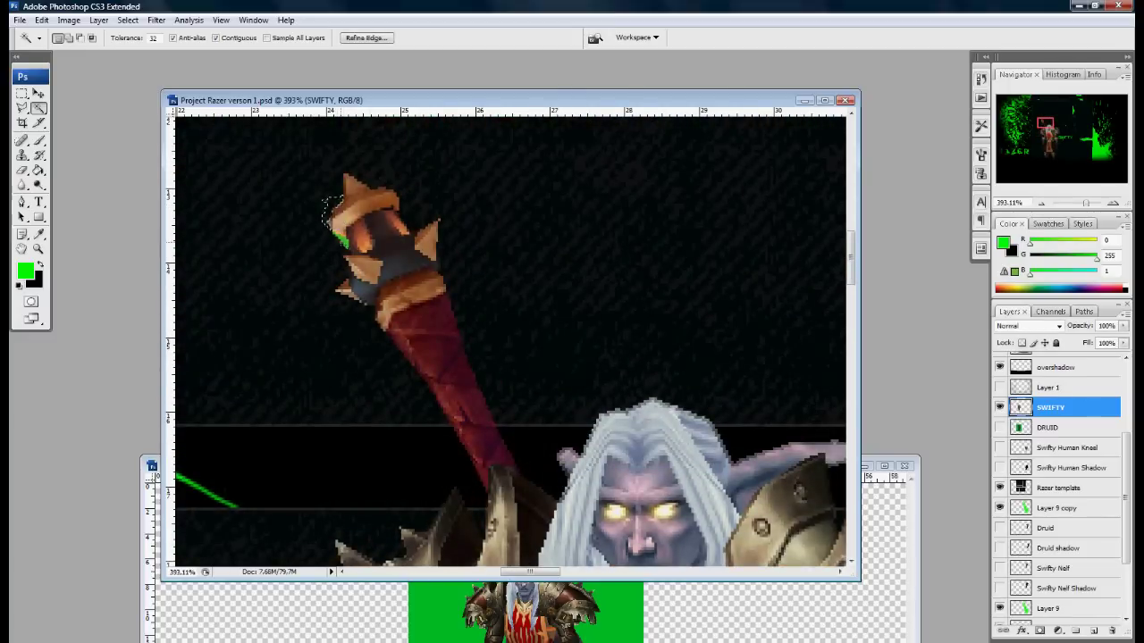
scroll(509, 357, "down", 5)
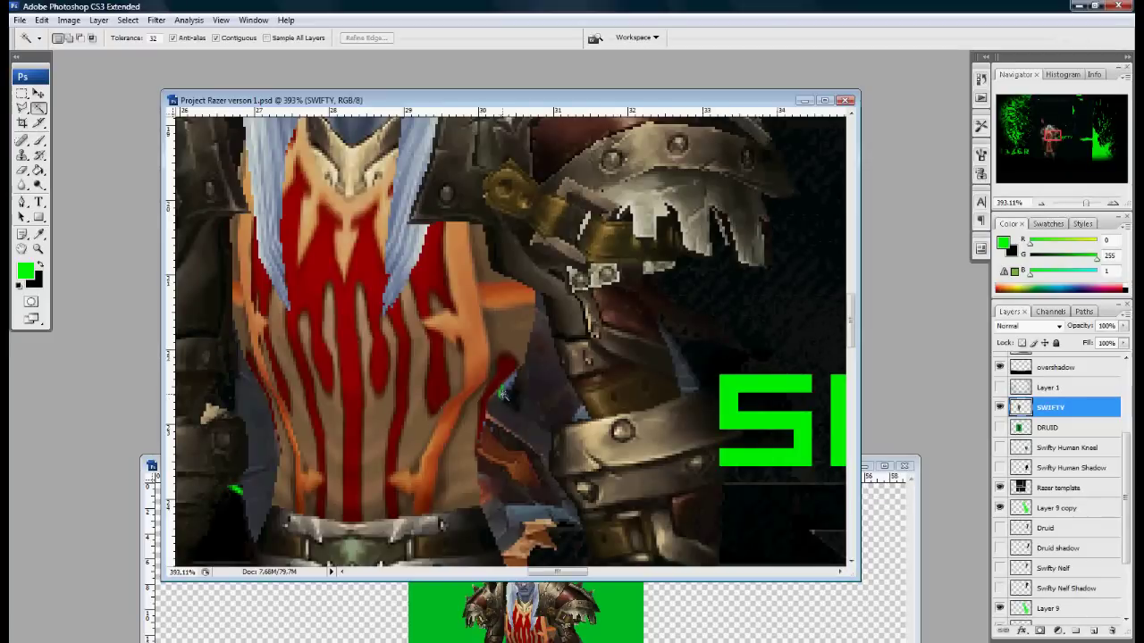
scroll(501, 395, "down", 5)
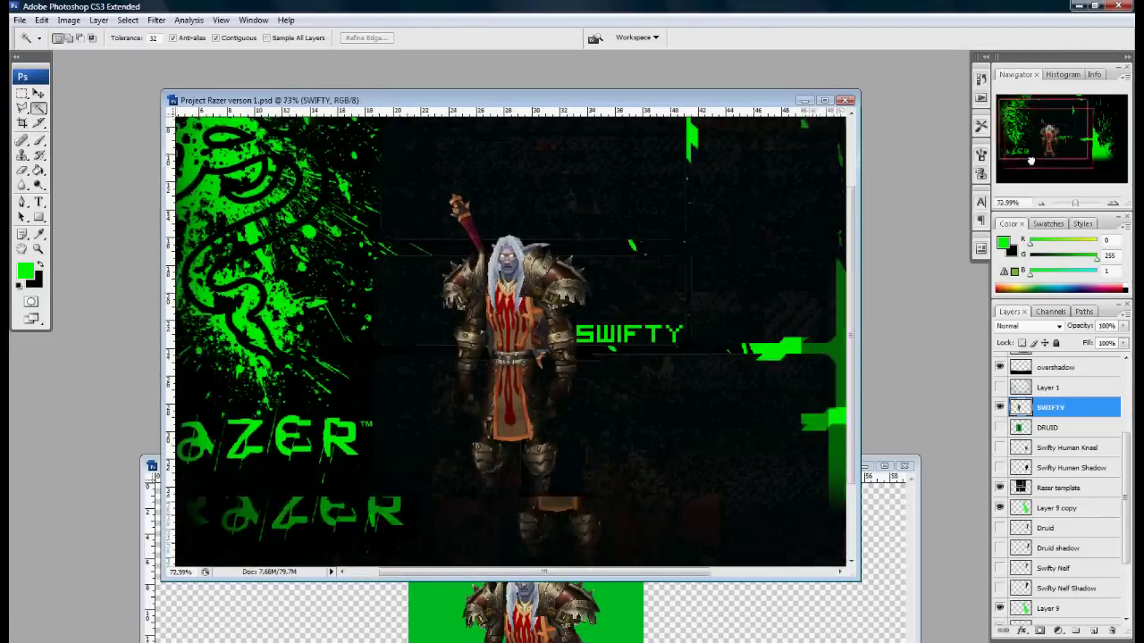
- Hide the SWIFTY layer, show the DRUID layer and delete the green background around the druid
left_click(999, 406)
left_click(1000, 427)
left_click(1064, 427)
left_click(556, 458)
key("Delete")
- Delete the enclosed green gaps beside the druid's arm, ear and shoulder armour
scroll(546, 324, "up", 4)
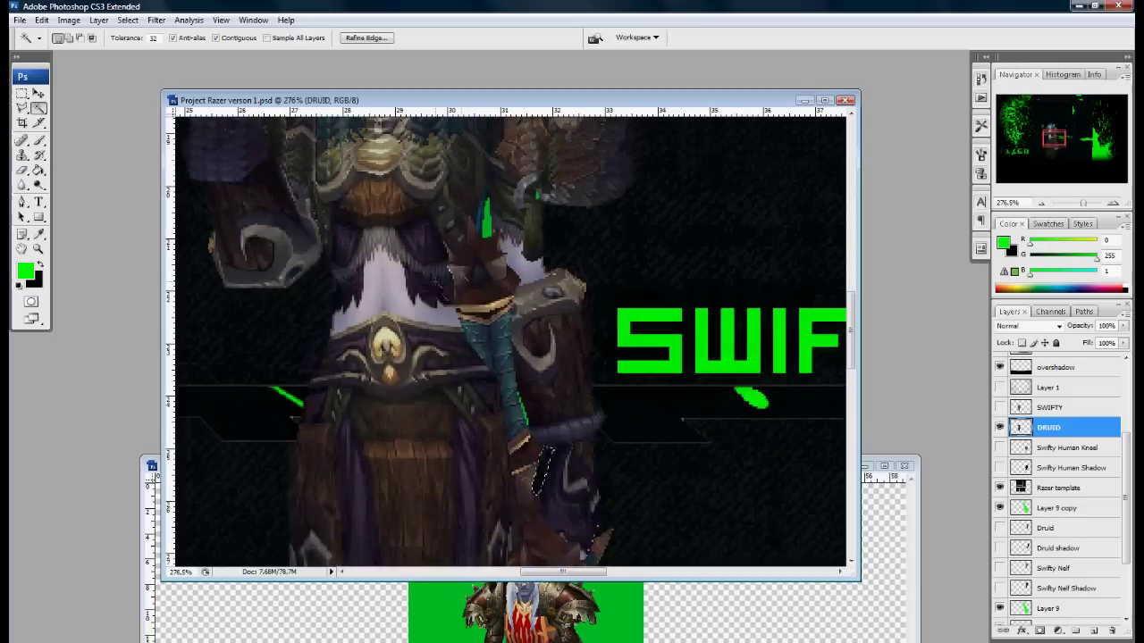
scroll(509, 340, "up", 3)
key("Delete")
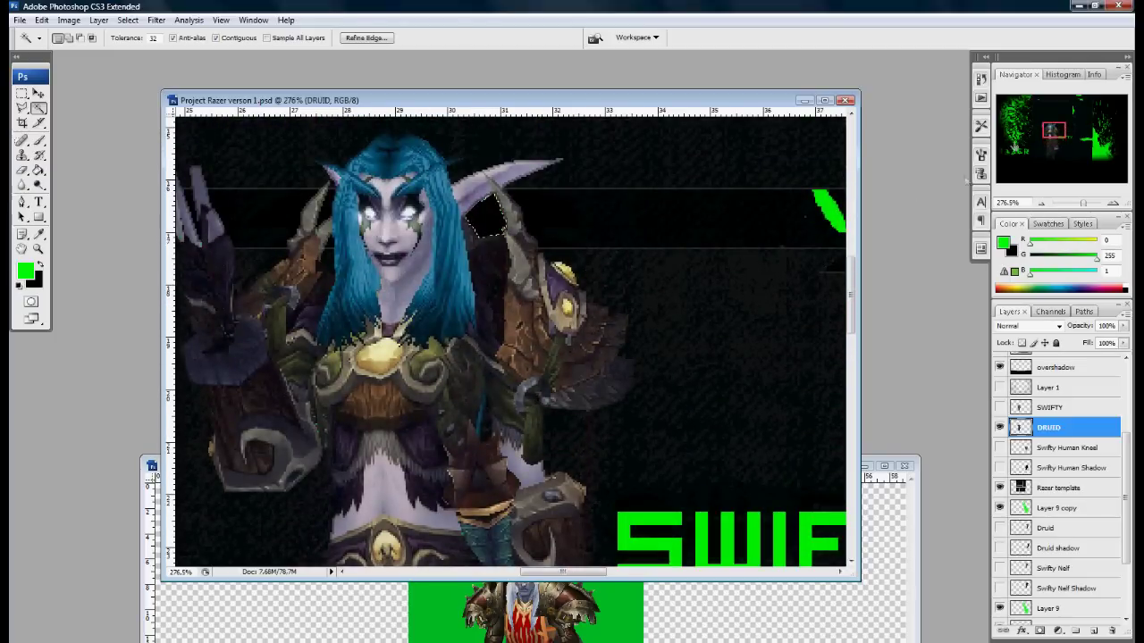
- Outline the thin green pixel strip along the druid's teal arm with the Polygonal Lasso and delete it
scroll(509, 339, "down", 3)
scroll(532, 330, "up", 5)
key("l")
left_click(536, 330)
scroll(536, 330, "up", 3)
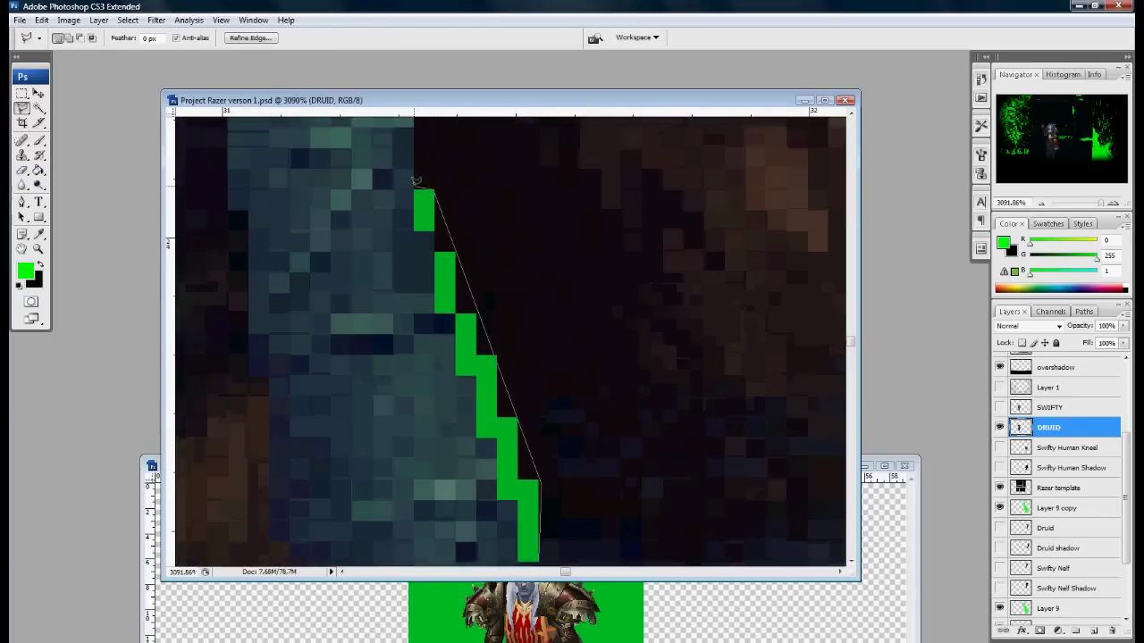
key("Return")
key("Delete")
key("ctrl+d")
- Show the SWIFTY layer again and move its character up beside the green splatter in the right part of the artwork
key("ctrl+0")
left_click_drag(1038, 160, 1055, 163)
left_click(999, 408)
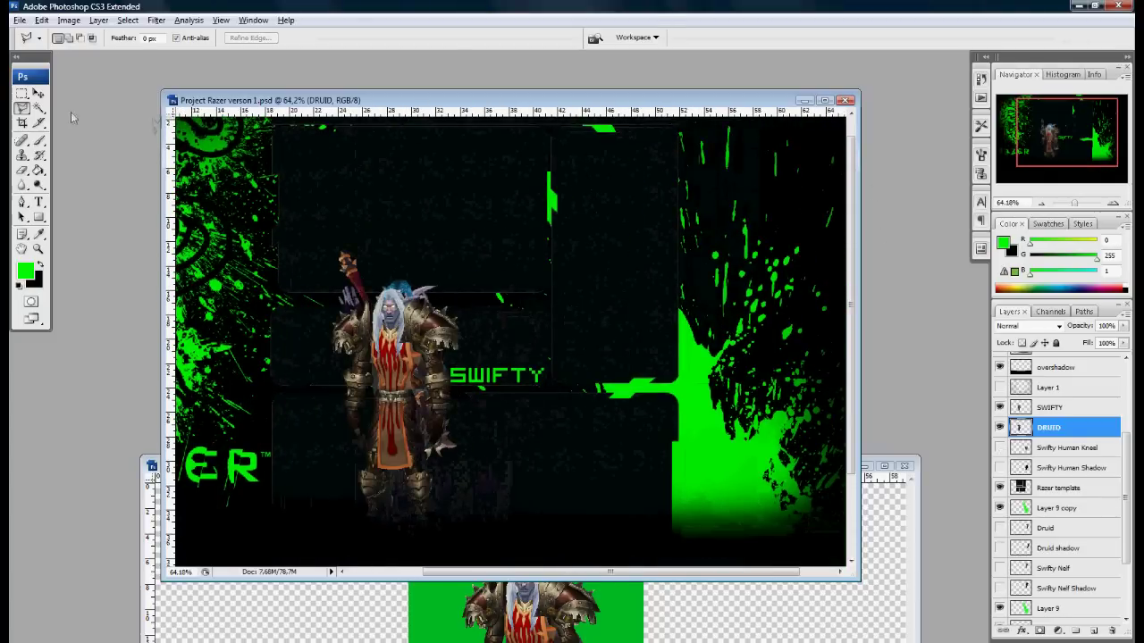
key("v")
left_click(1063, 407)
left_click_drag(397, 375, 675, 272)
- Move the druid over the Swifty character's lower body and bring the DRUID layer above SWIFTY
left_click(1047, 427)
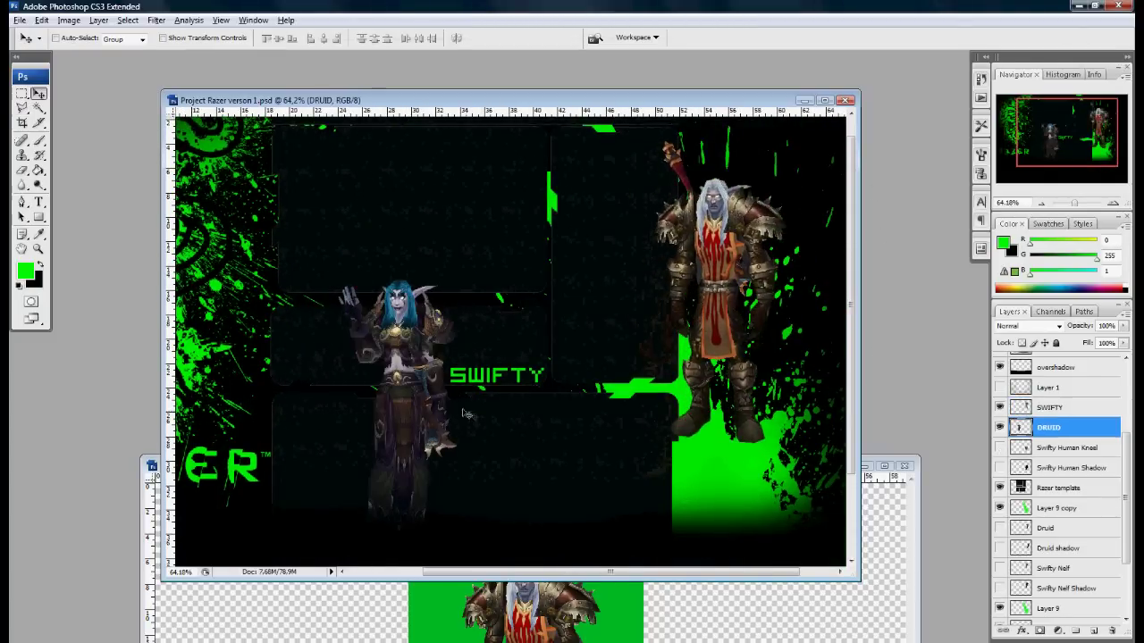
left_click_drag(384, 393, 778, 401)
key("ctrl+bracketright")
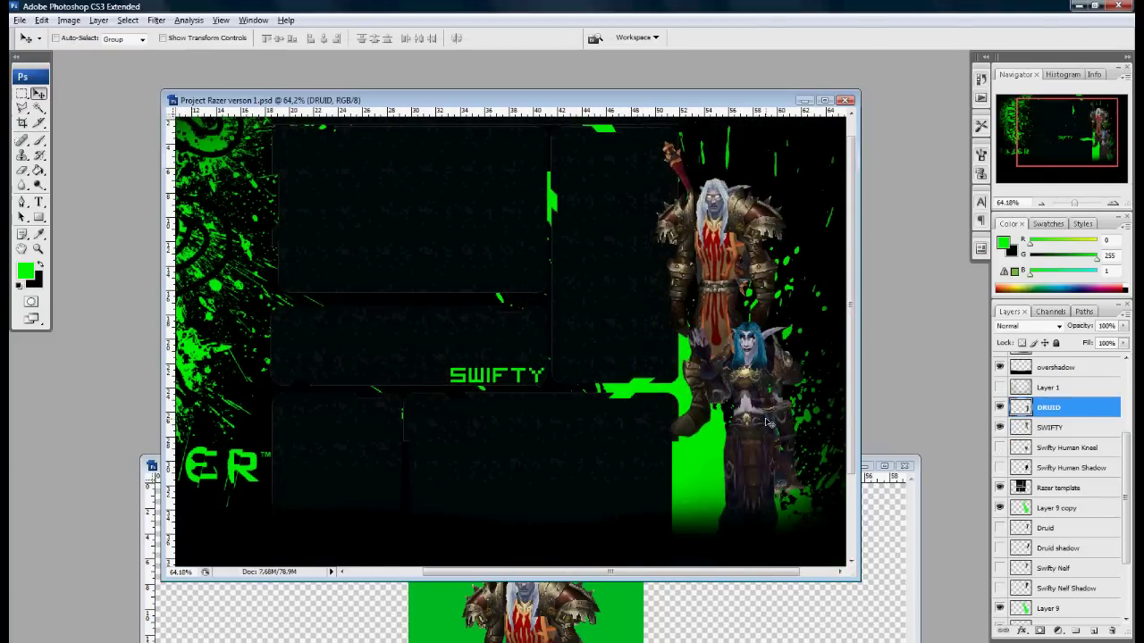